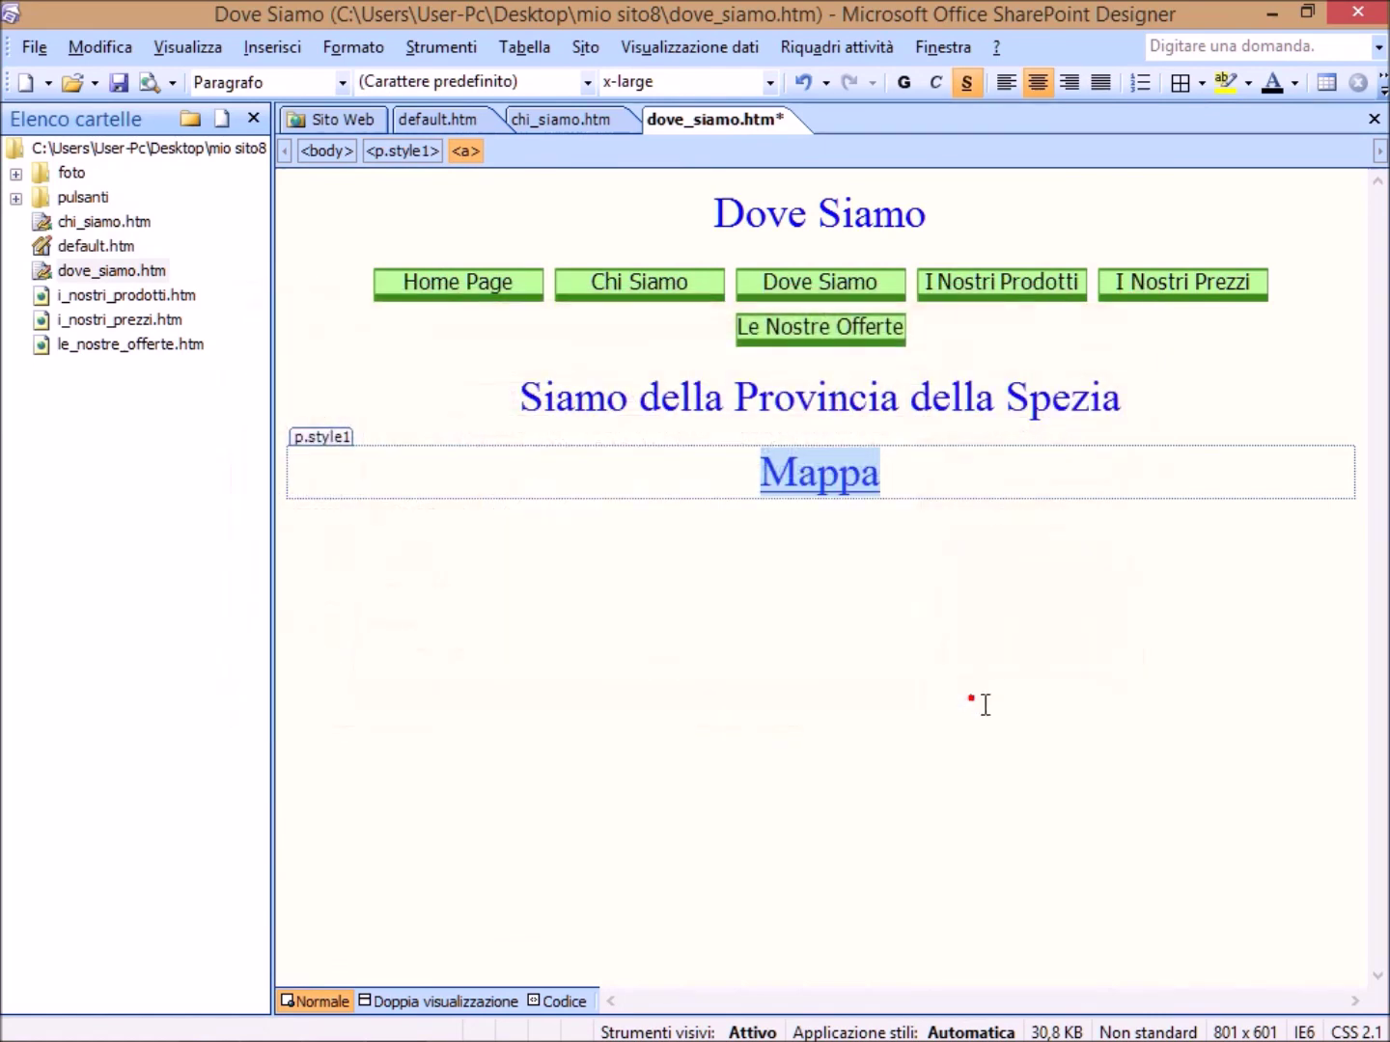
# - Save the dove_siamo.htm page and close the Google Maps browser window
pyautogui.click(32, 48)
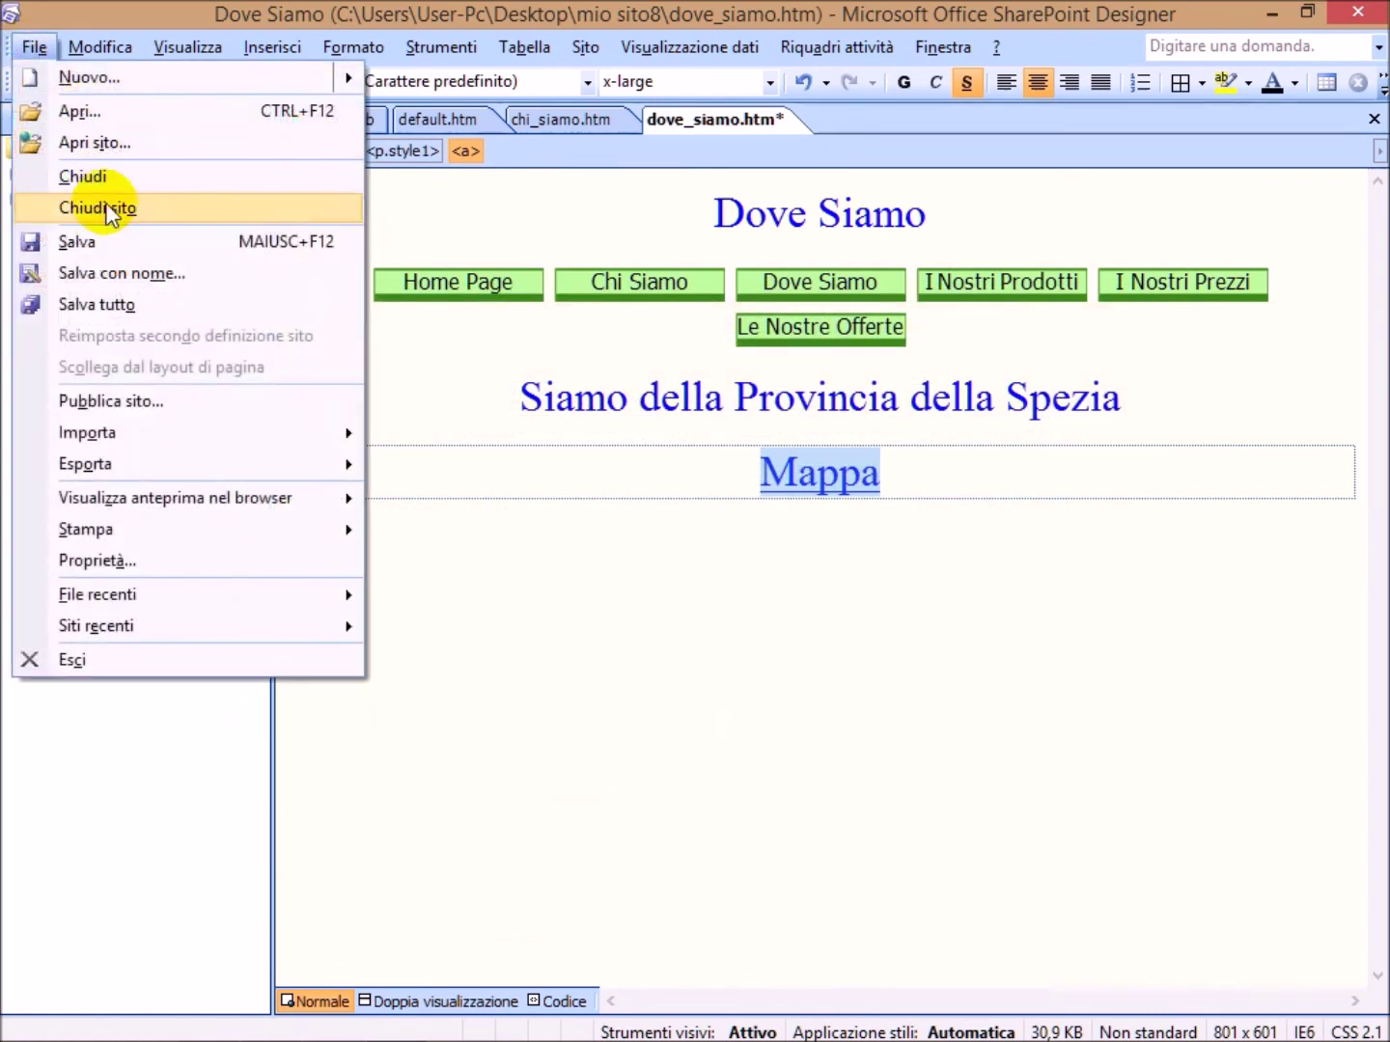
pyautogui.click(108, 241)
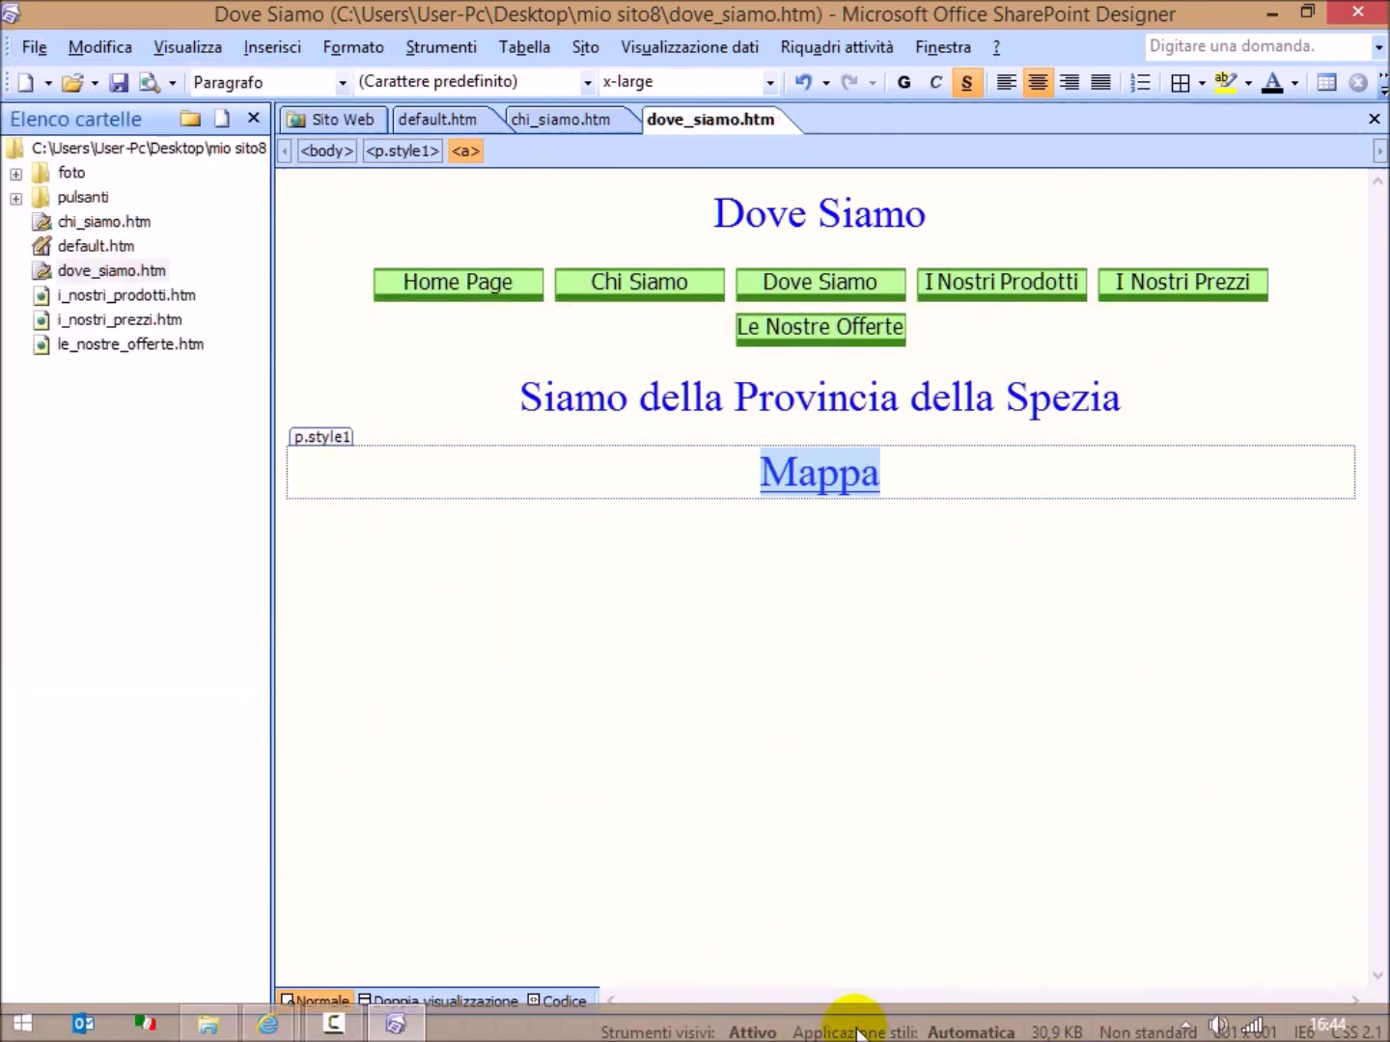
pyautogui.click(1379, 11)
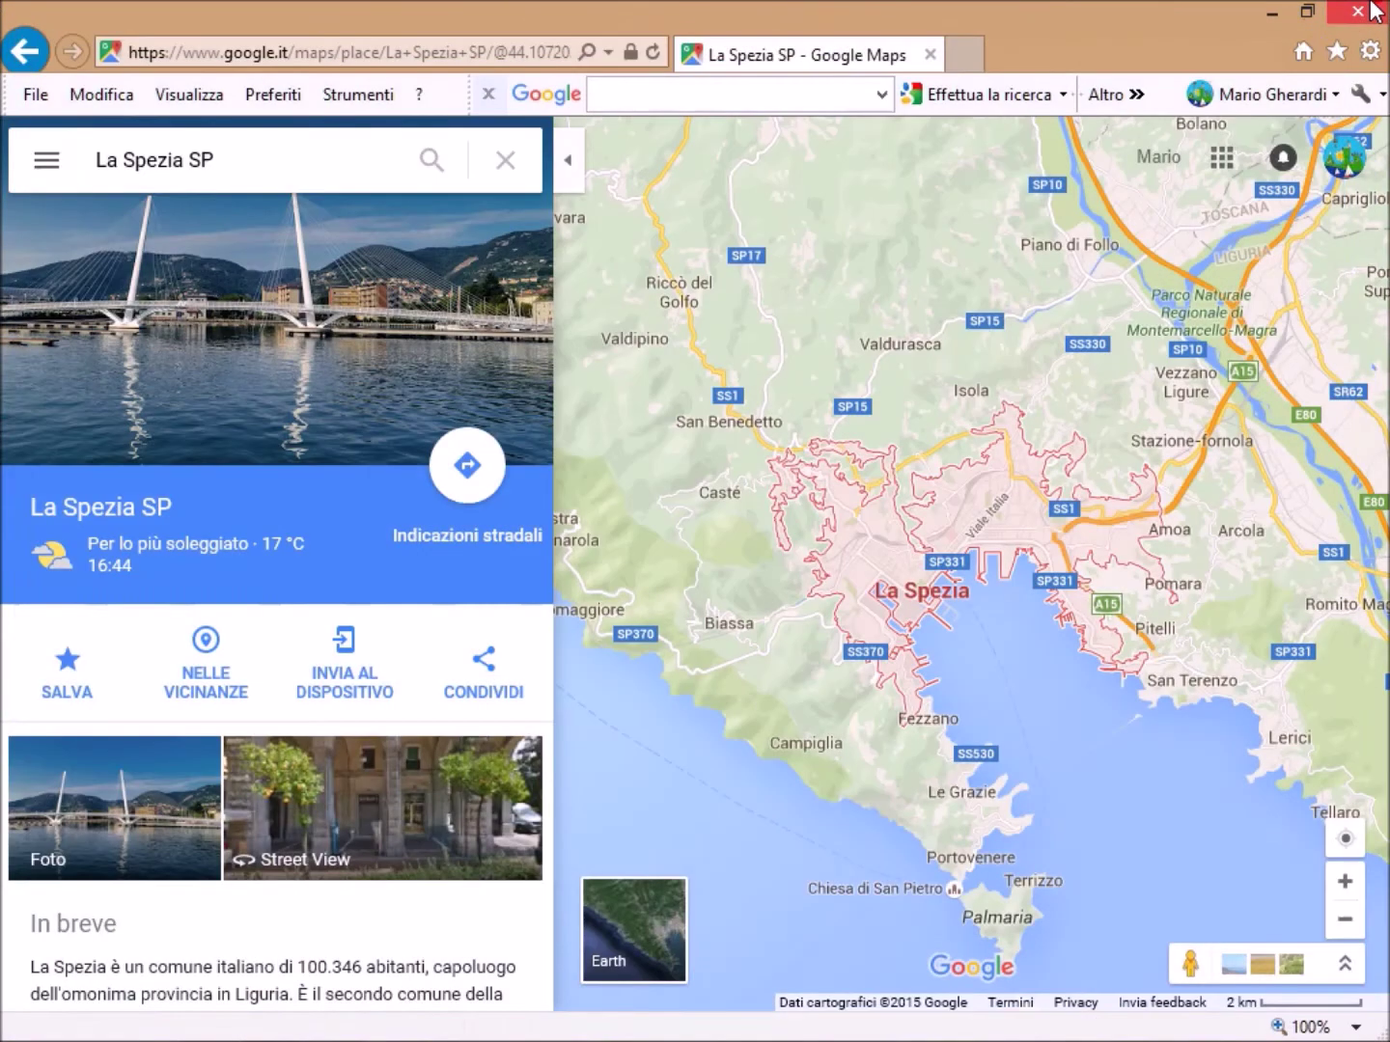
pyautogui.click(1359, 12)
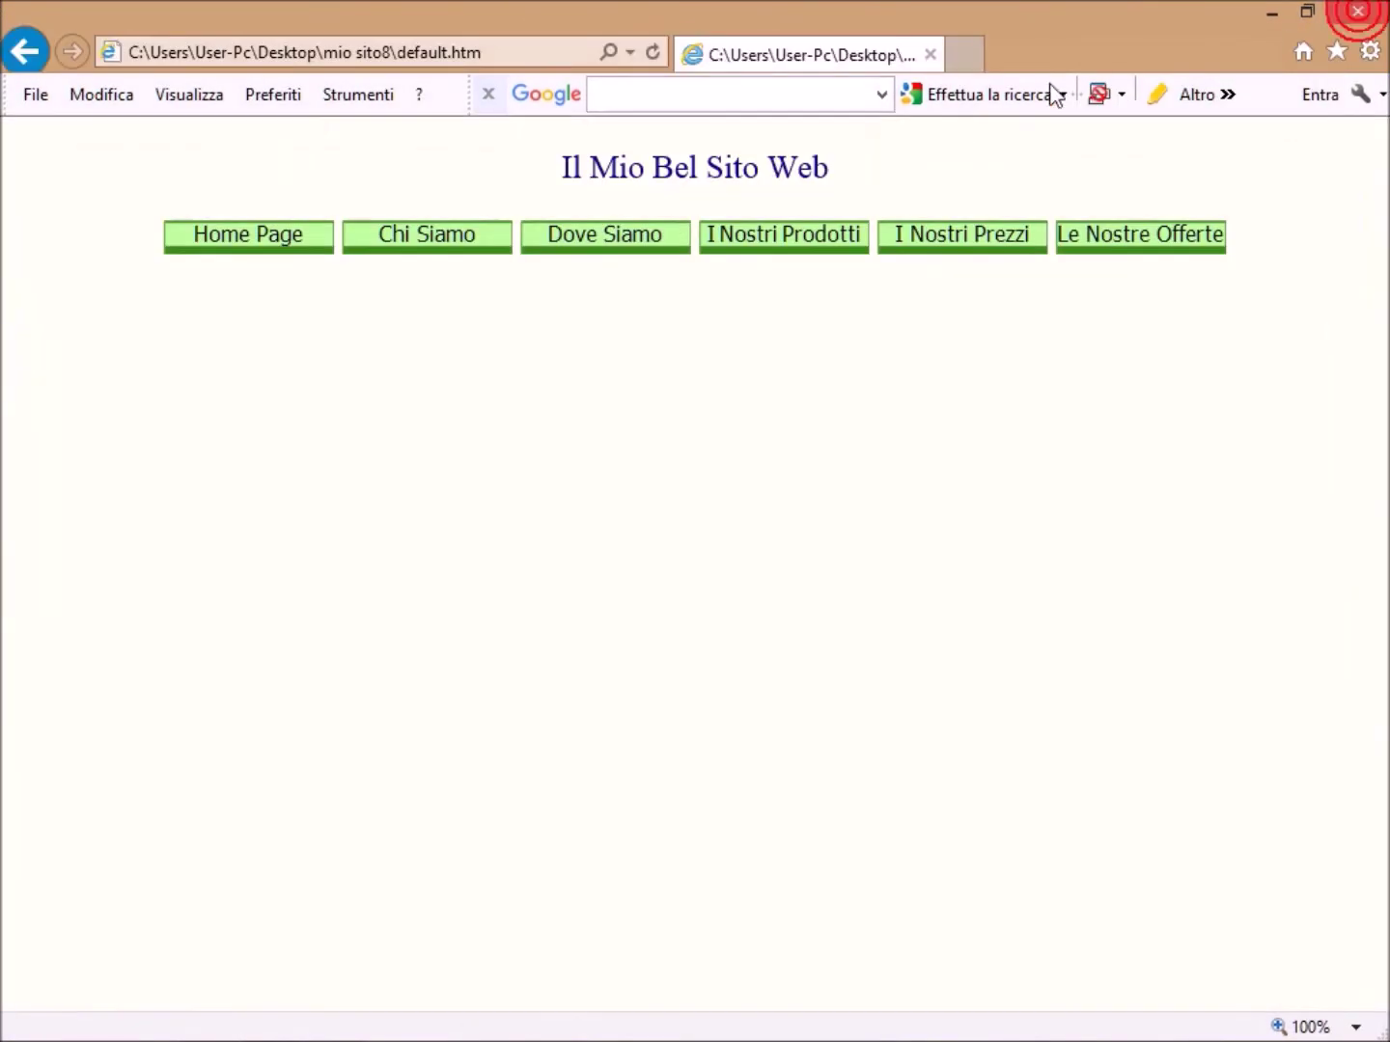
# - Reload the site's home page in the browser and test the Chi Siamo, Dove Siamo and Mappa links, closing the browser when done
pyautogui.click(151, 97)
pyautogui.click(224, 255)
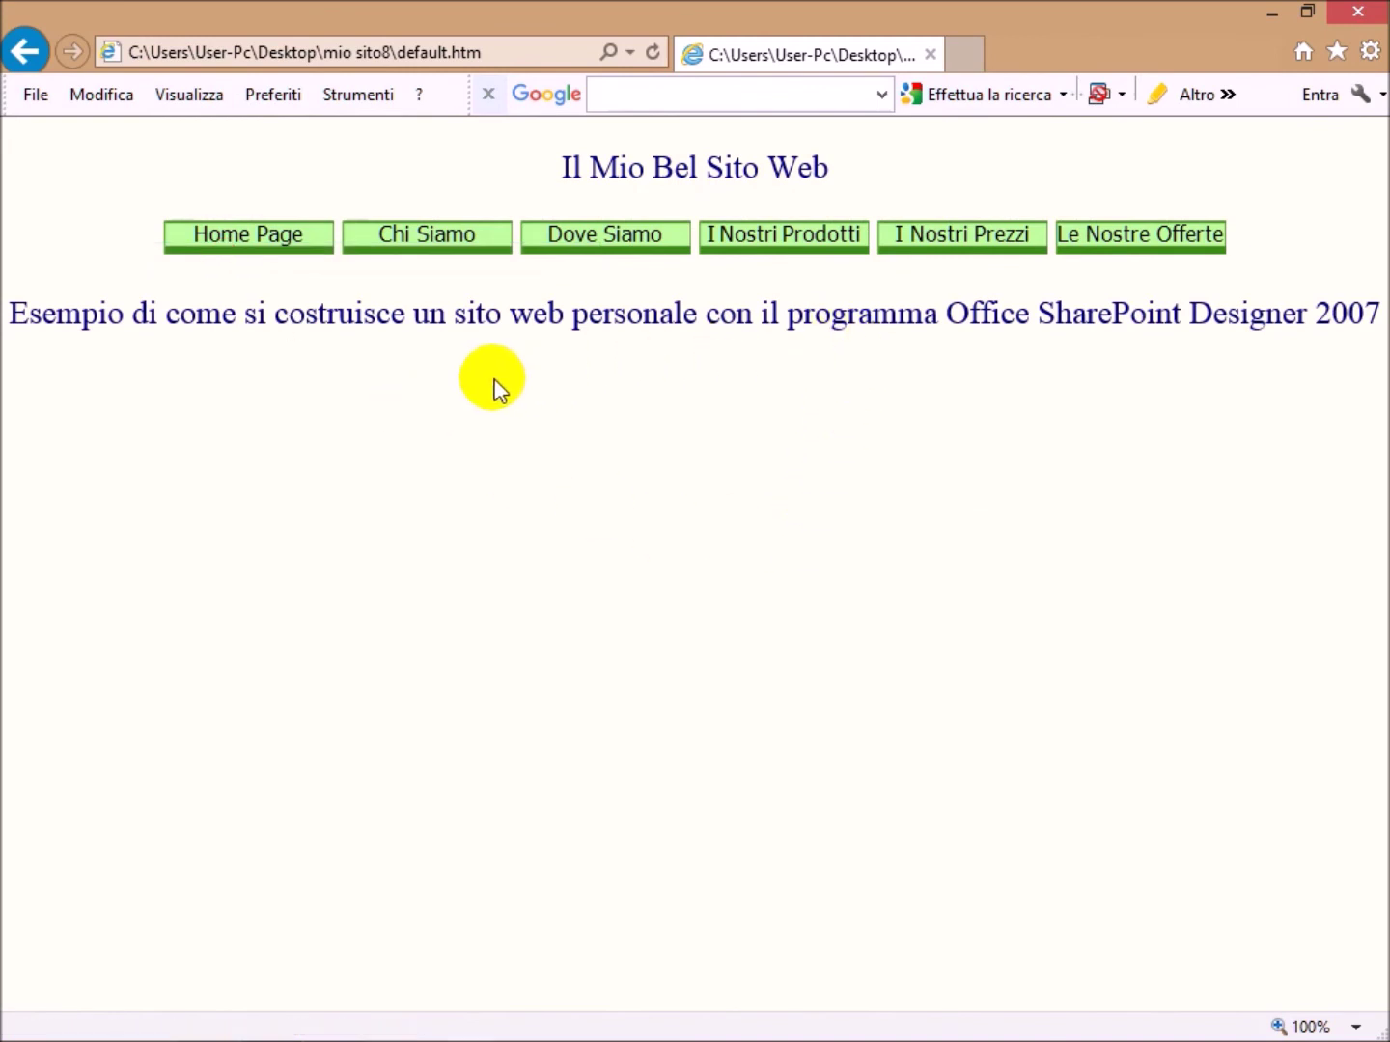
pyautogui.click(372, 242)
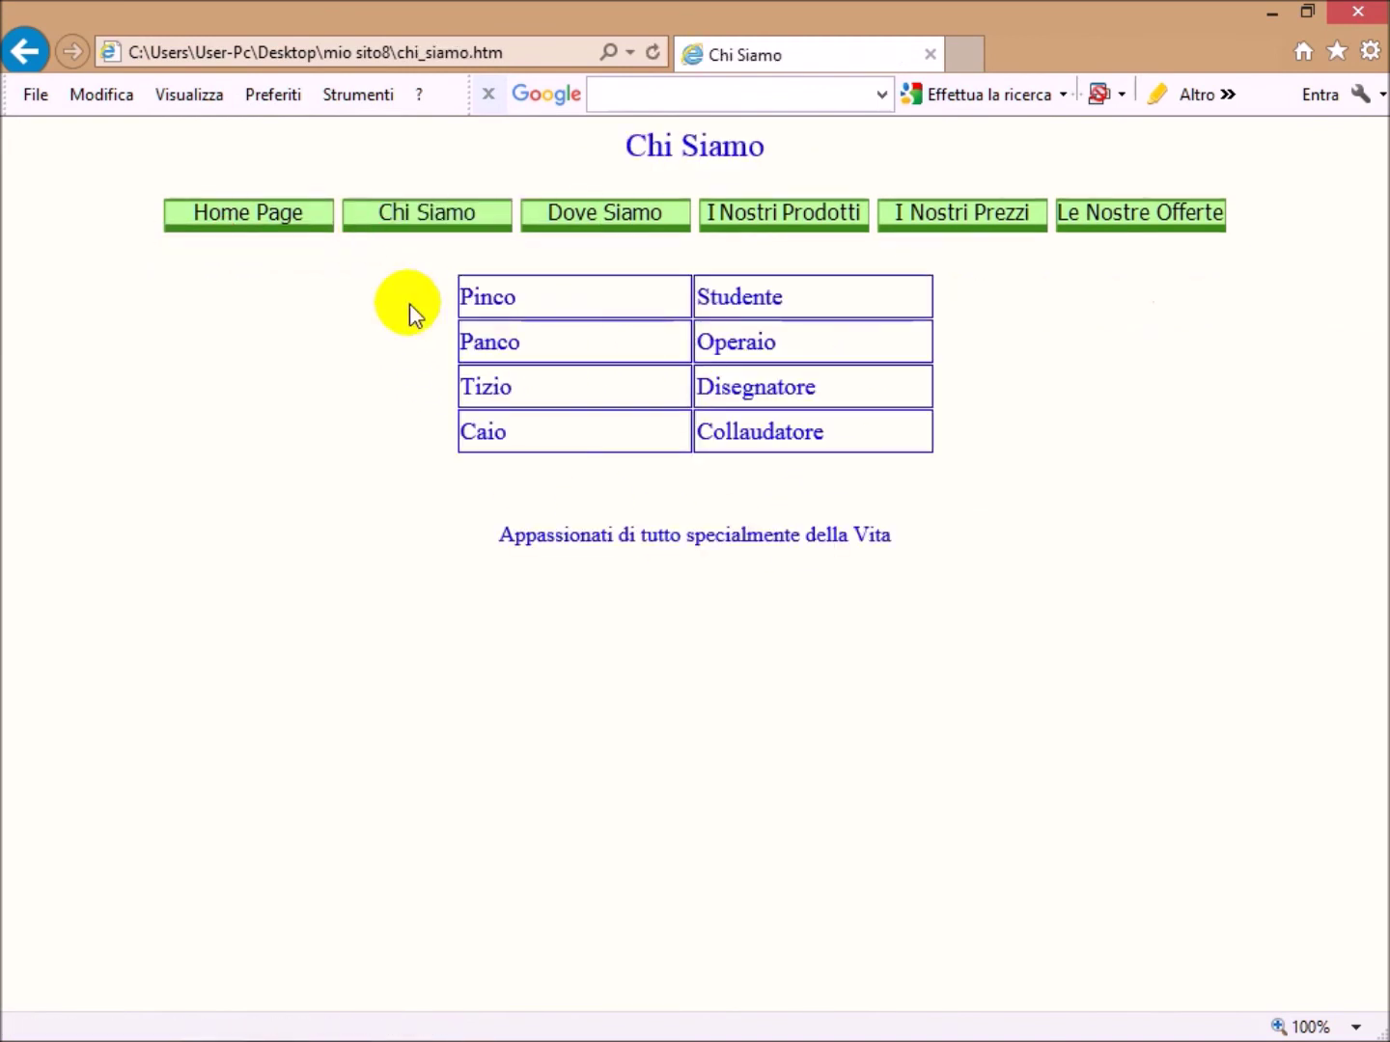
pyautogui.click(574, 224)
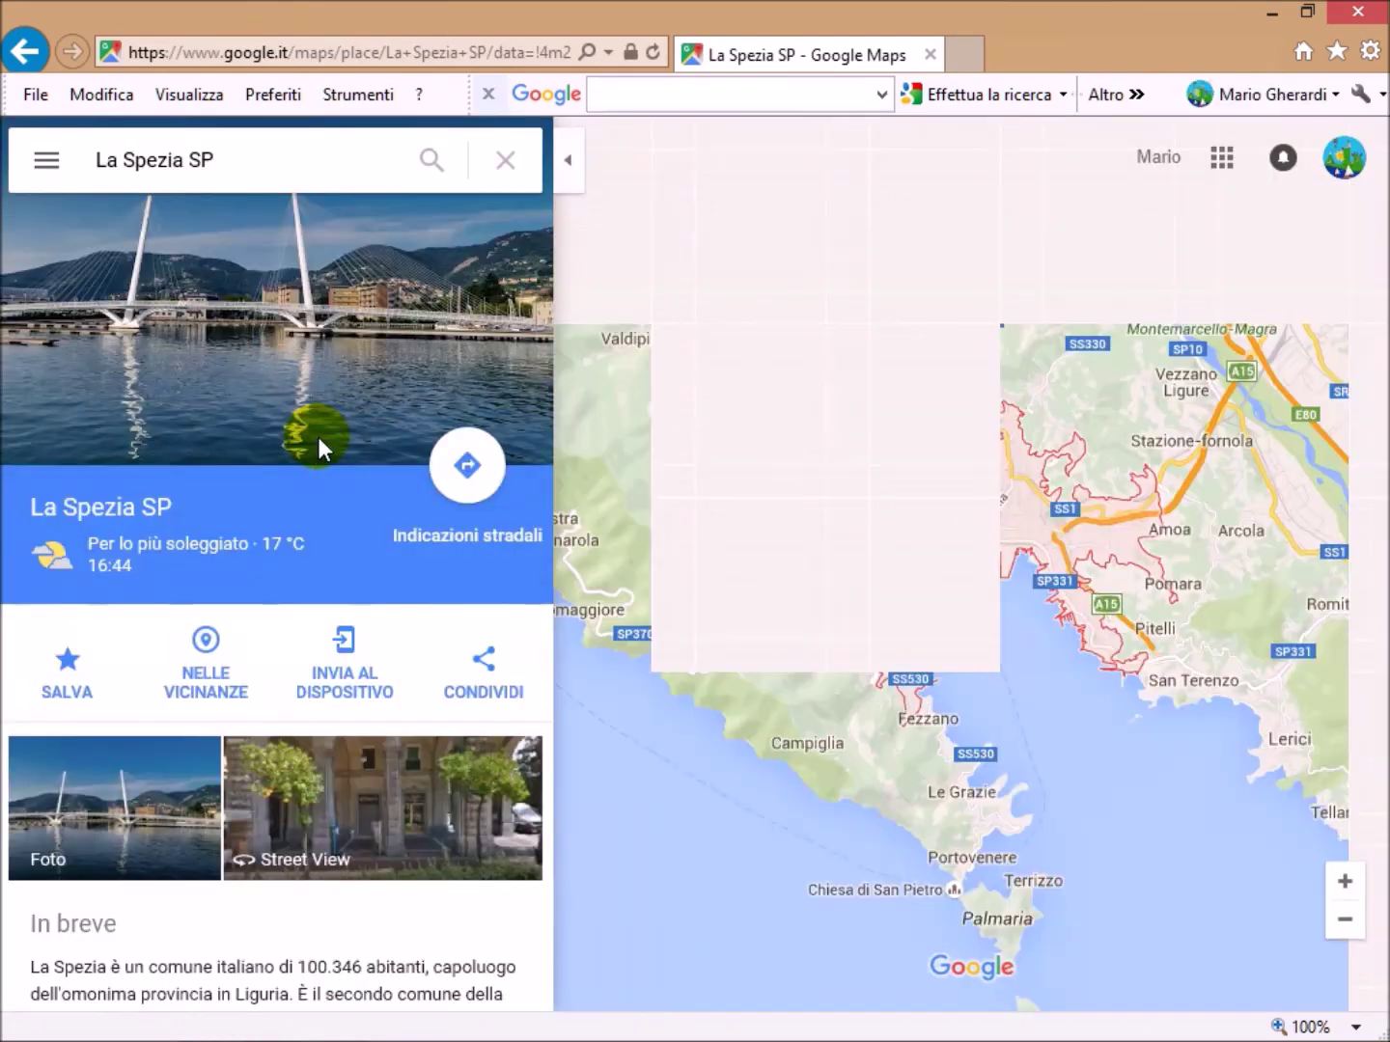
pyautogui.click(23, 52)
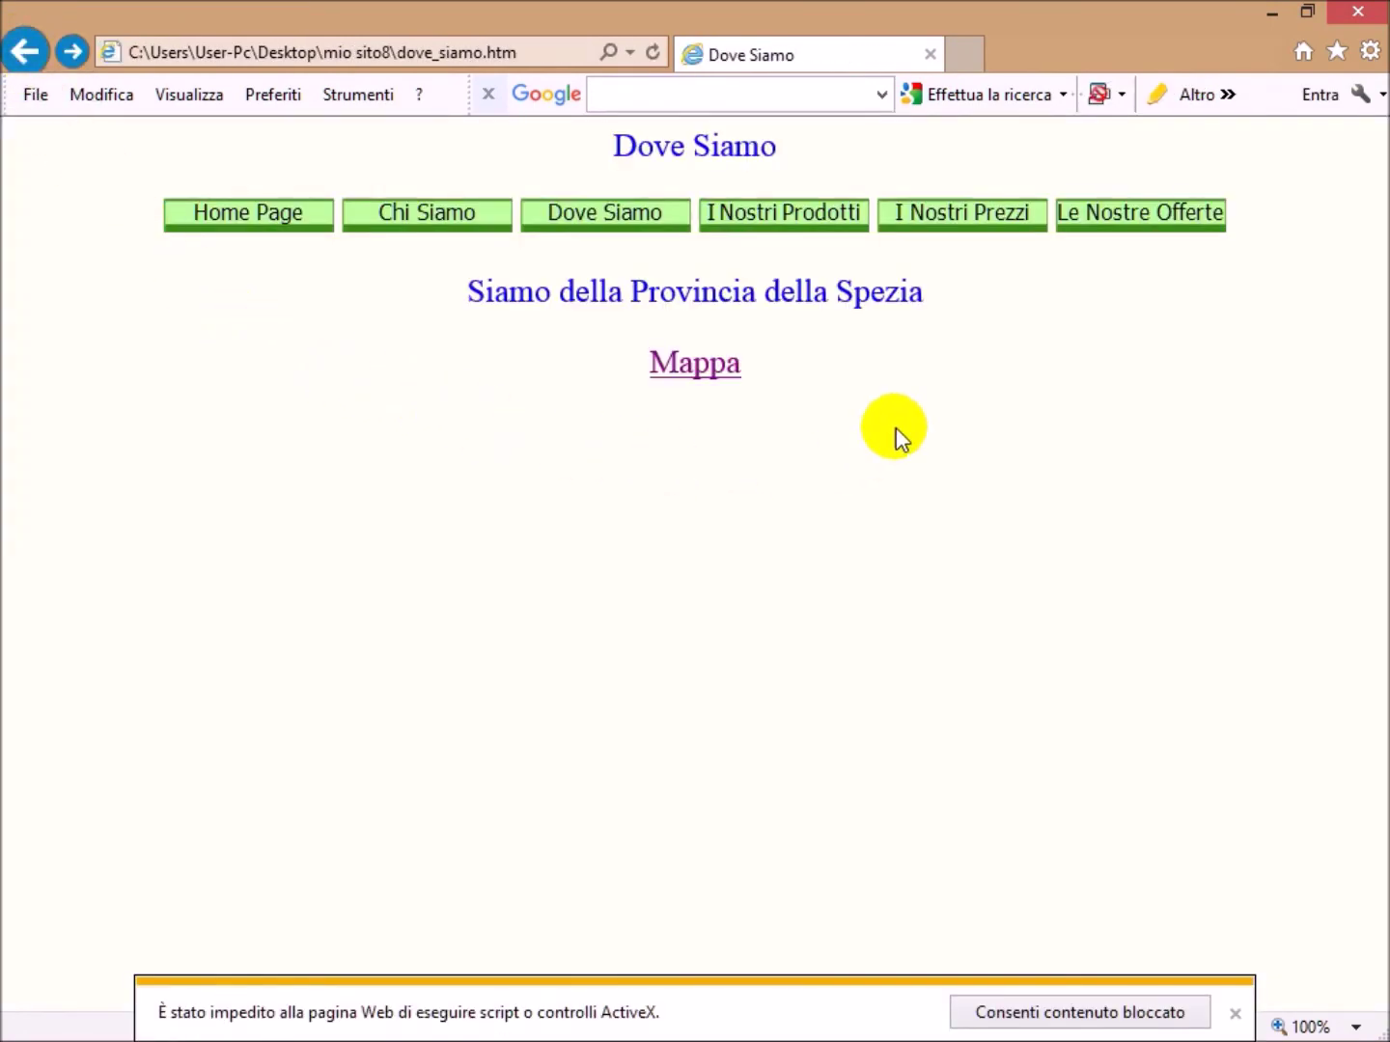
pyautogui.click(1235, 1013)
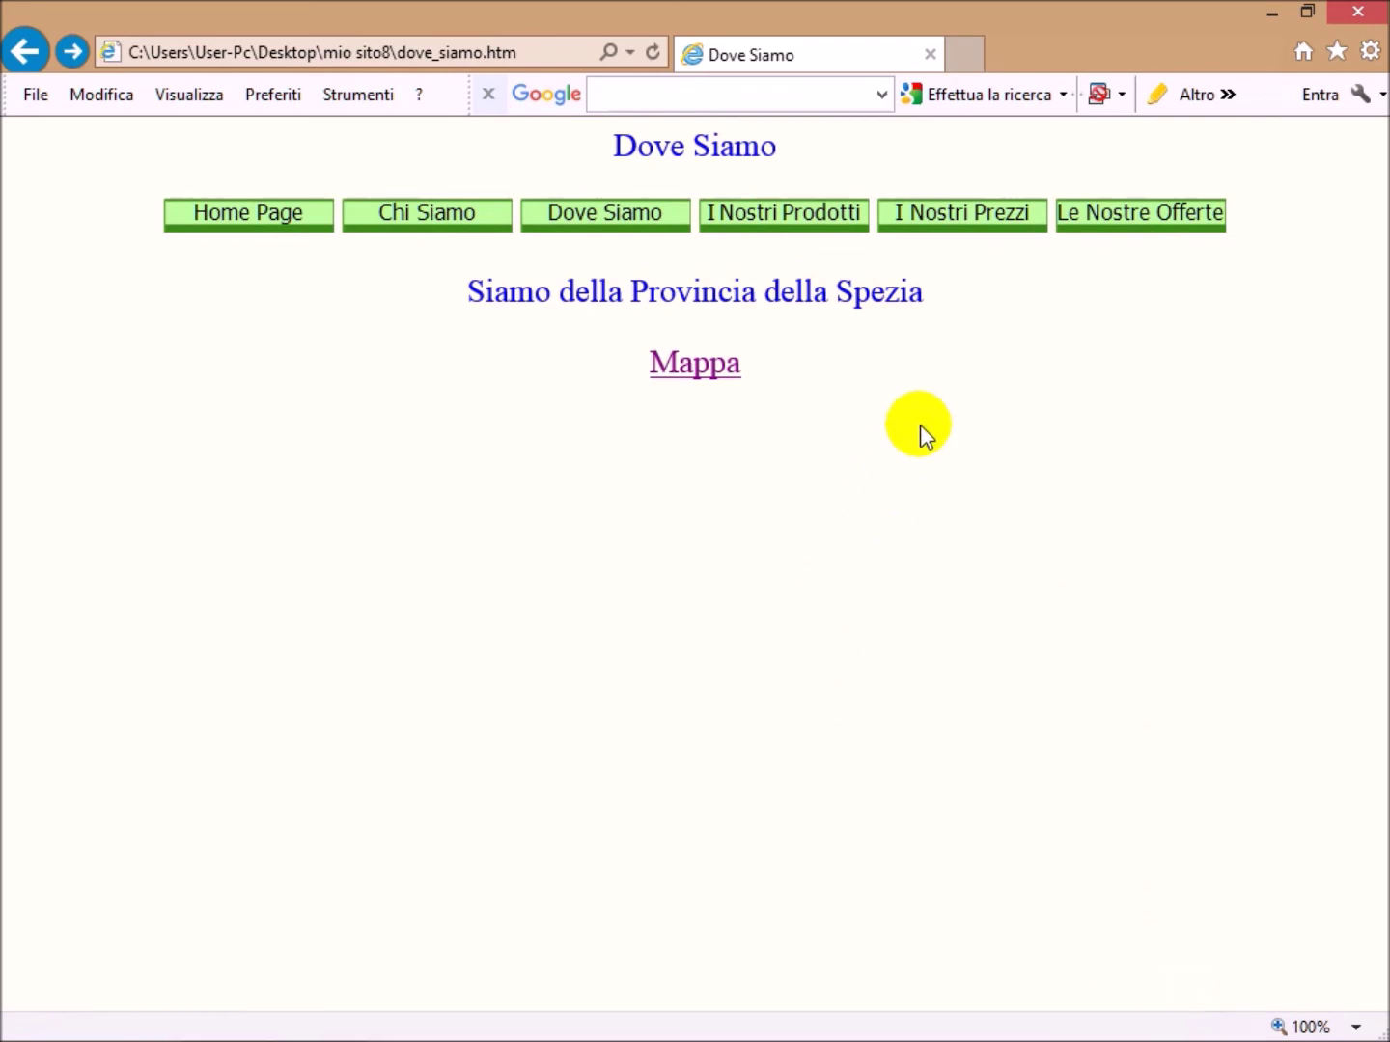
pyautogui.click(1360, 13)
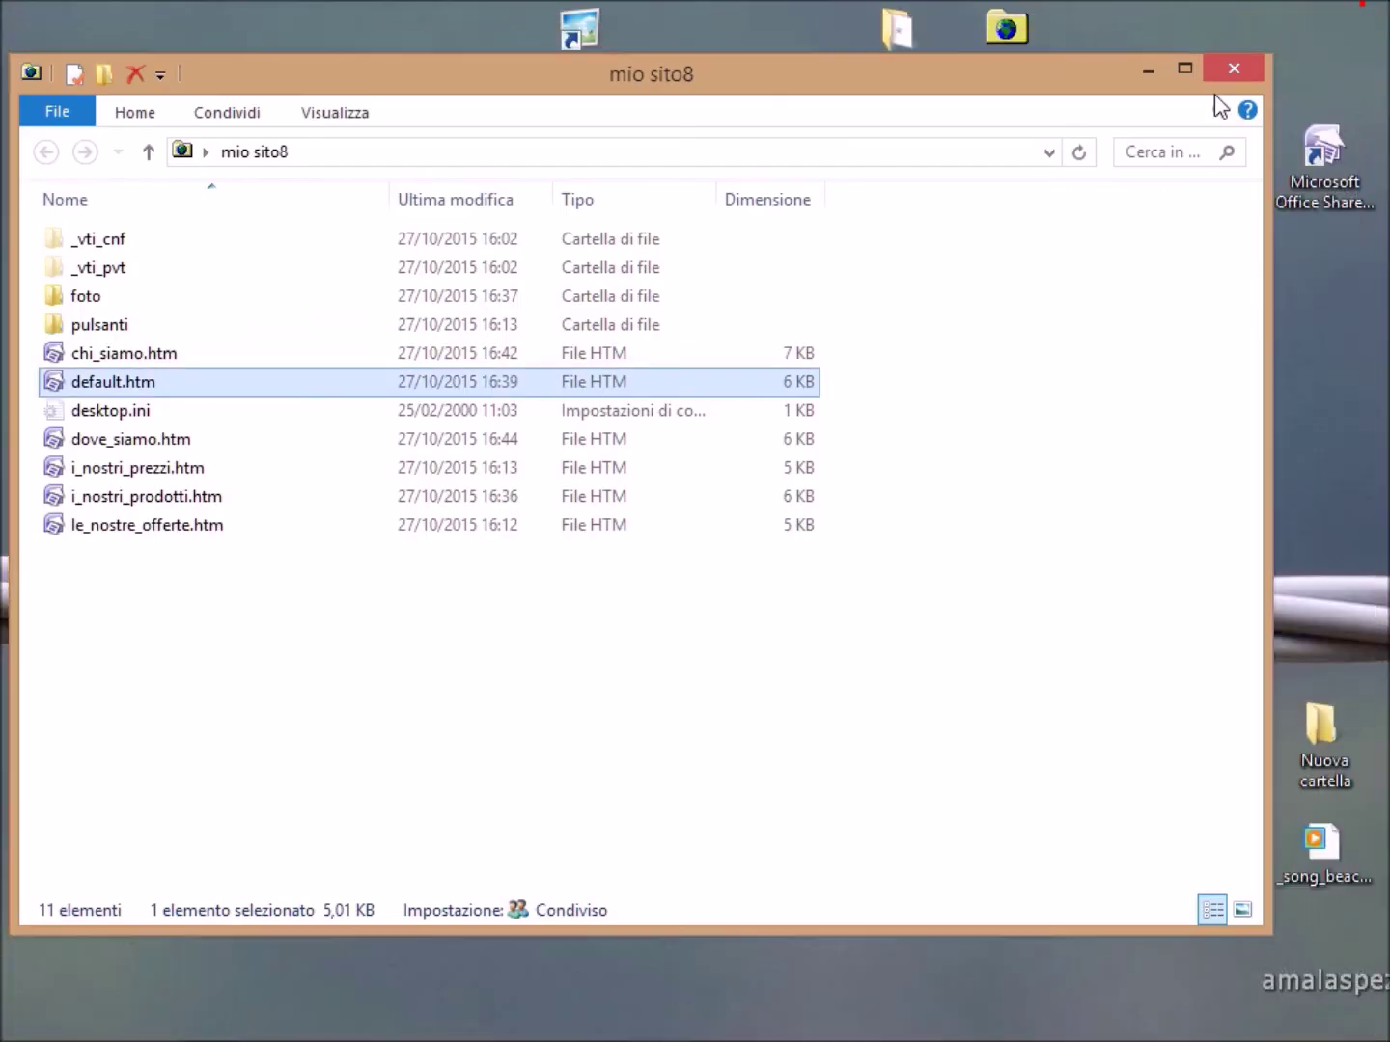
# - Close the open site folder window and check the contents of the mio sito8 folder on the desktop
pyautogui.click(1236, 70)
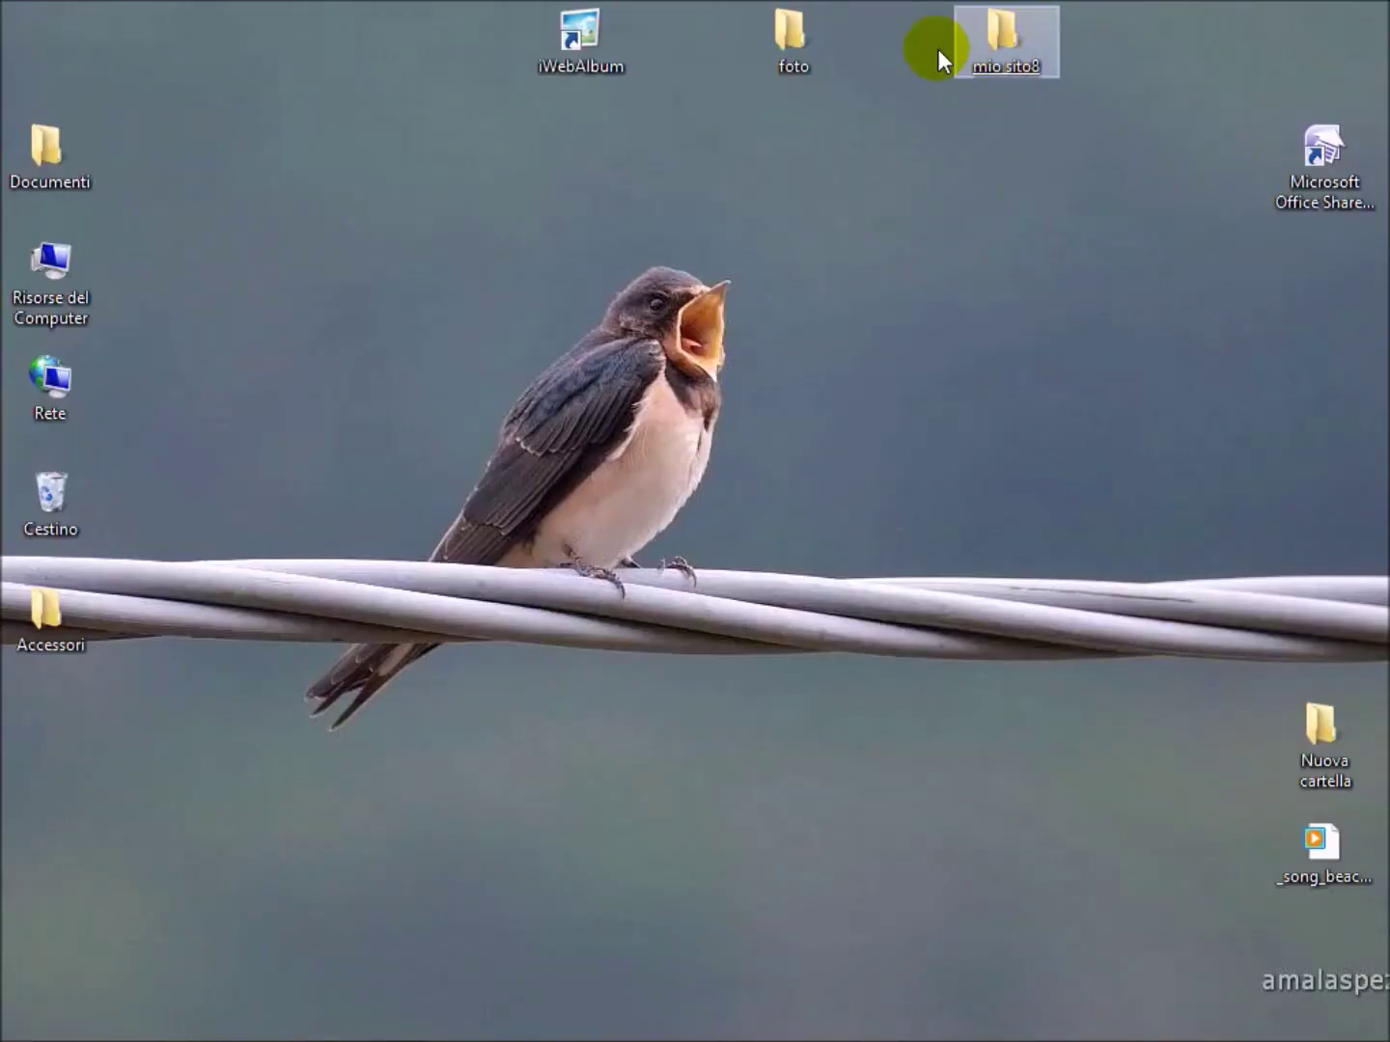
pyautogui.click(787, 40)
pyautogui.click(963, 34)
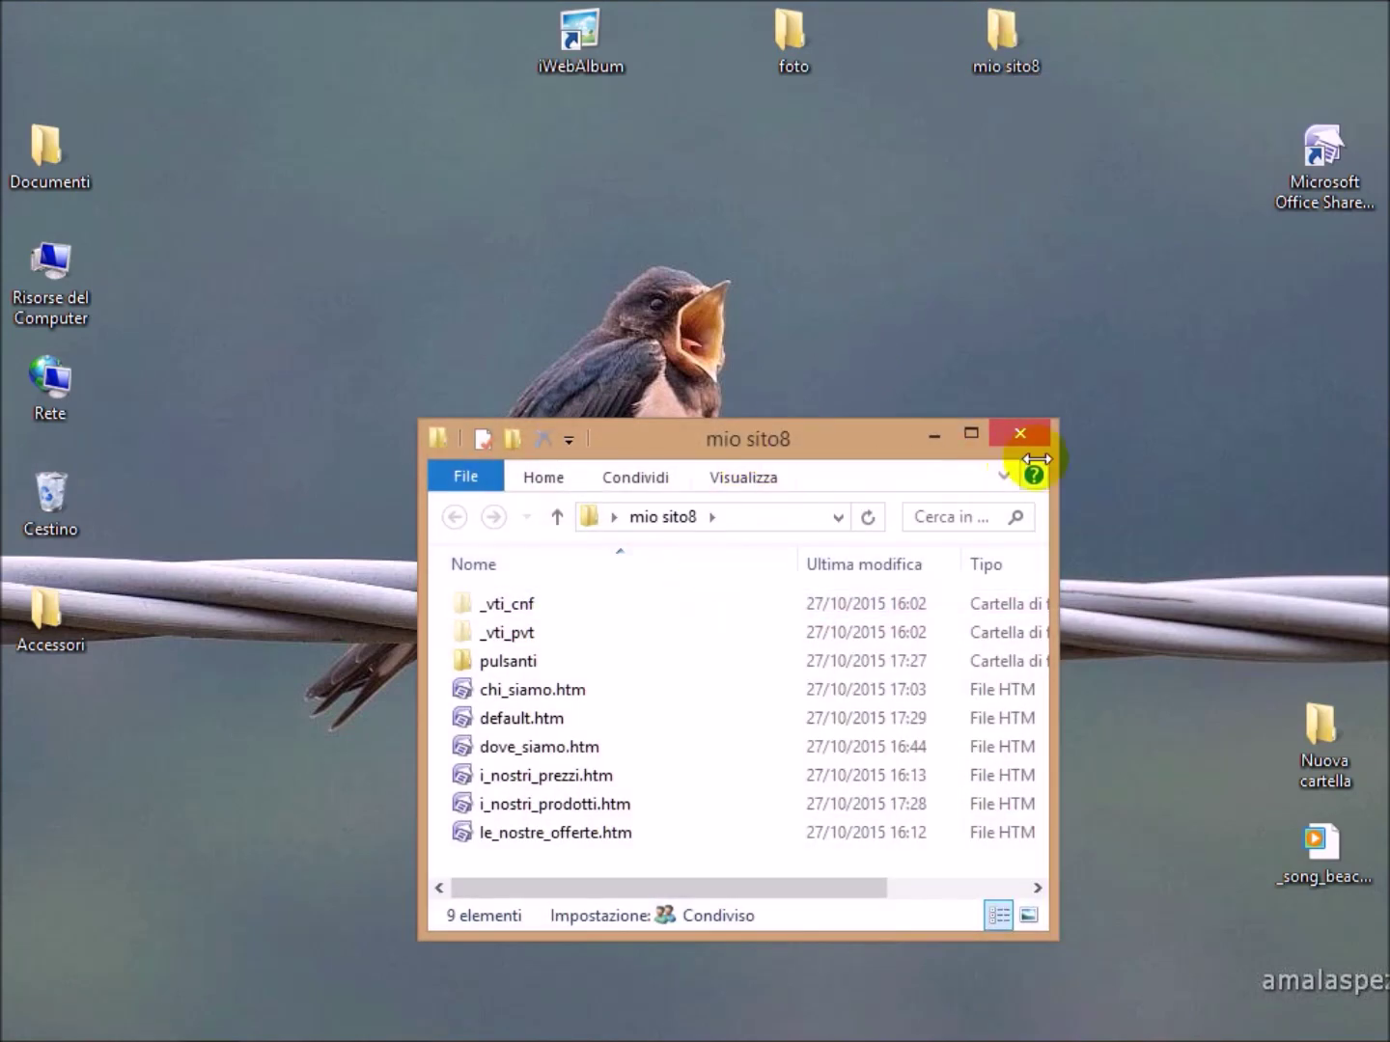
pyautogui.click(1036, 445)
# - Rename the foto folder on the desktop to fotografie and check the pictures inside it
pyautogui.click(789, 69)
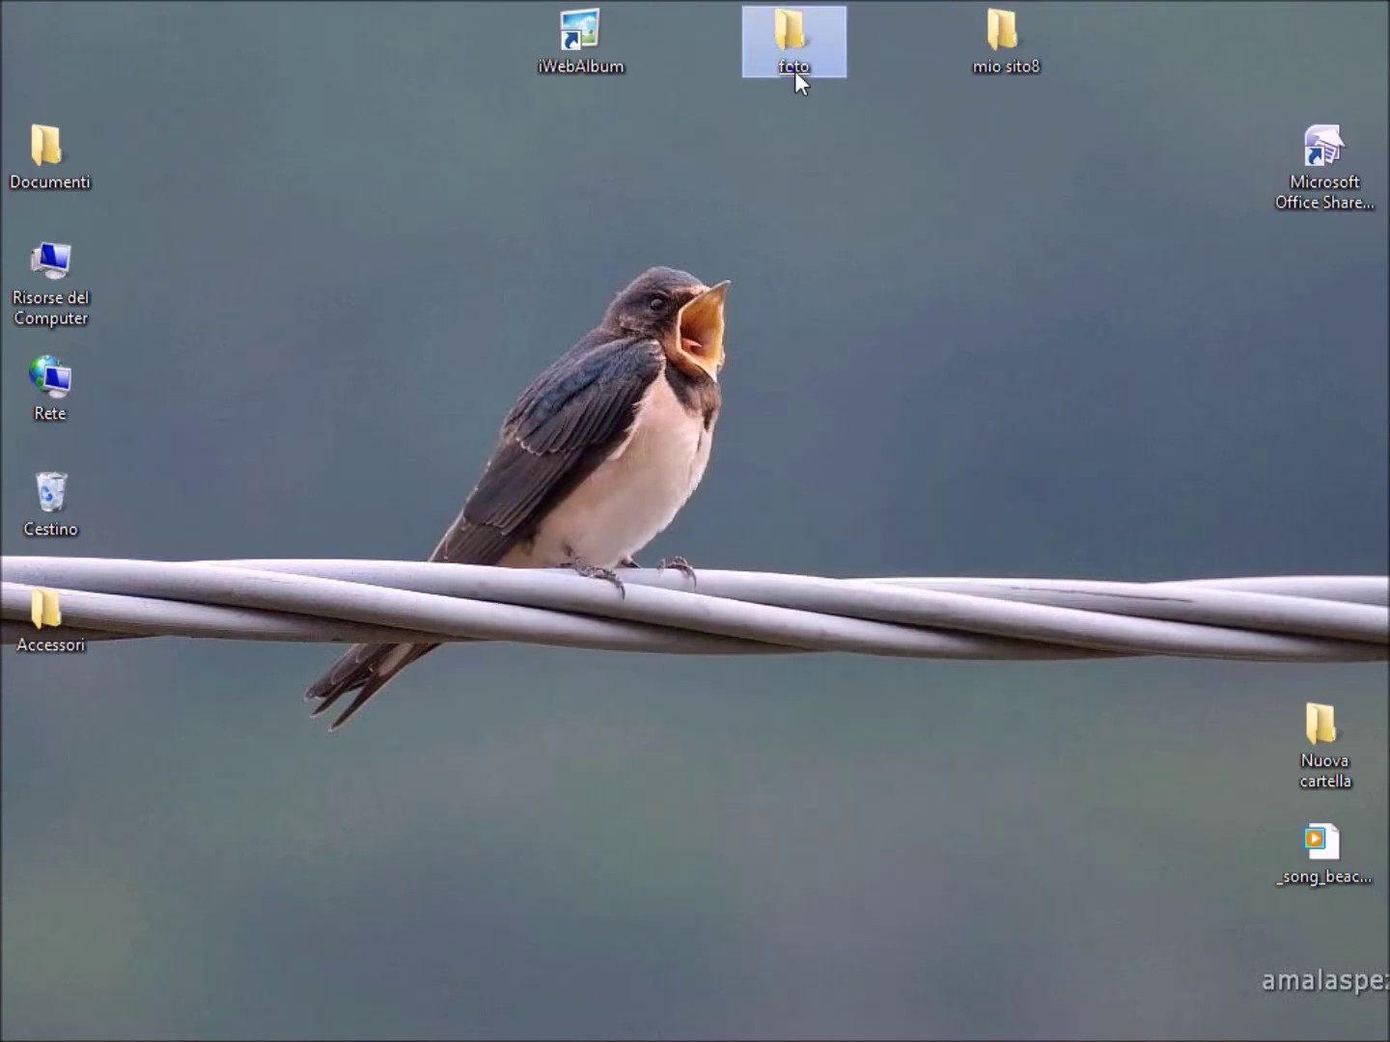
pyautogui.rightClick(794, 70)
pyautogui.click(844, 677)
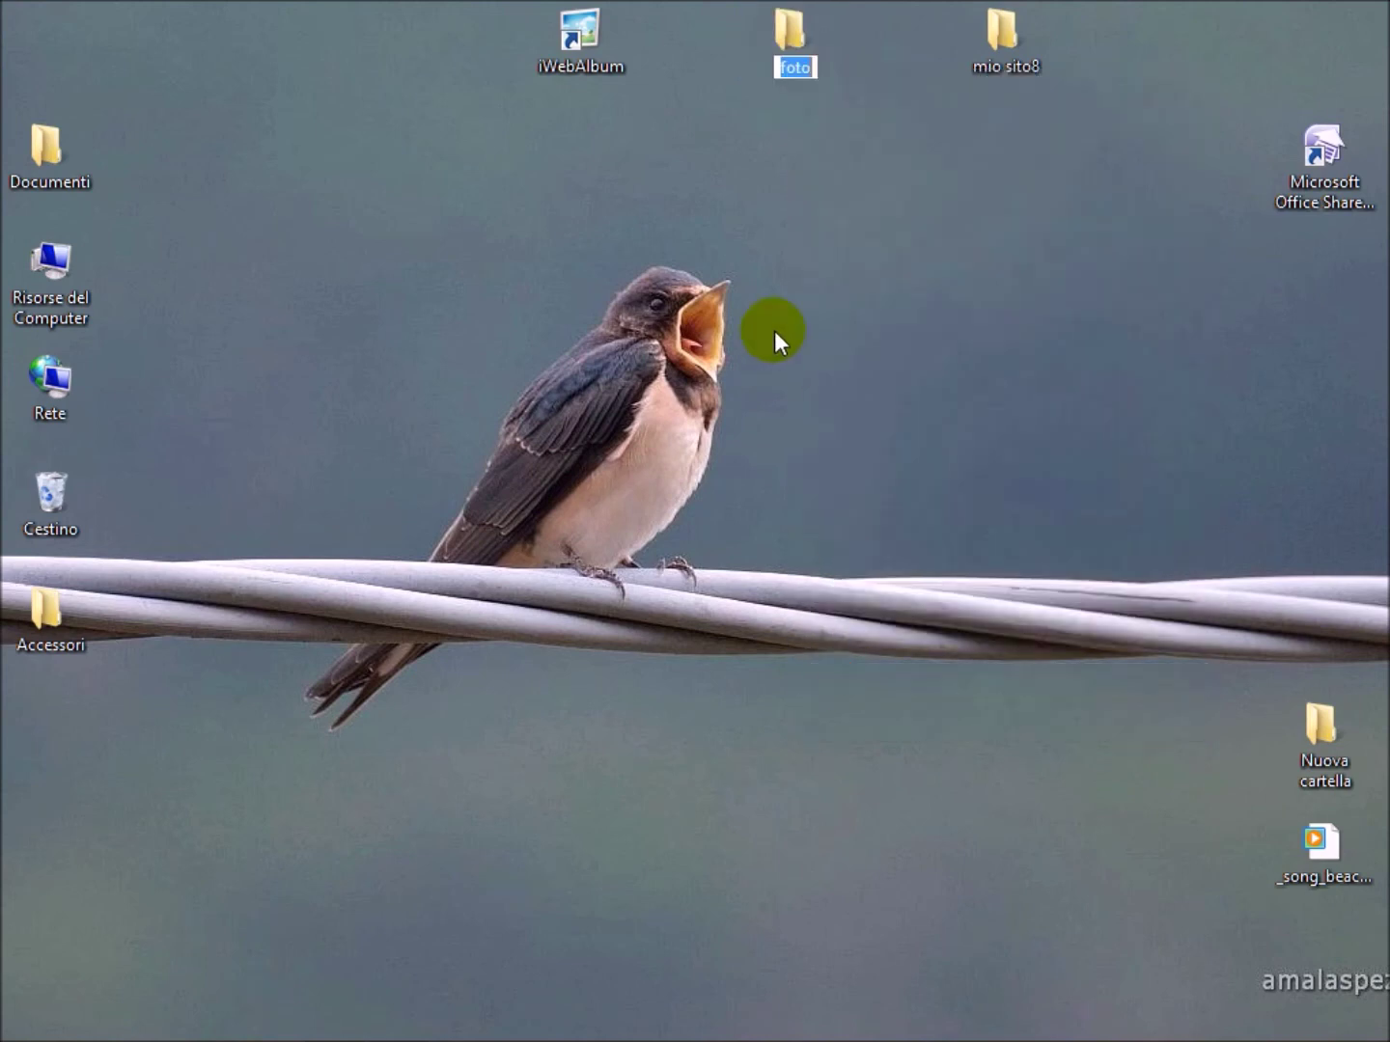
pyautogui.write('grafie')
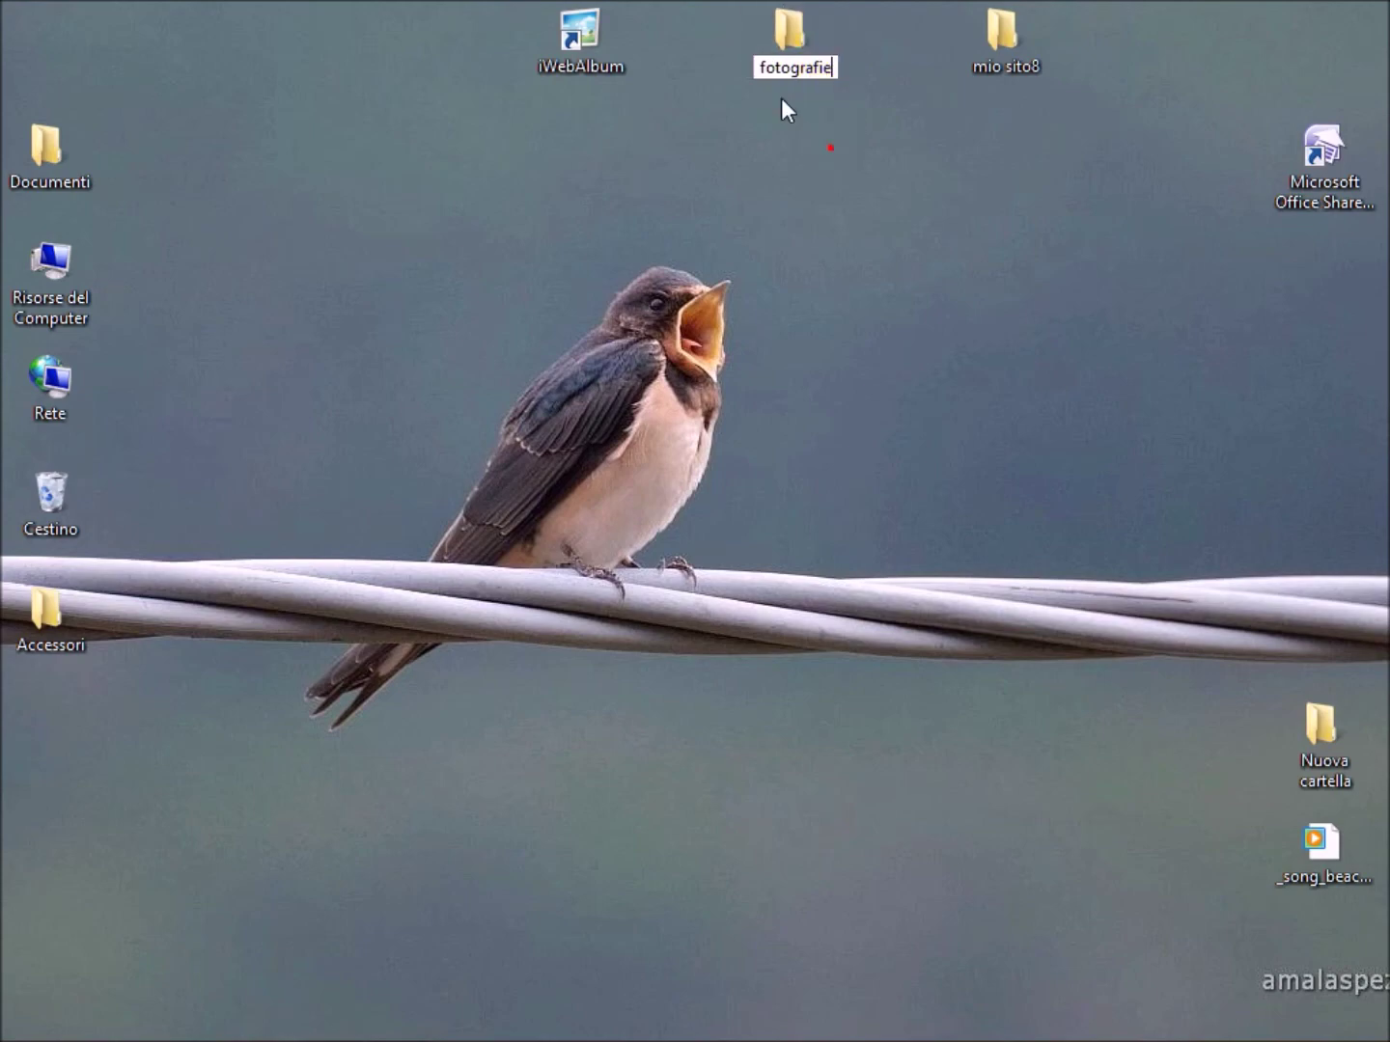
pyautogui.press('Return')
pyautogui.doubleClick(786, 60)
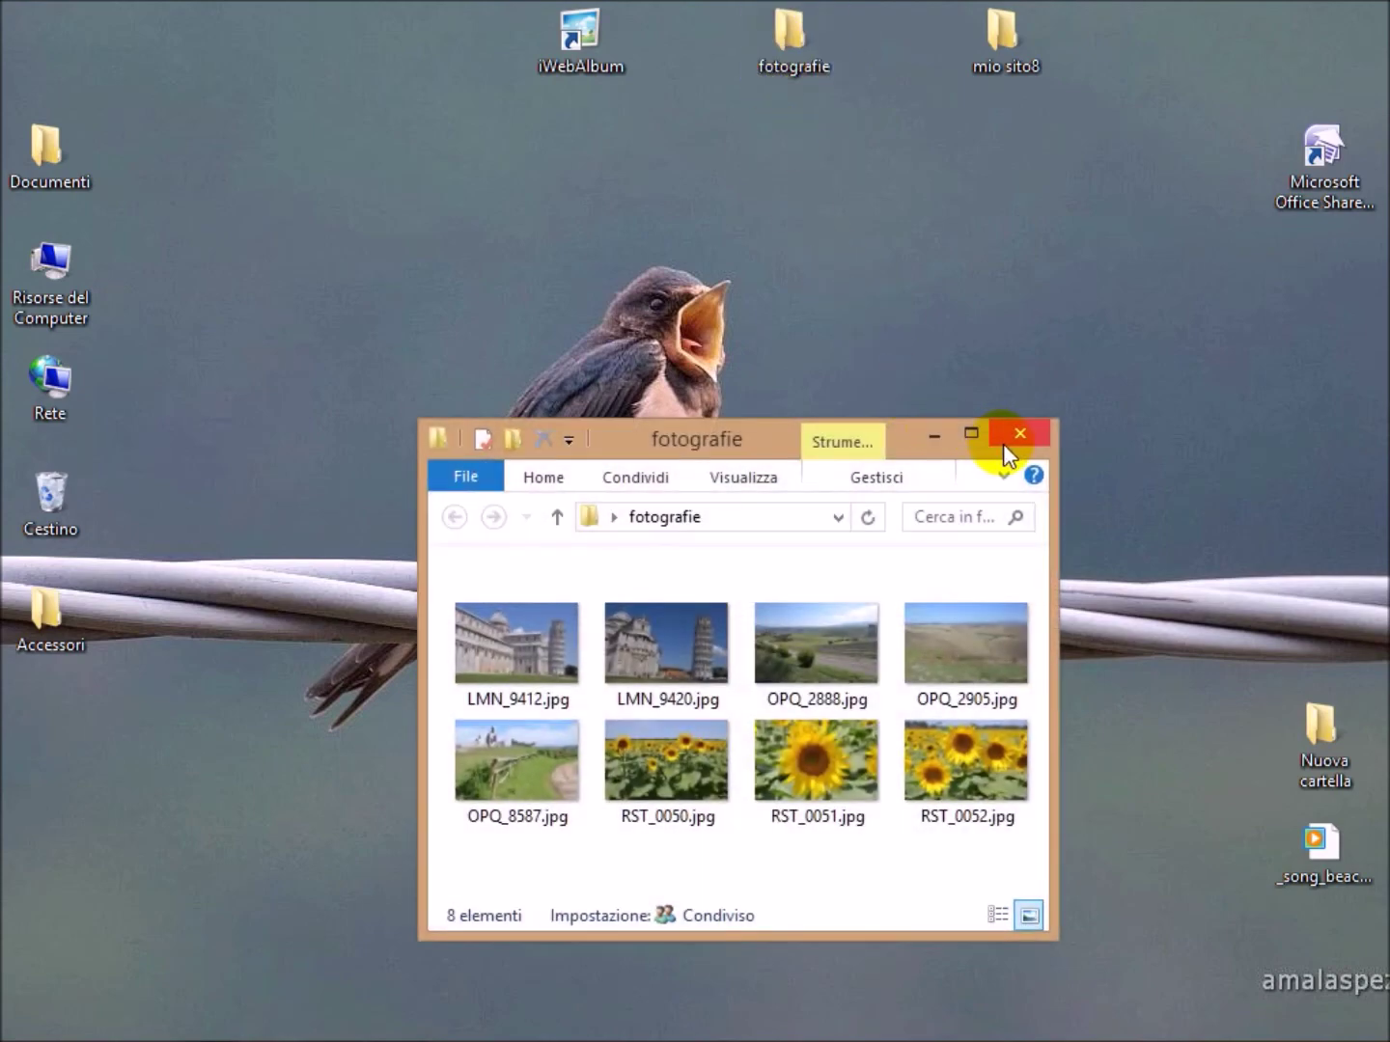
pyautogui.click(1028, 441)
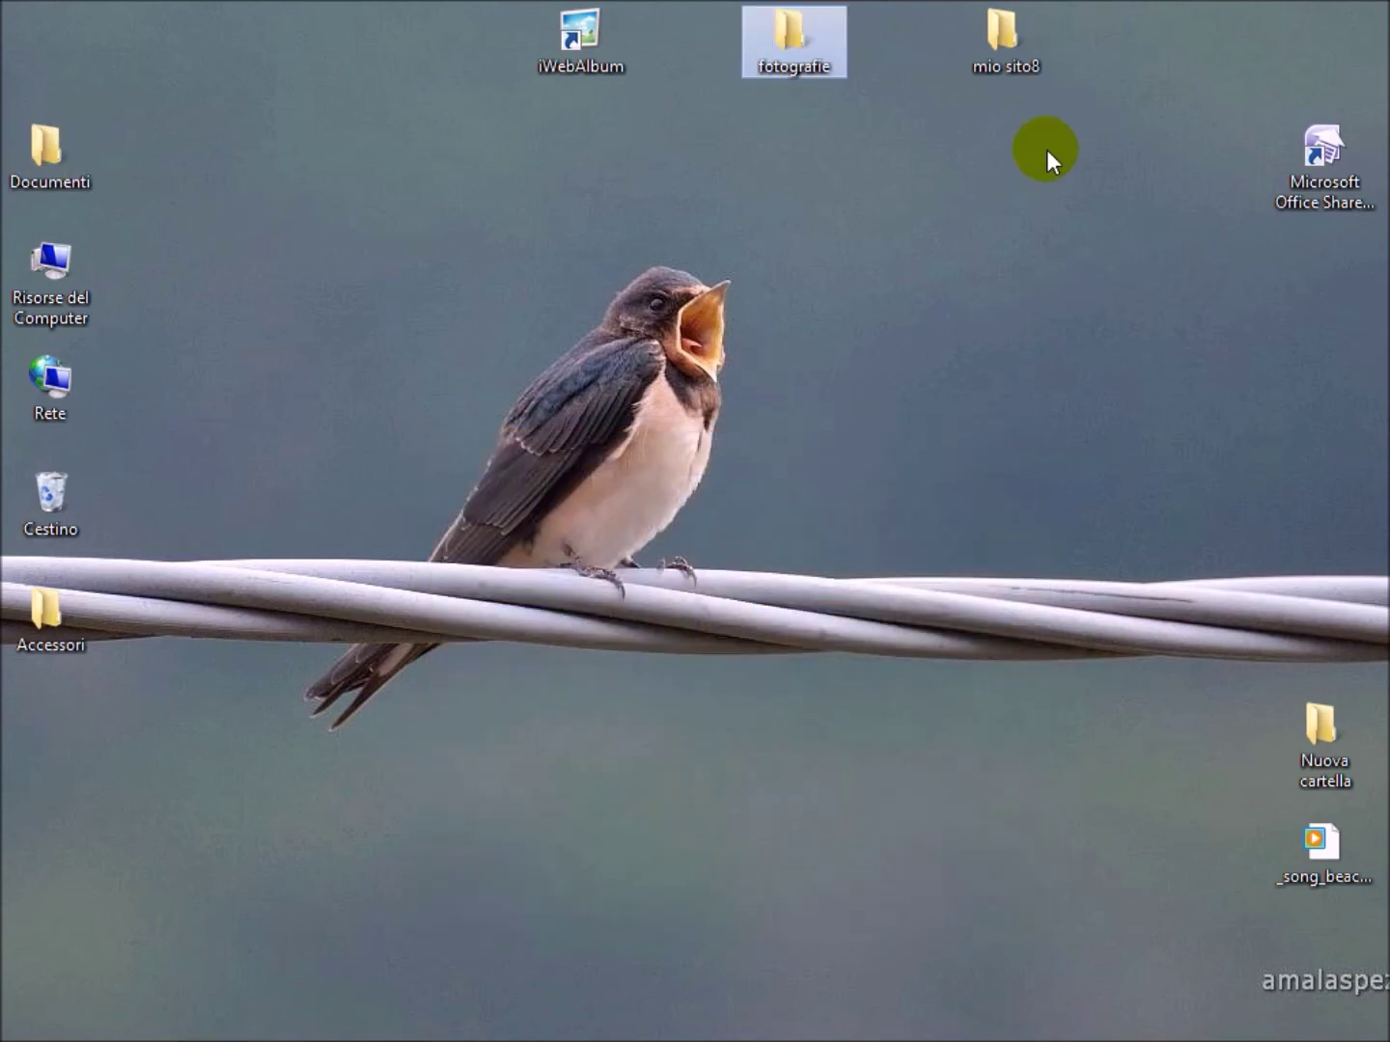
# - Move the fotografie folder from the desktop into the mio sito8 folder
pyautogui.doubleClick(1007, 60)
pyautogui.click(837, 236)
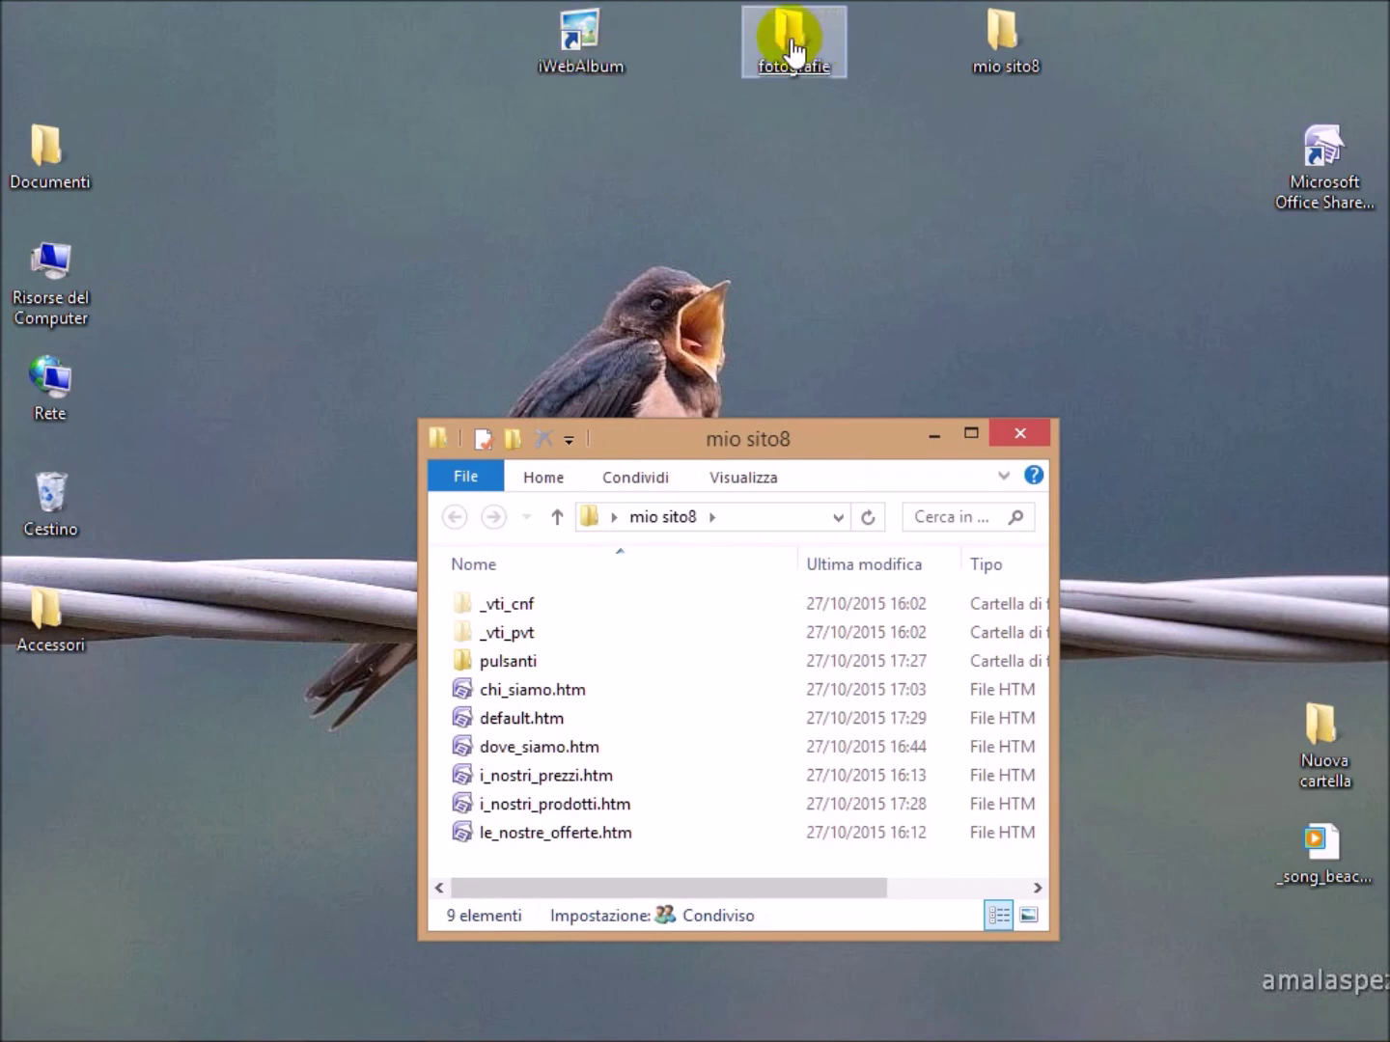
pyautogui.moveTo(791, 47); pyautogui.dragTo(705, 842)
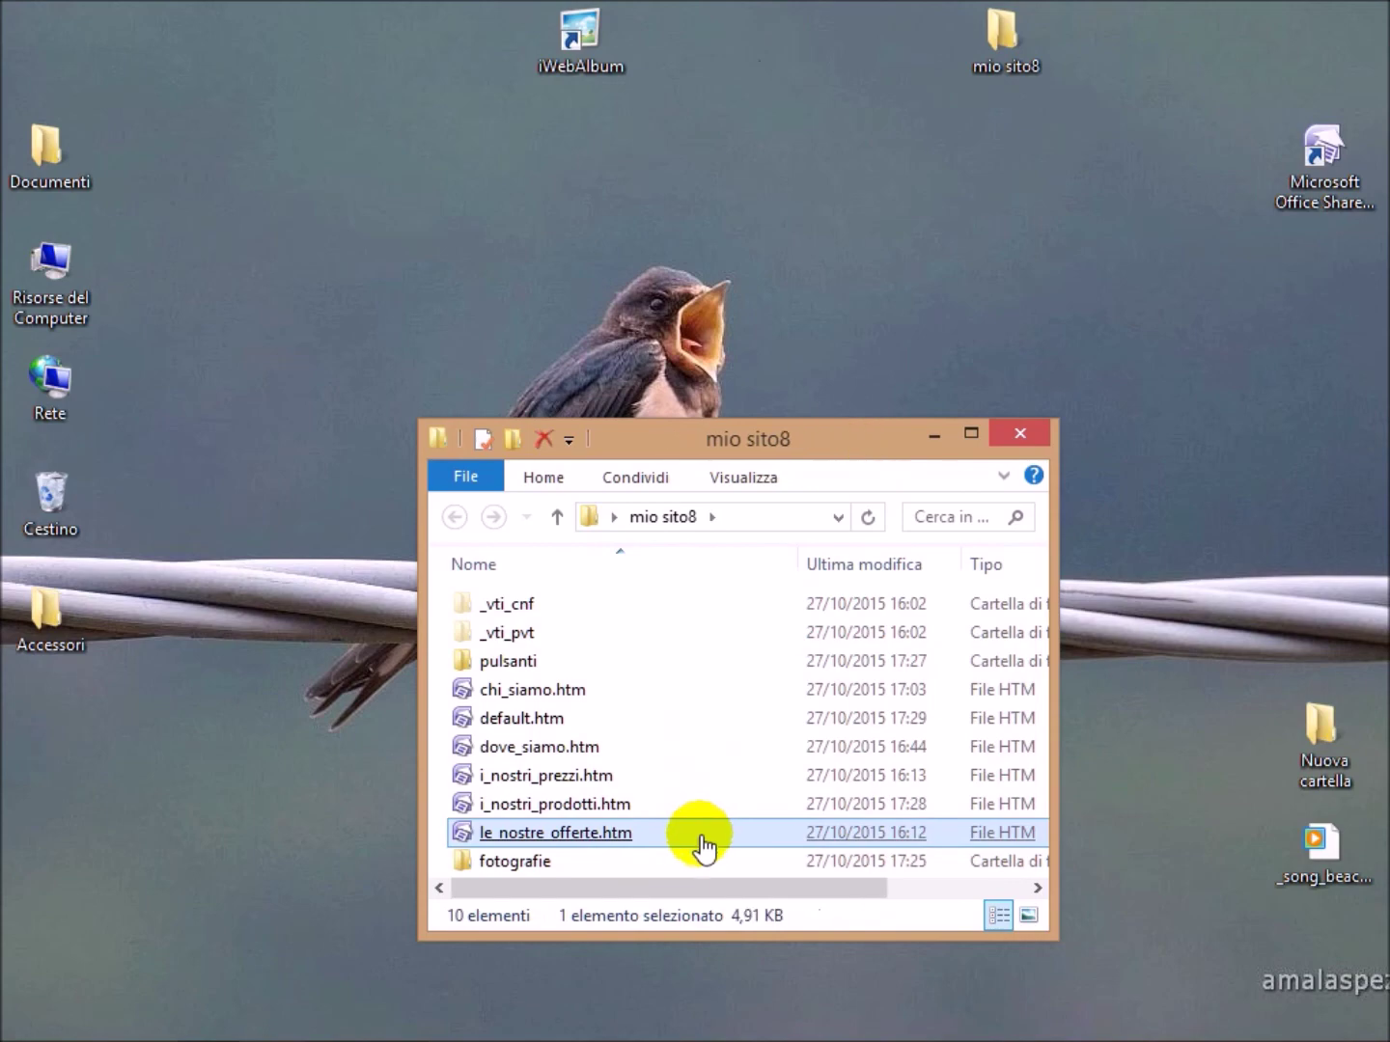
pyautogui.click(660, 724)
# - View the chi_siamo.htm and i_nostri_prodotti.htm pages in SharePoint Designer and close the editor
pyautogui.doubleClick(491, 690)
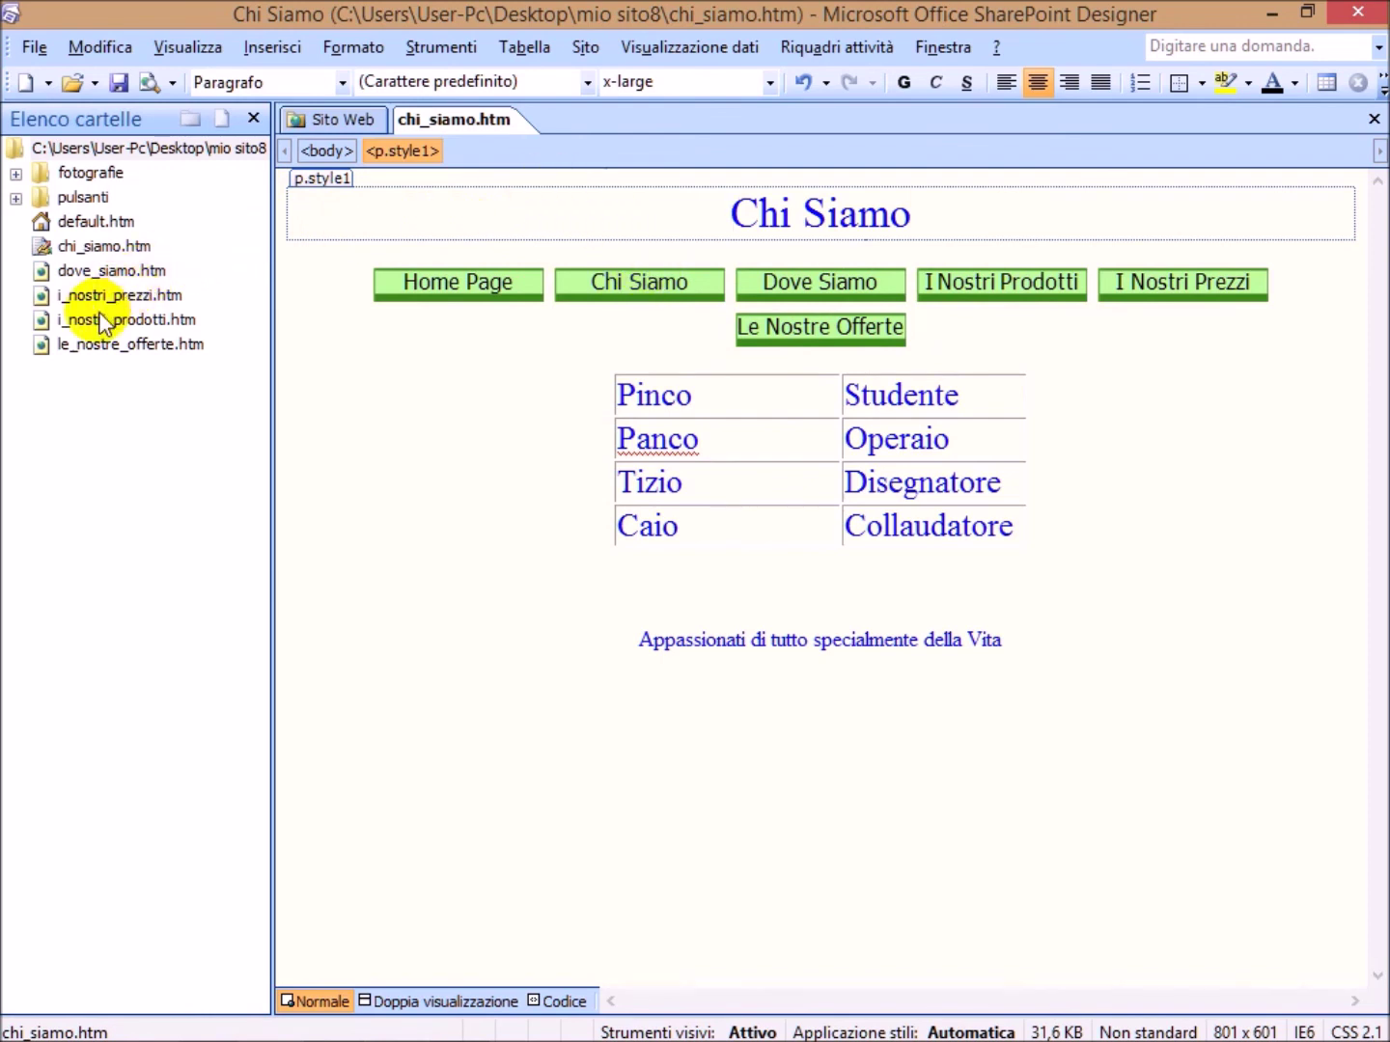
pyautogui.doubleClick(60, 318)
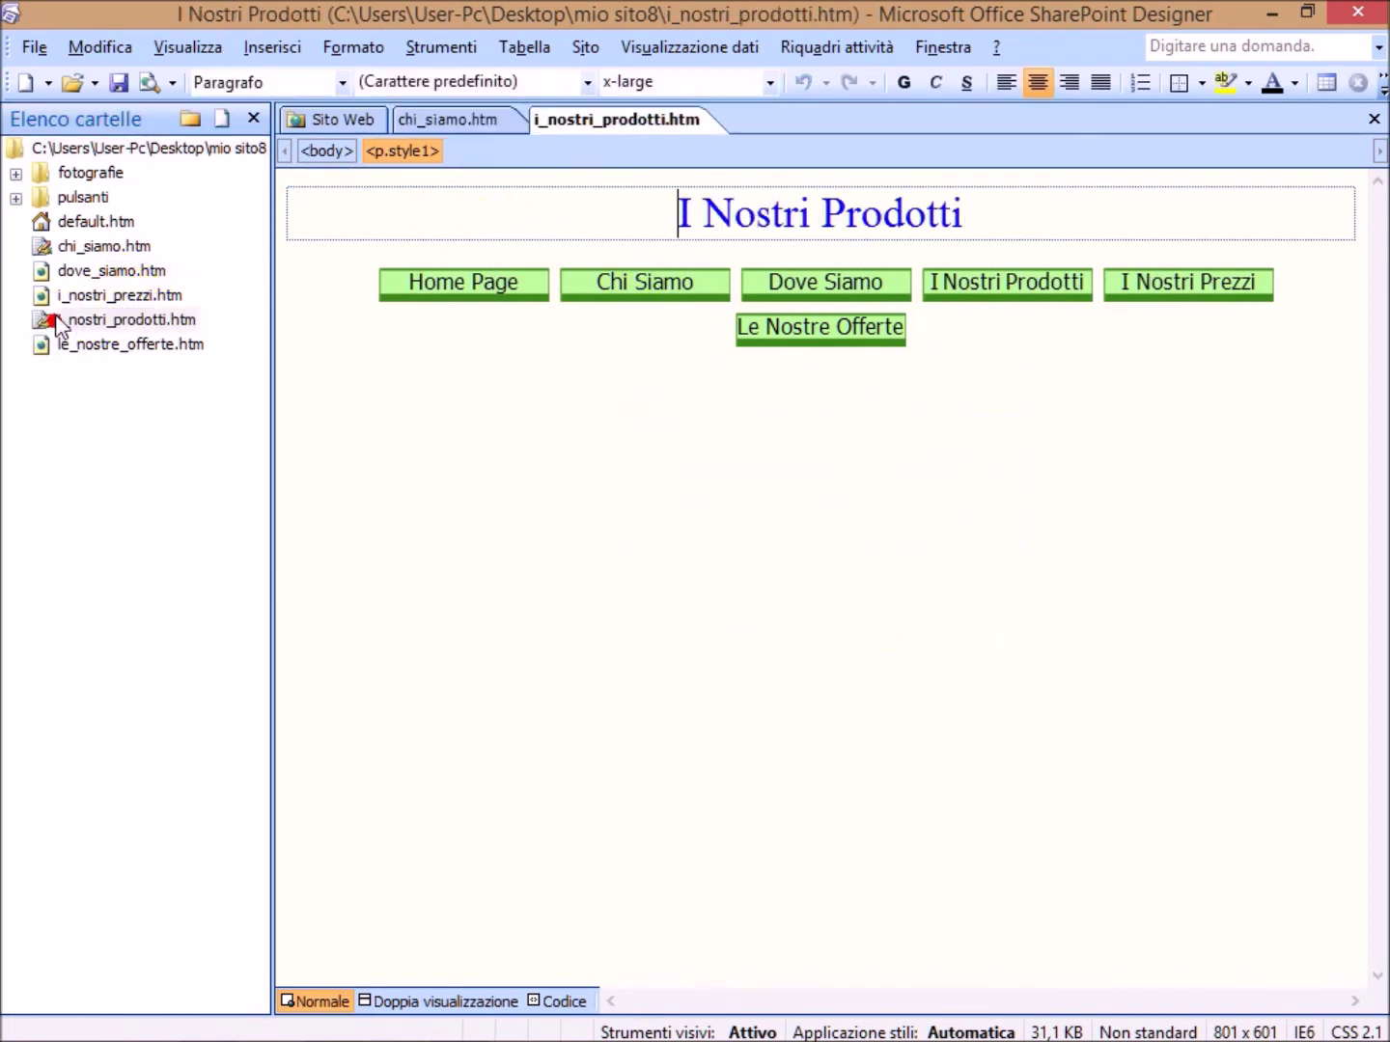
pyautogui.click(1332, 11)
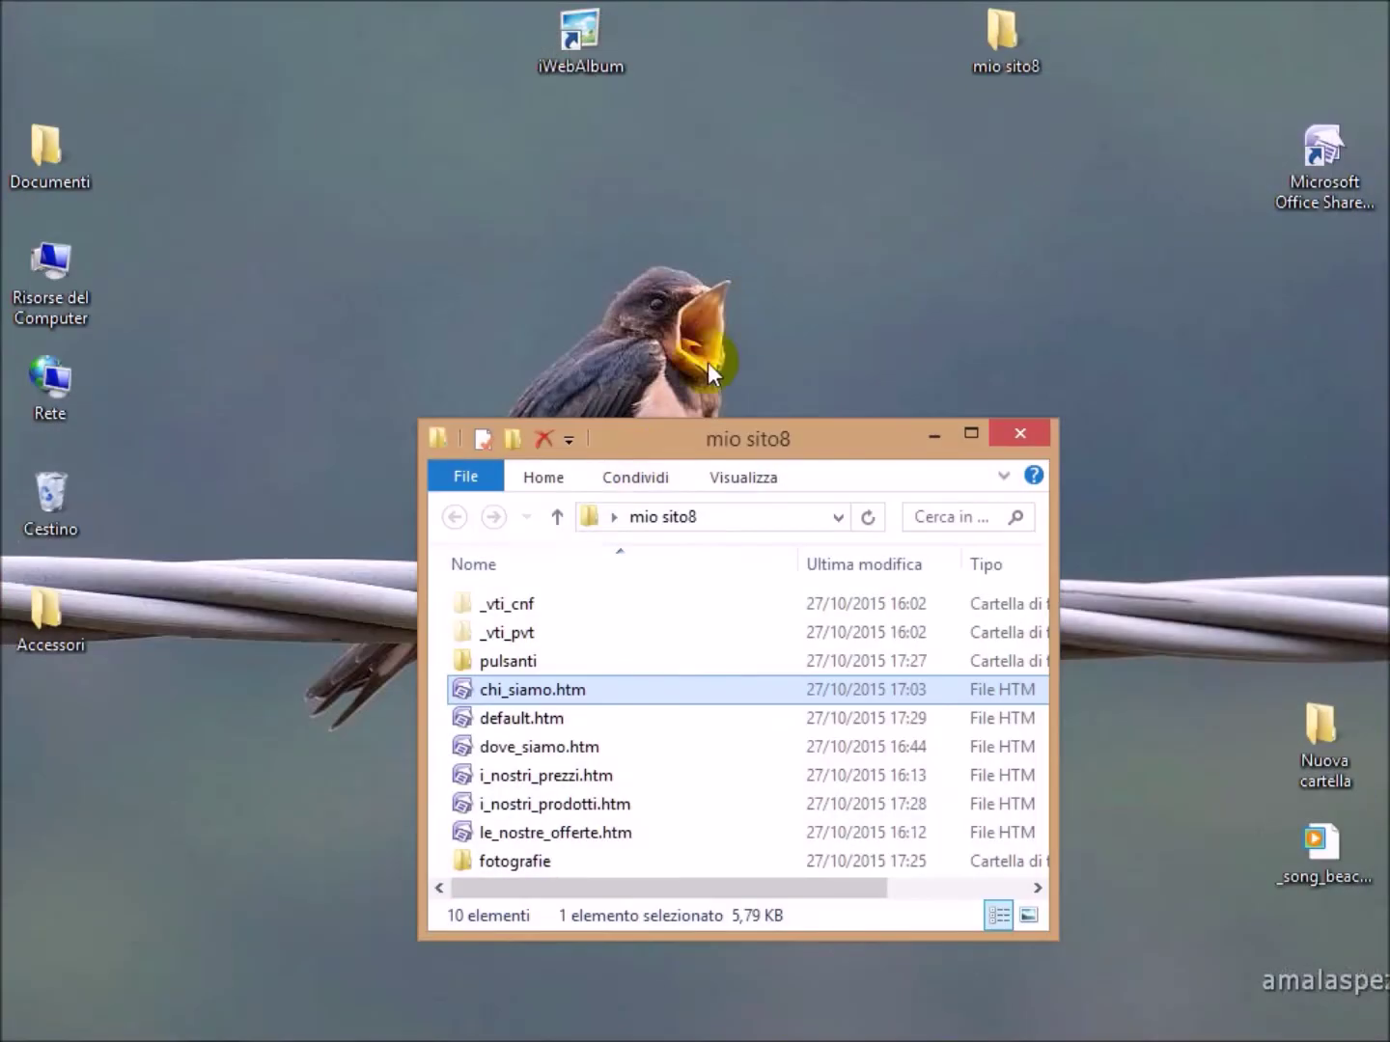
# - Open default.htm from the mio sito8 folder in Internet Explorer and allow its blocked content
pyautogui.rightClick(486, 718)
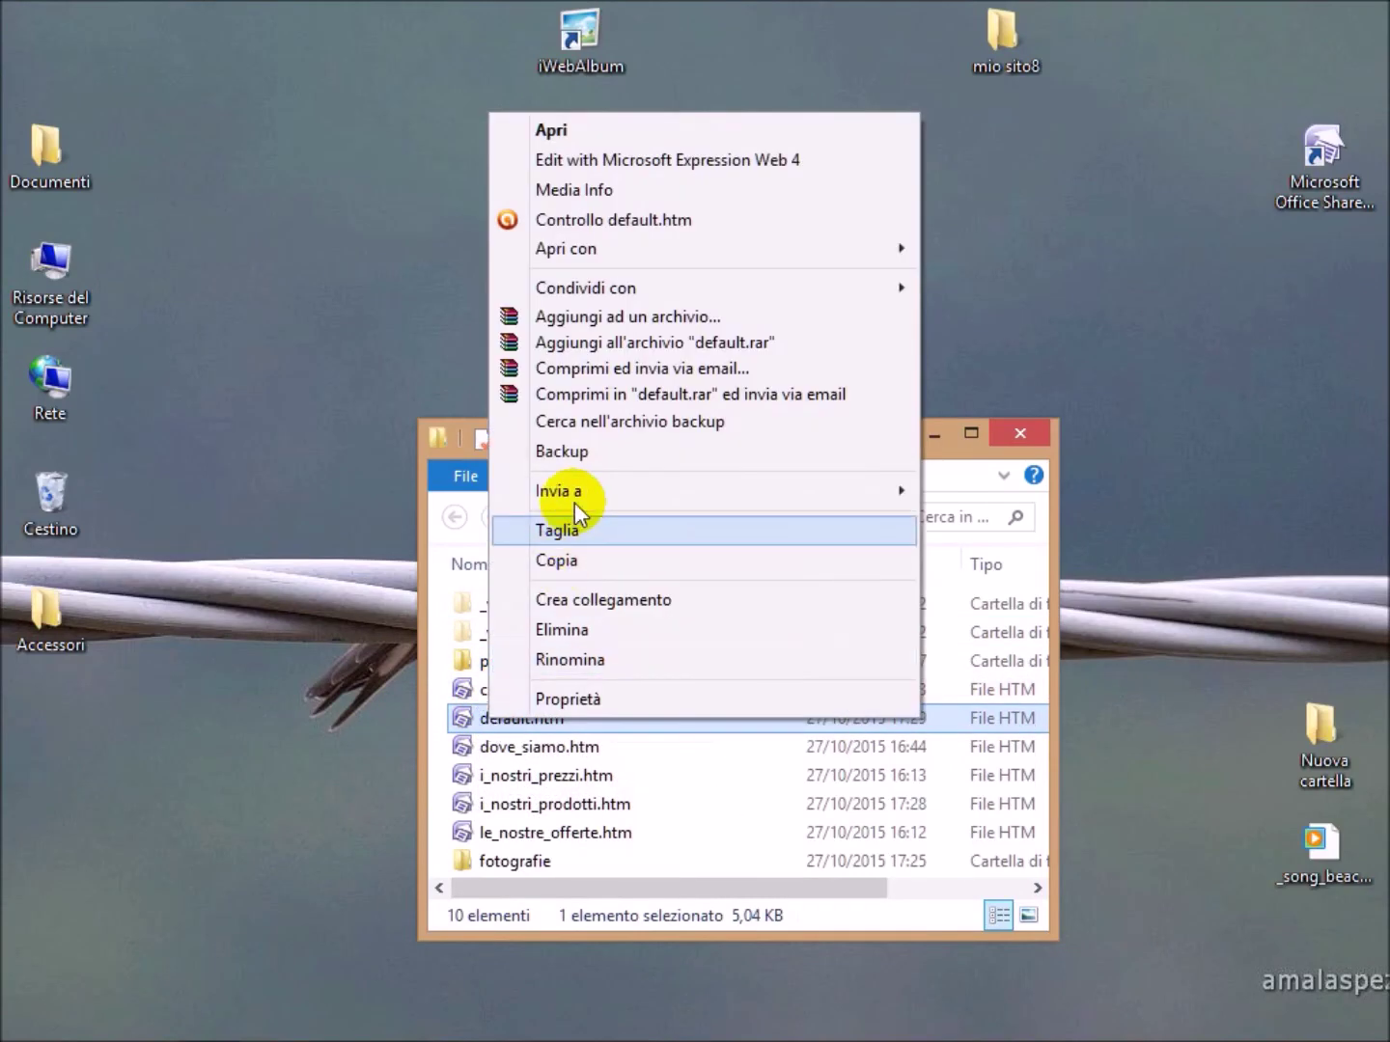
pyautogui.moveTo(672, 254)
pyautogui.click(1013, 279)
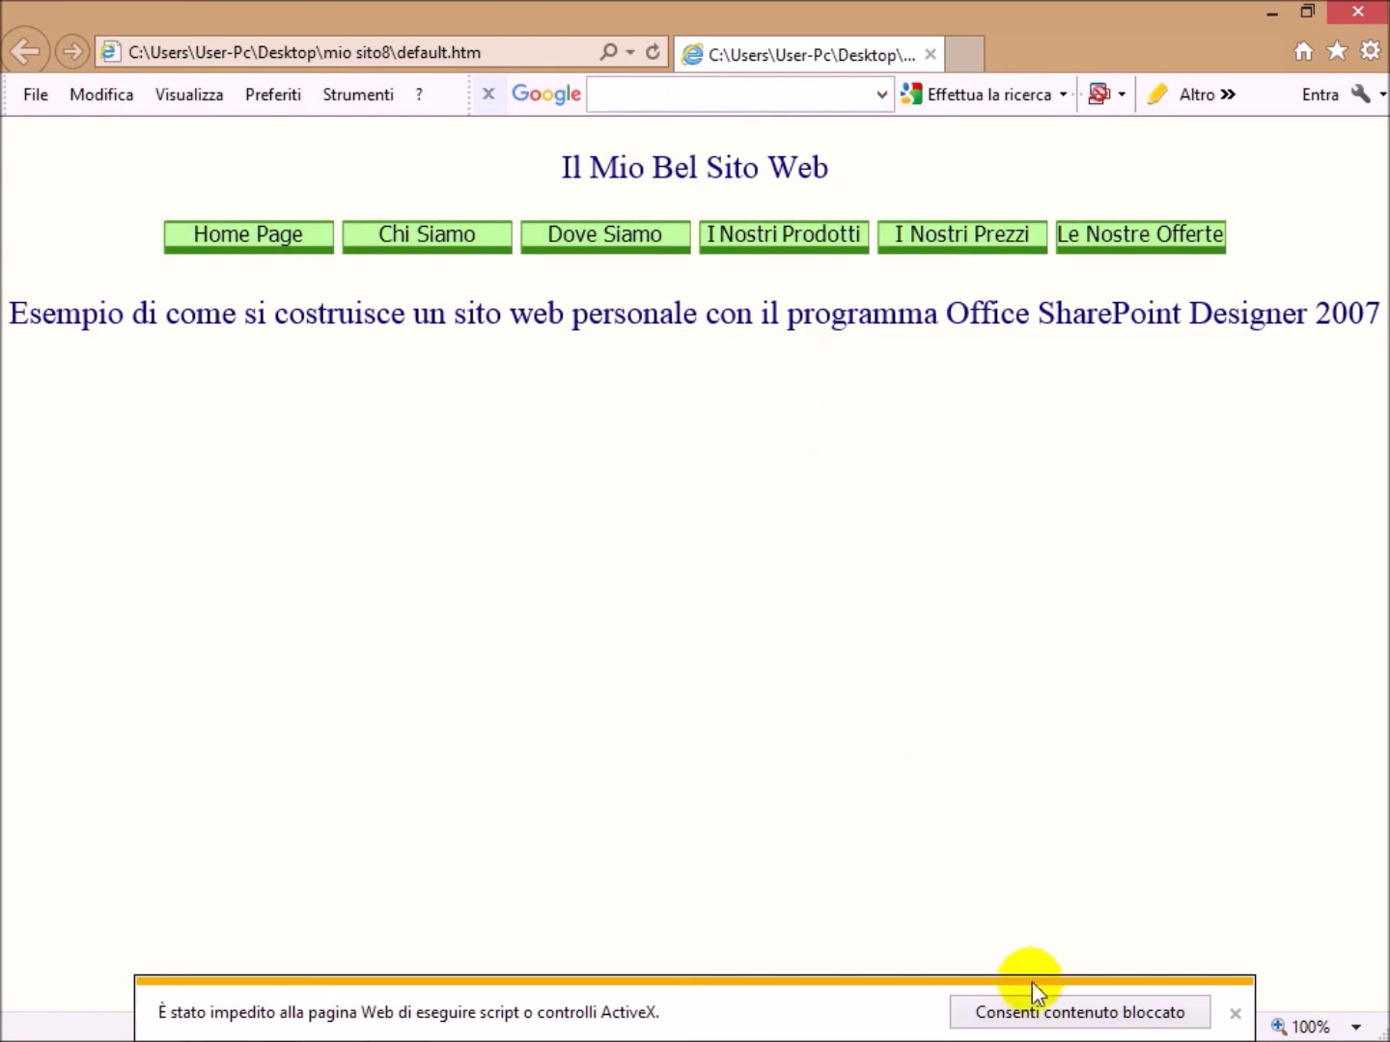
pyautogui.click(1038, 1009)
# - Test the navigation buttons from Chi Siamo through Le Nostre Offerte on the site's pages
pyautogui.click(425, 230)
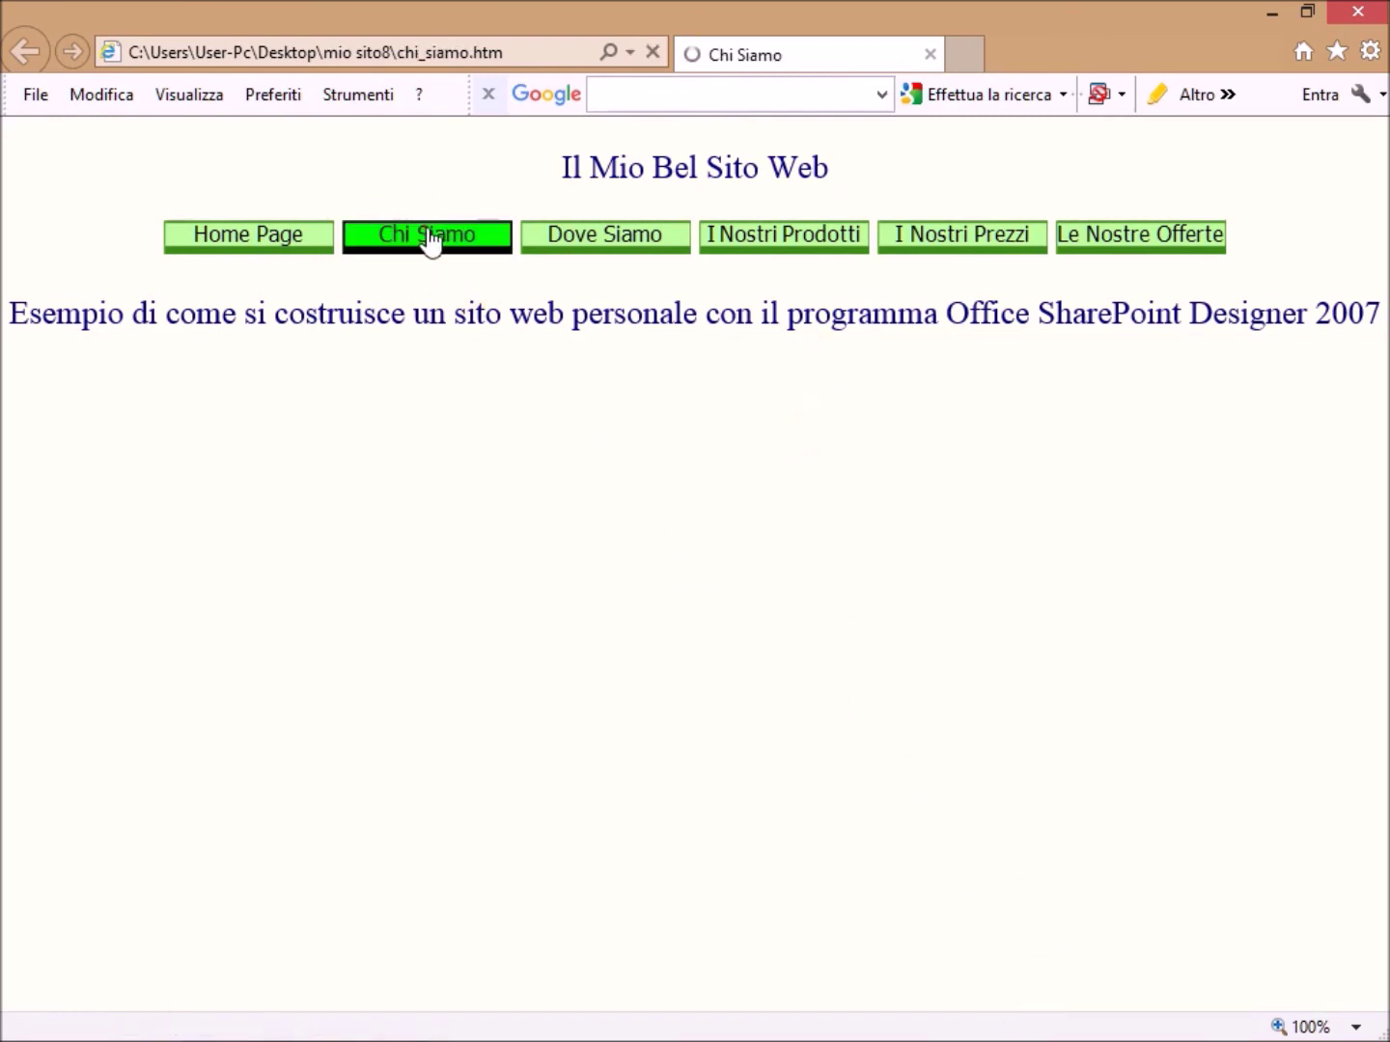
pyautogui.click(587, 231)
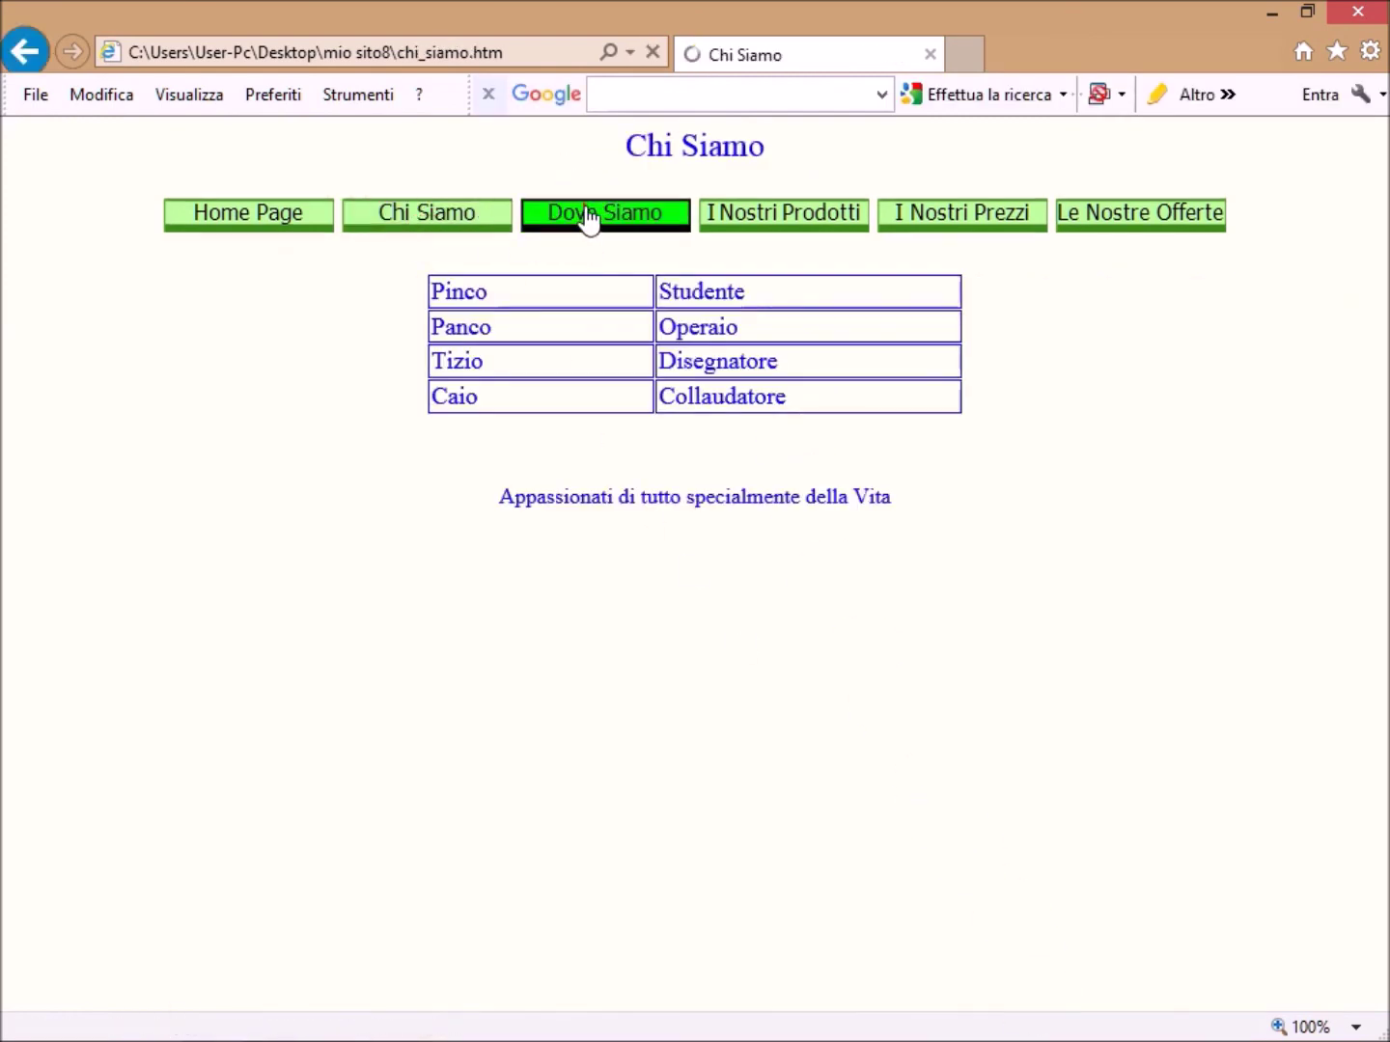
pyautogui.click(799, 224)
pyautogui.click(952, 216)
pyautogui.click(1108, 214)
# - Go to the I Nostri Prodotti page and open it for editing in SharePoint Designer
pyautogui.click(743, 221)
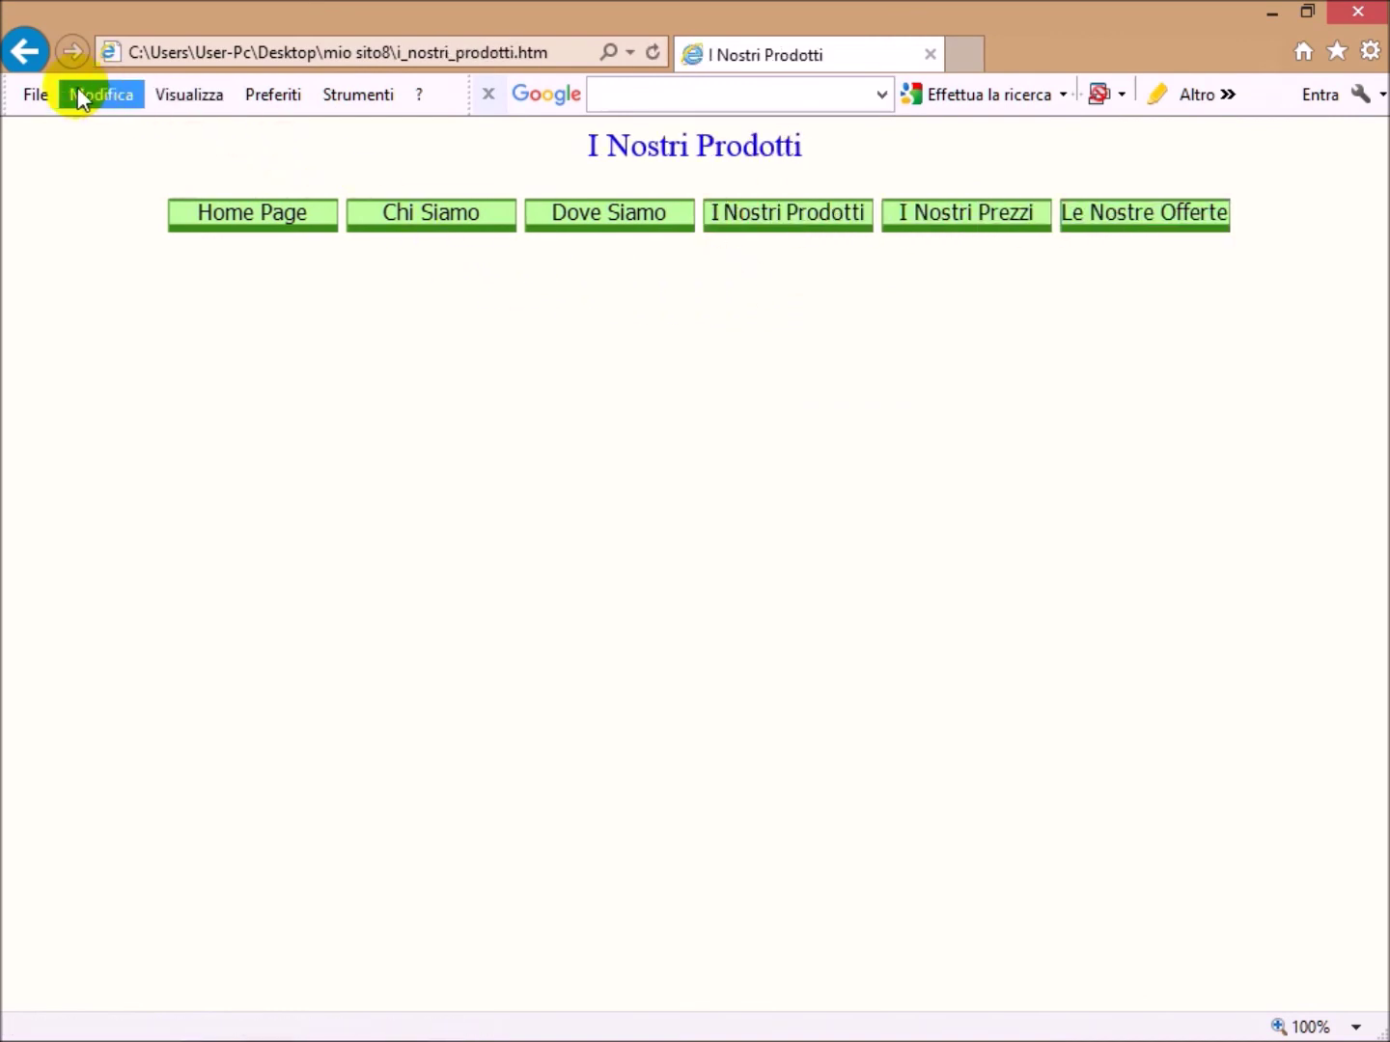
pyautogui.click(36, 97)
pyautogui.click(140, 308)
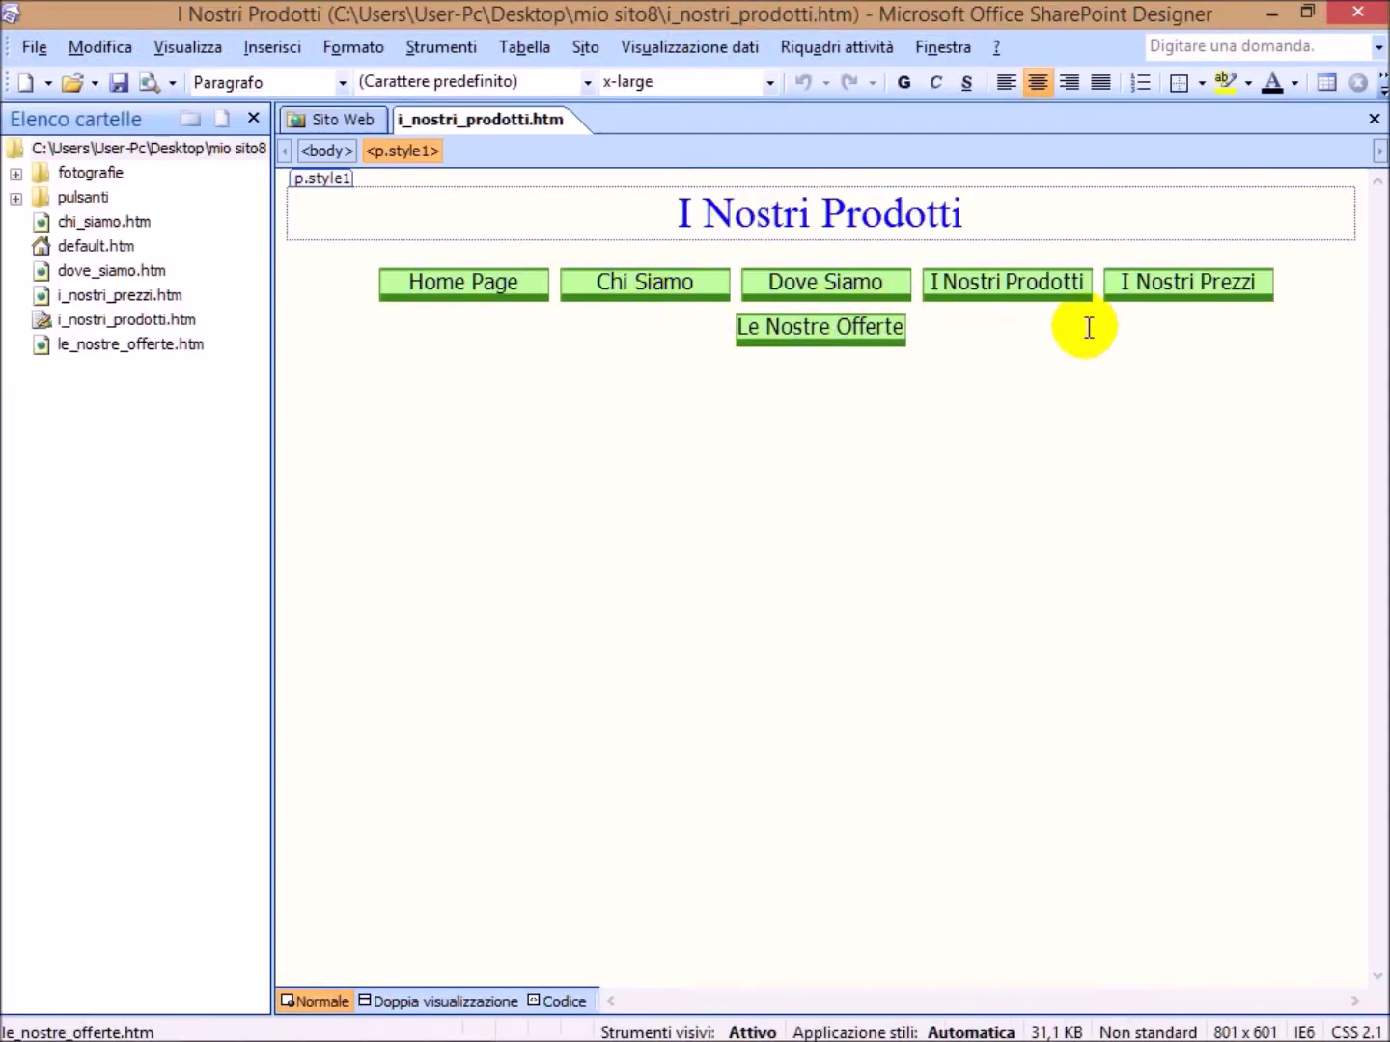
# - Add the line "Esempio di come si inserisce una raccolta foto, compreso un slideshow" in a new paragraph beneath the navigation buttons
pyautogui.click(988, 338)
pyautogui.press('Return')
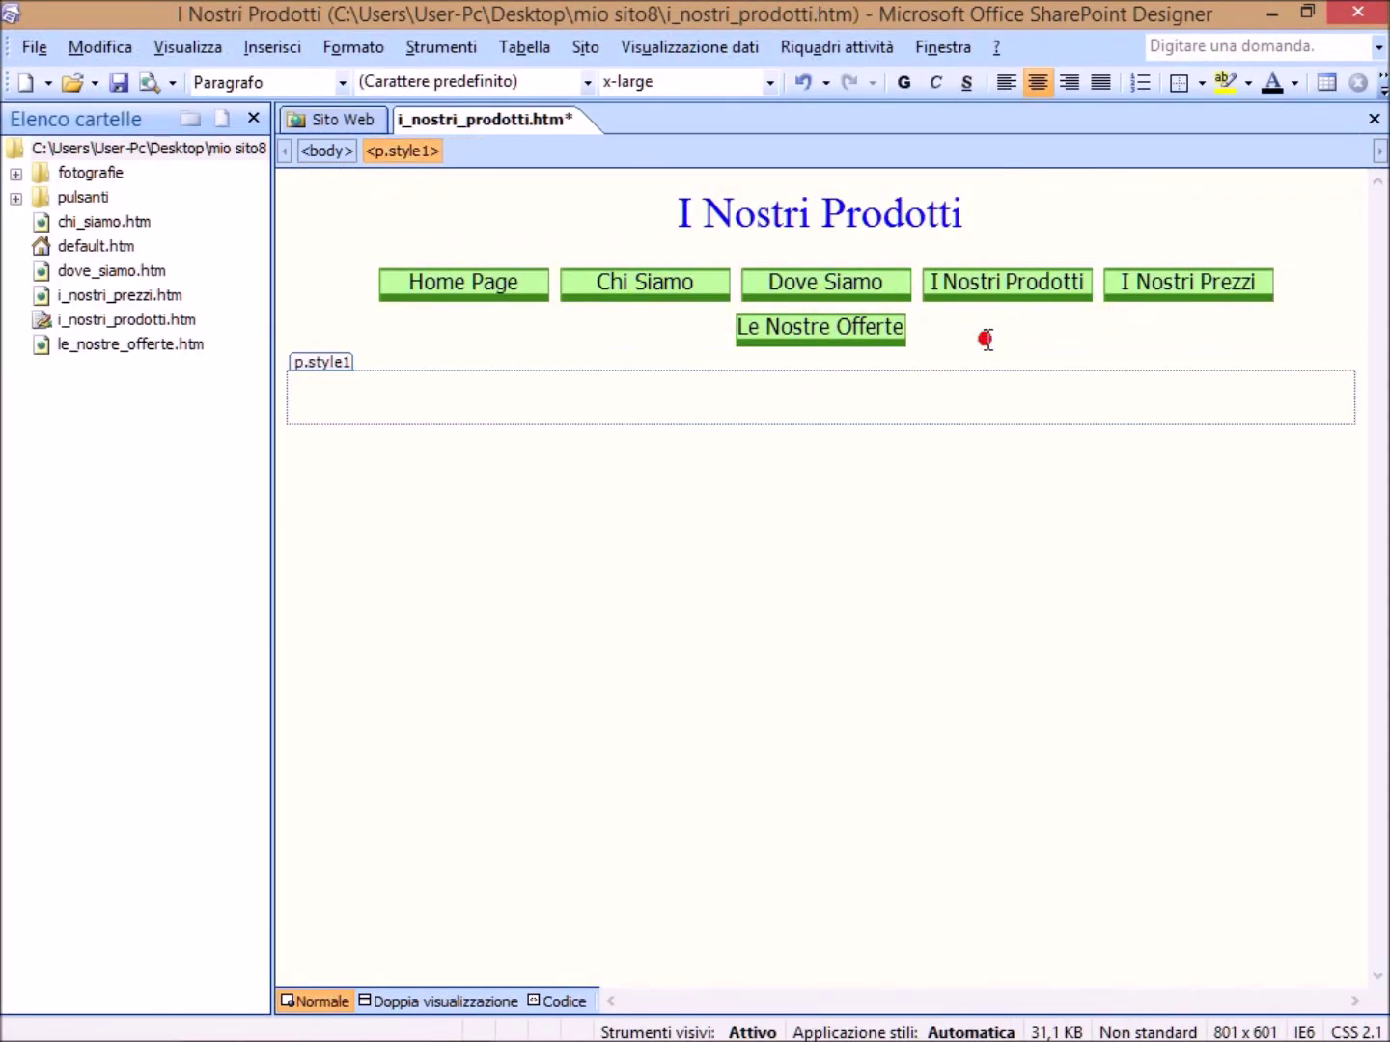
pyautogui.write('Esempio di come')
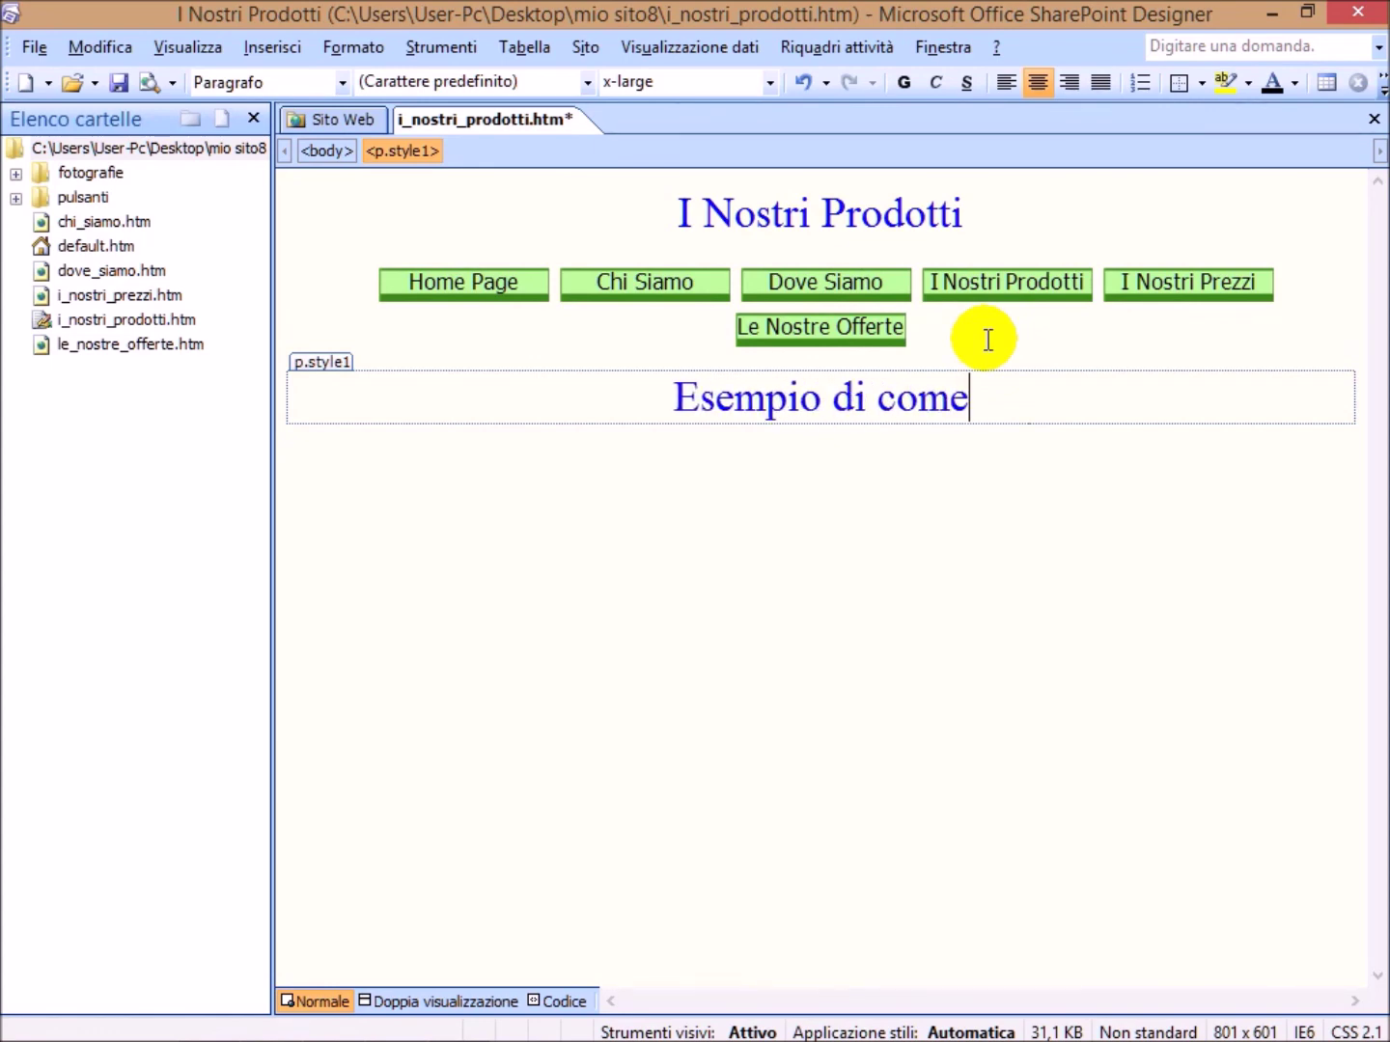
pyautogui.write(' si inse')
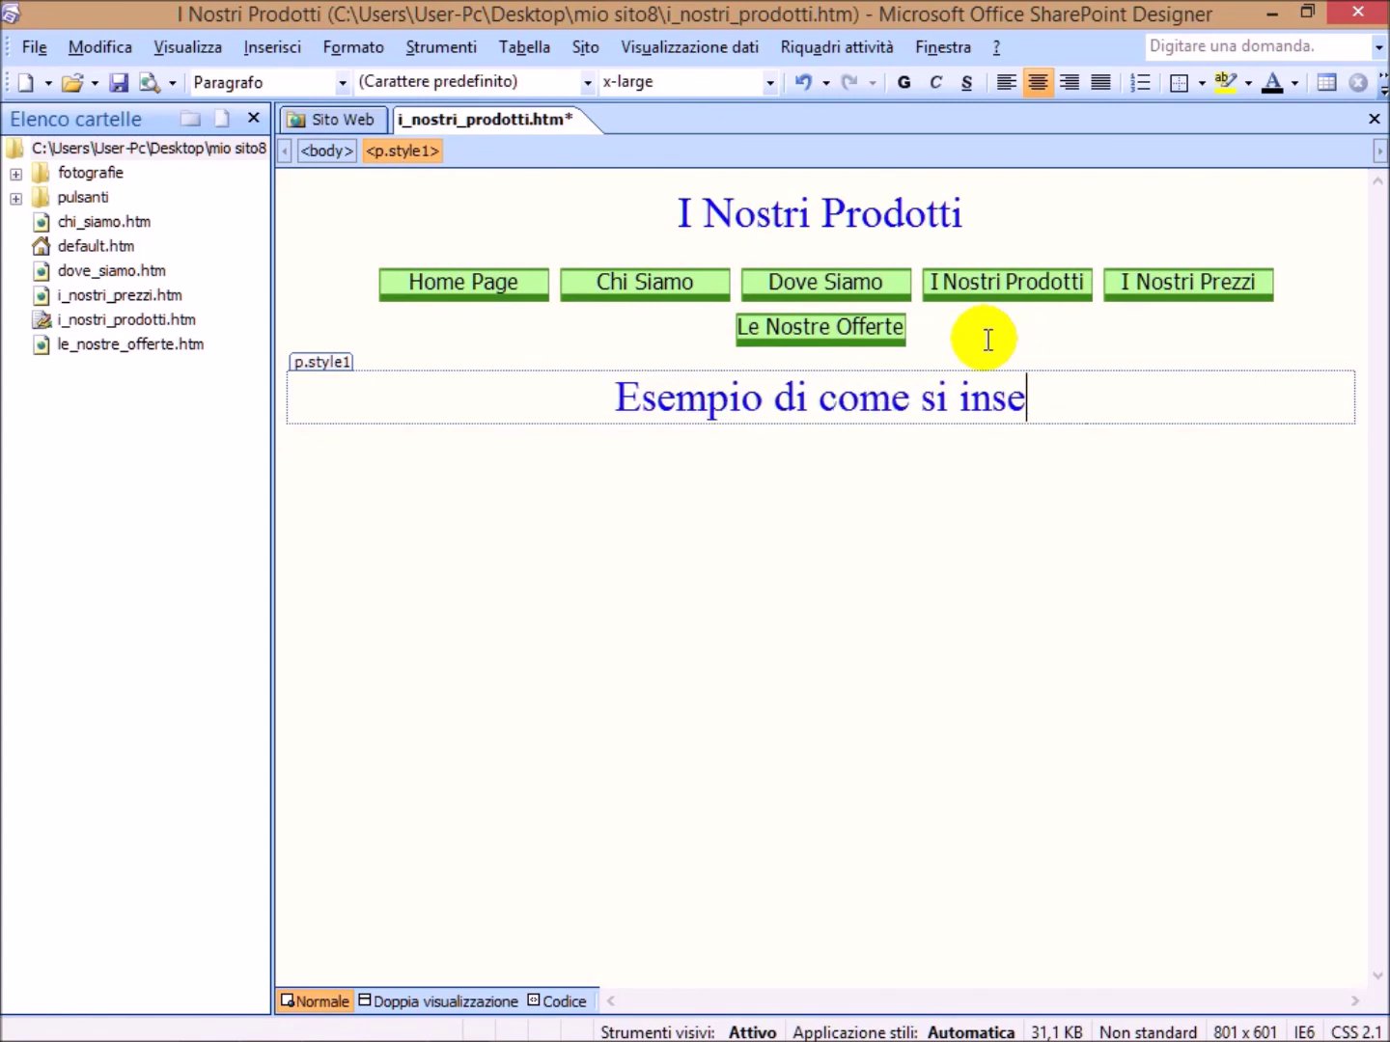
pyautogui.write('risce u')
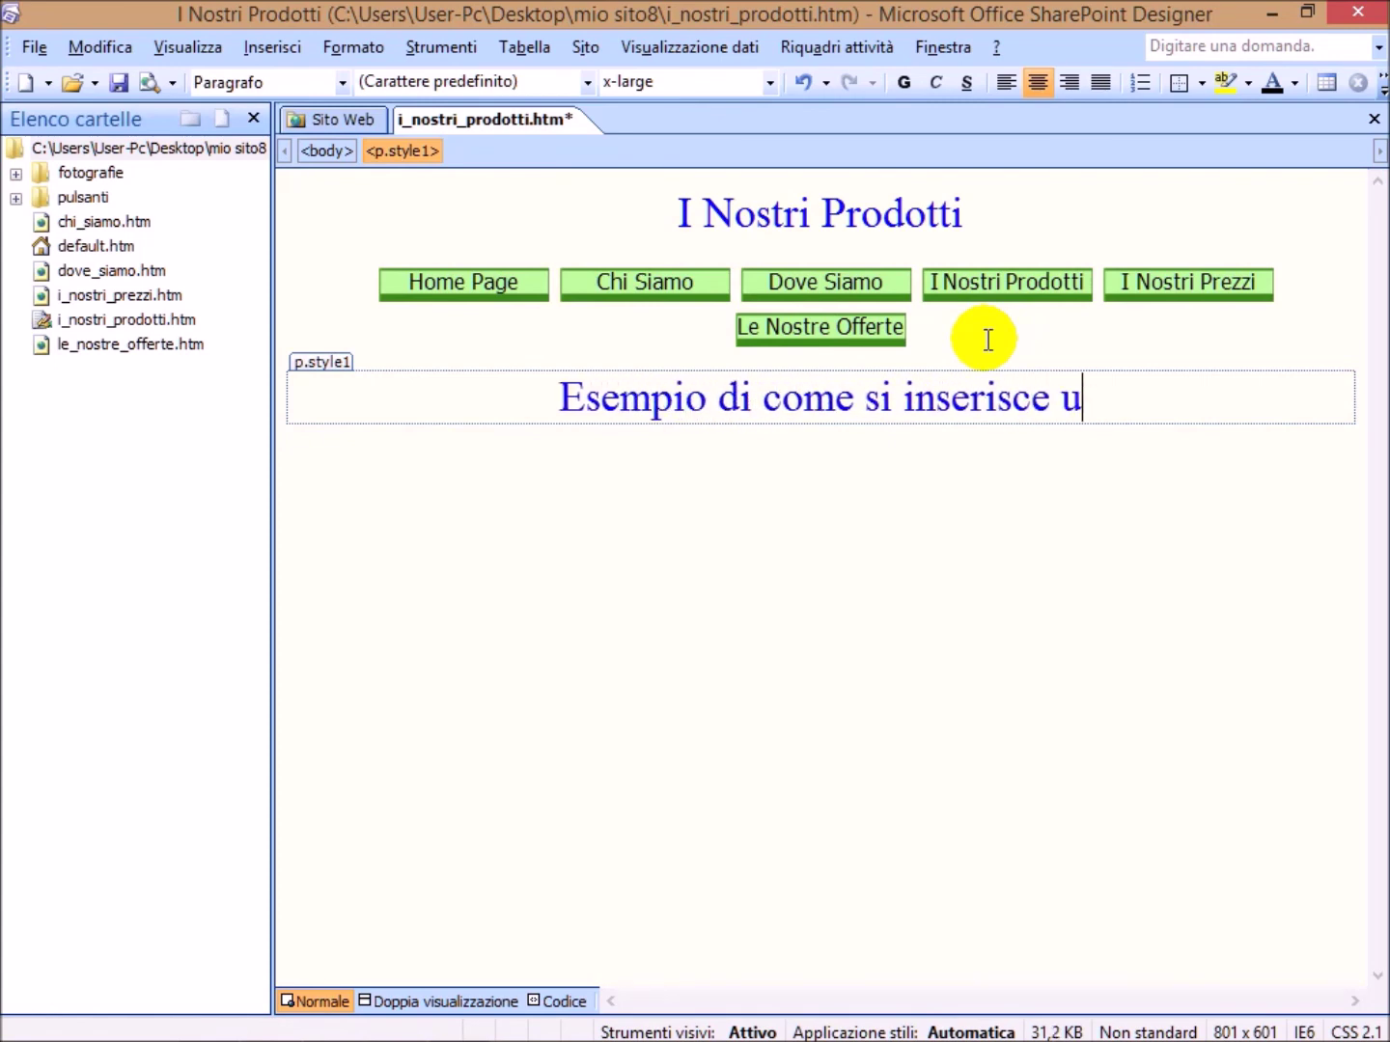
pyautogui.write('na racco')
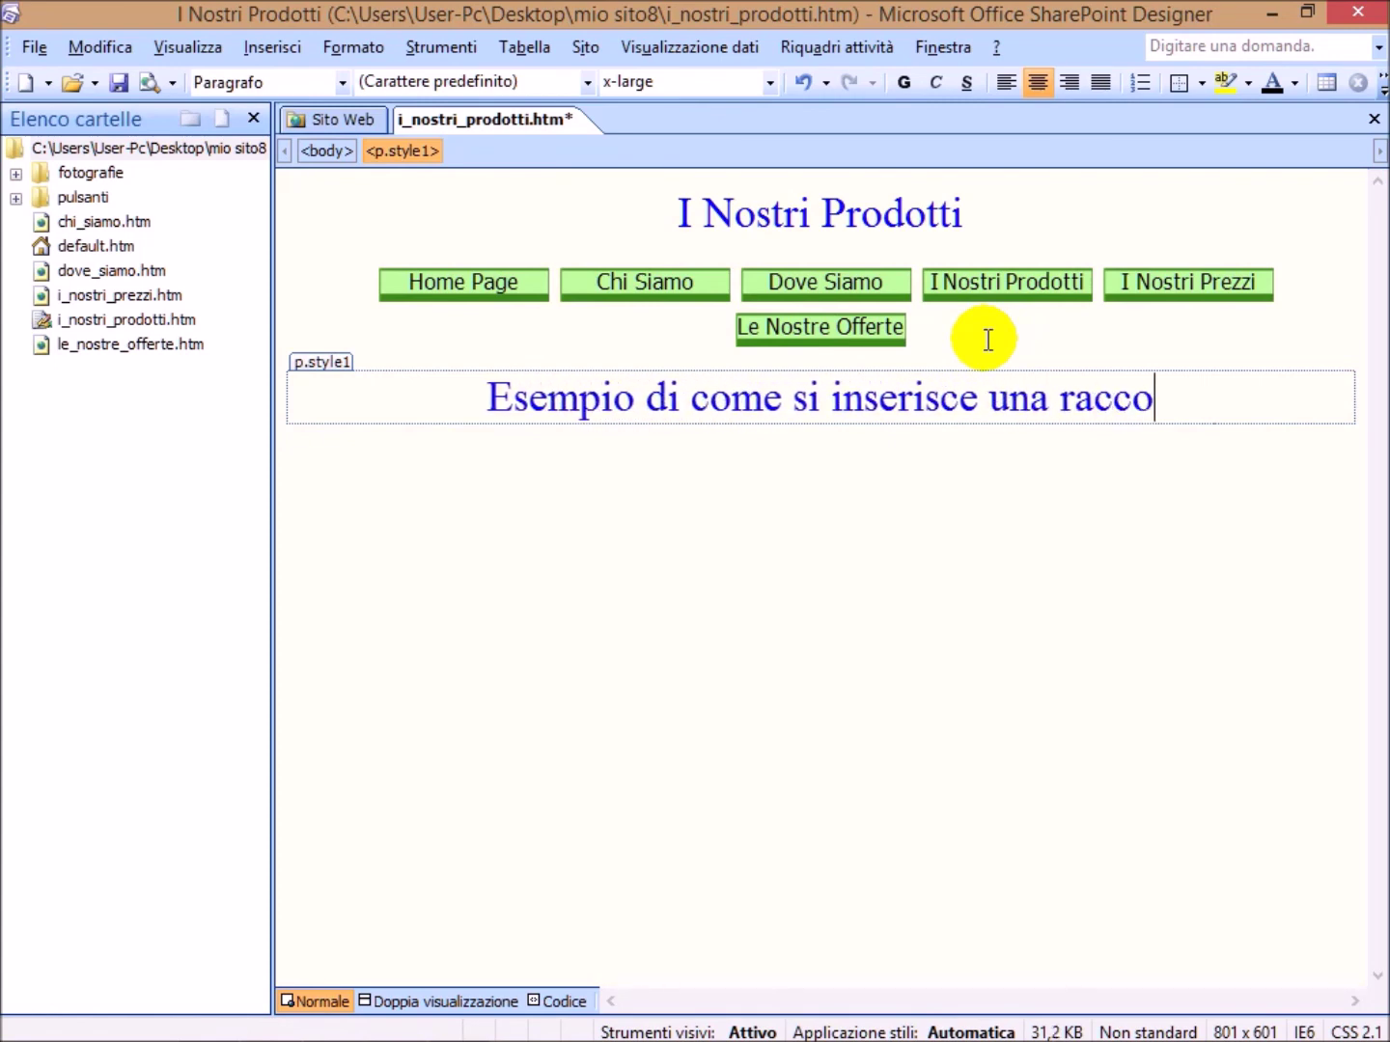
pyautogui.write('lta fo')
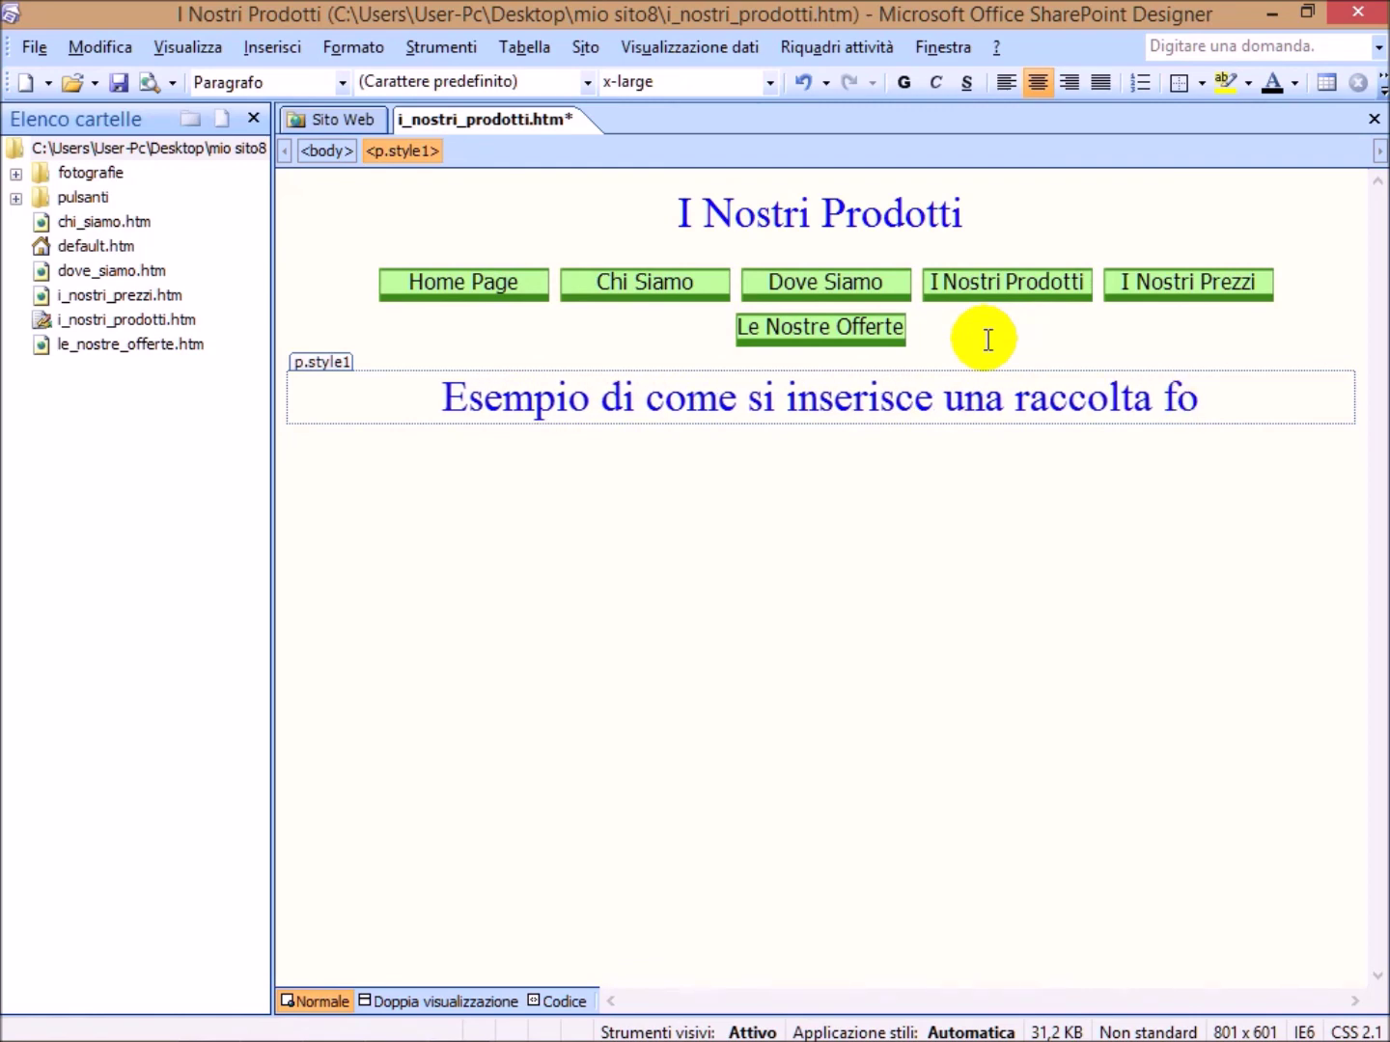
pyautogui.write('to, ')
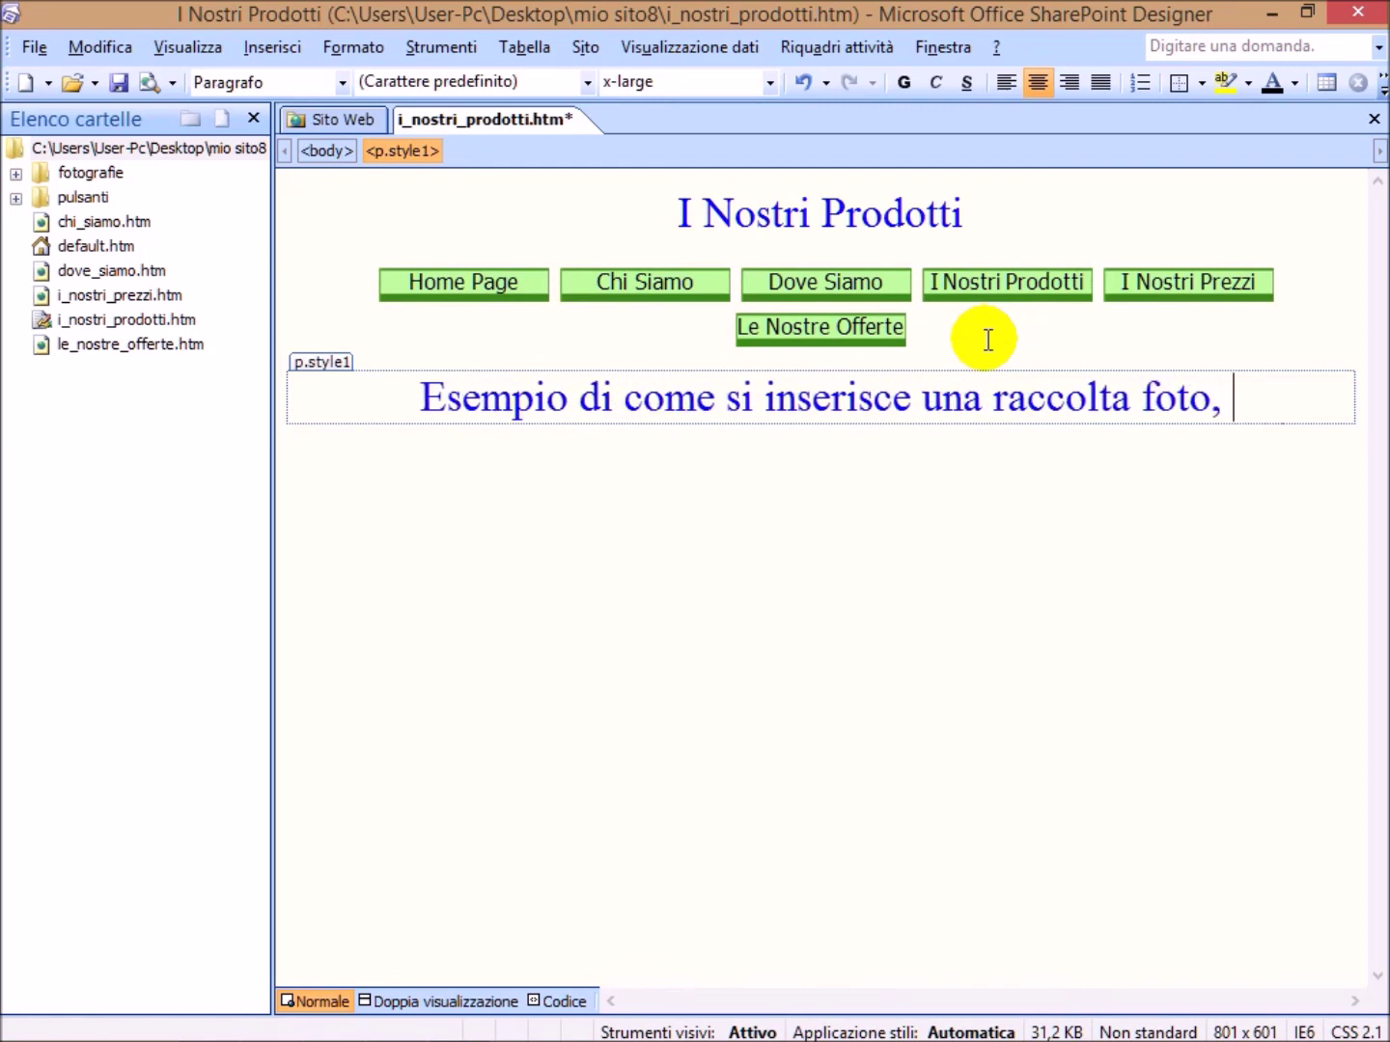
pyautogui.write('compre')
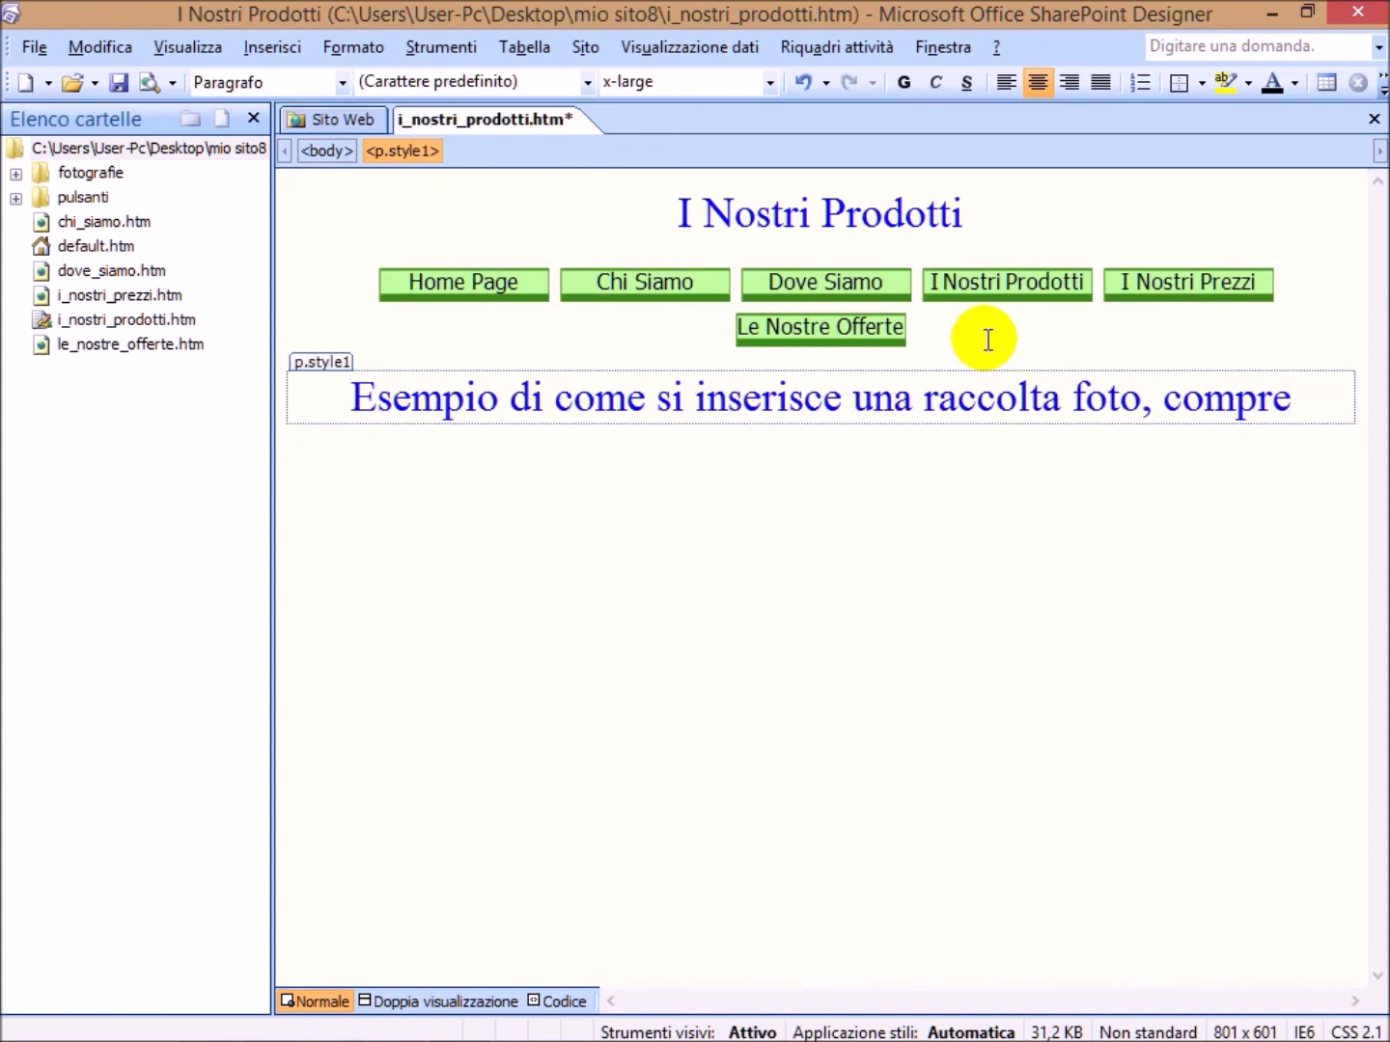
pyautogui.write('so un')
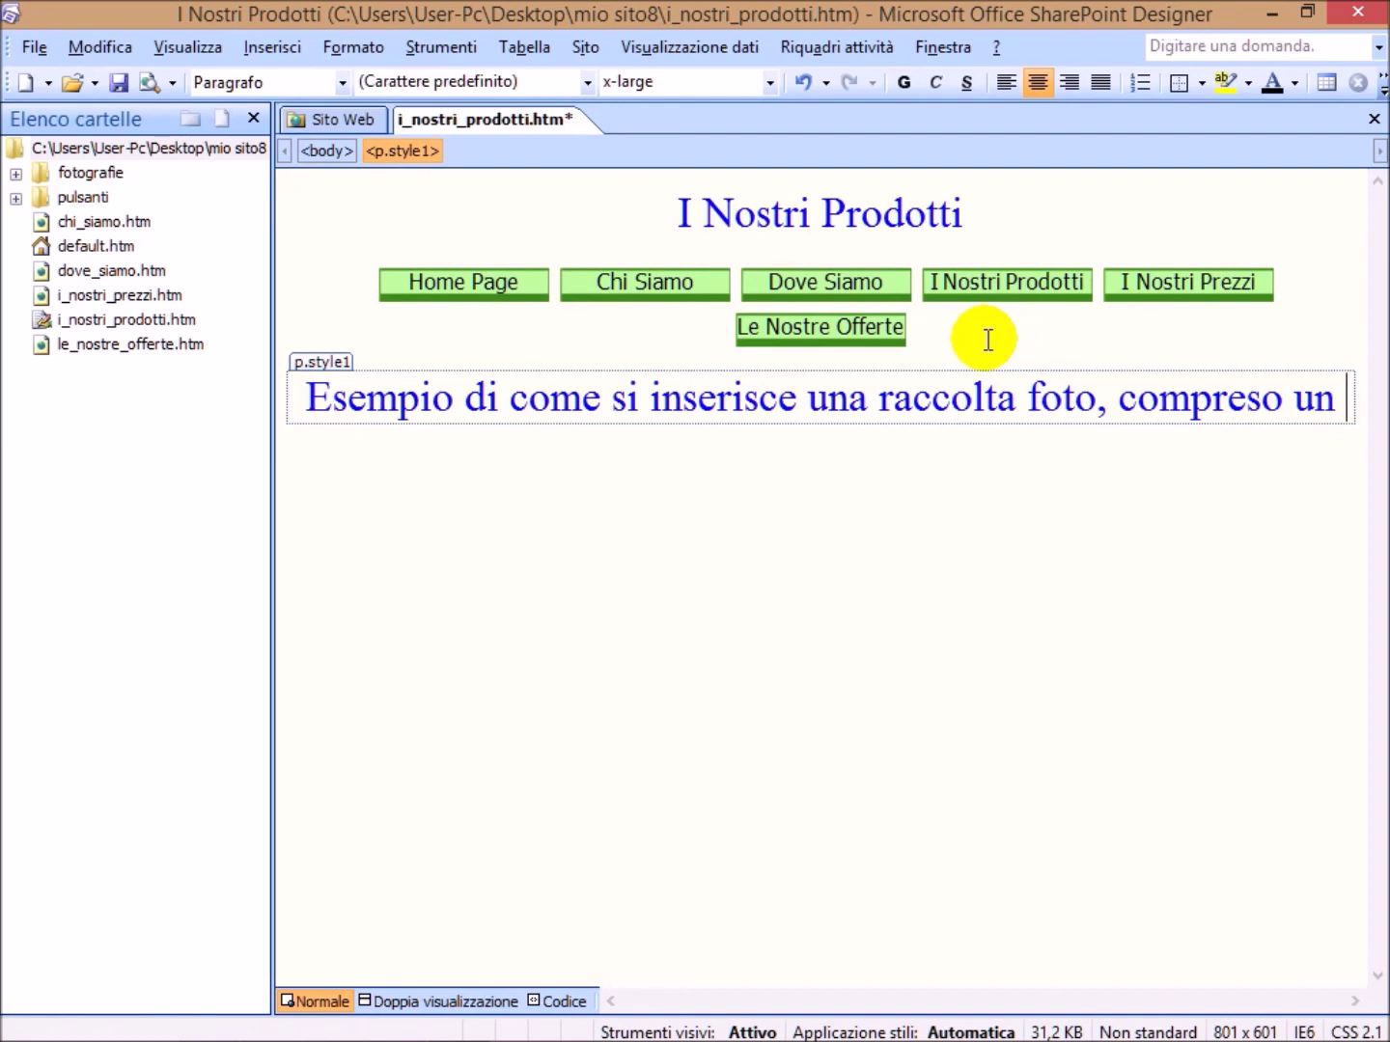
pyautogui.write('slideshow')
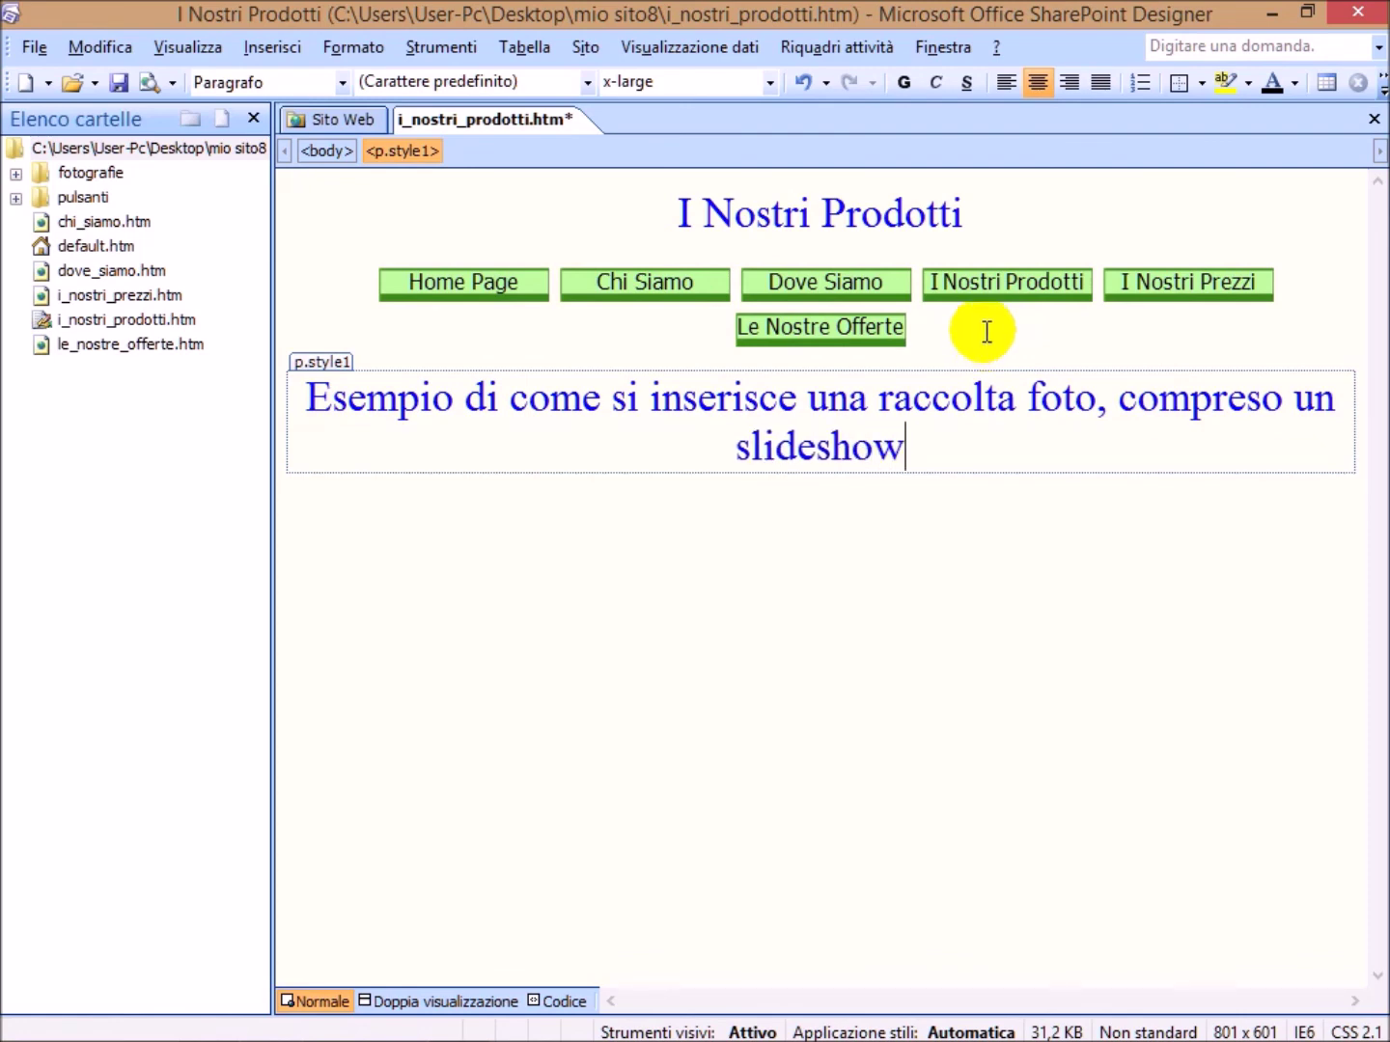
# - Correct "un" to "uno" before "slideshow" and insert "con un programma esterno" after "raccolta foto" in the new line
pyautogui.click(1329, 397)
pyautogui.write('o')
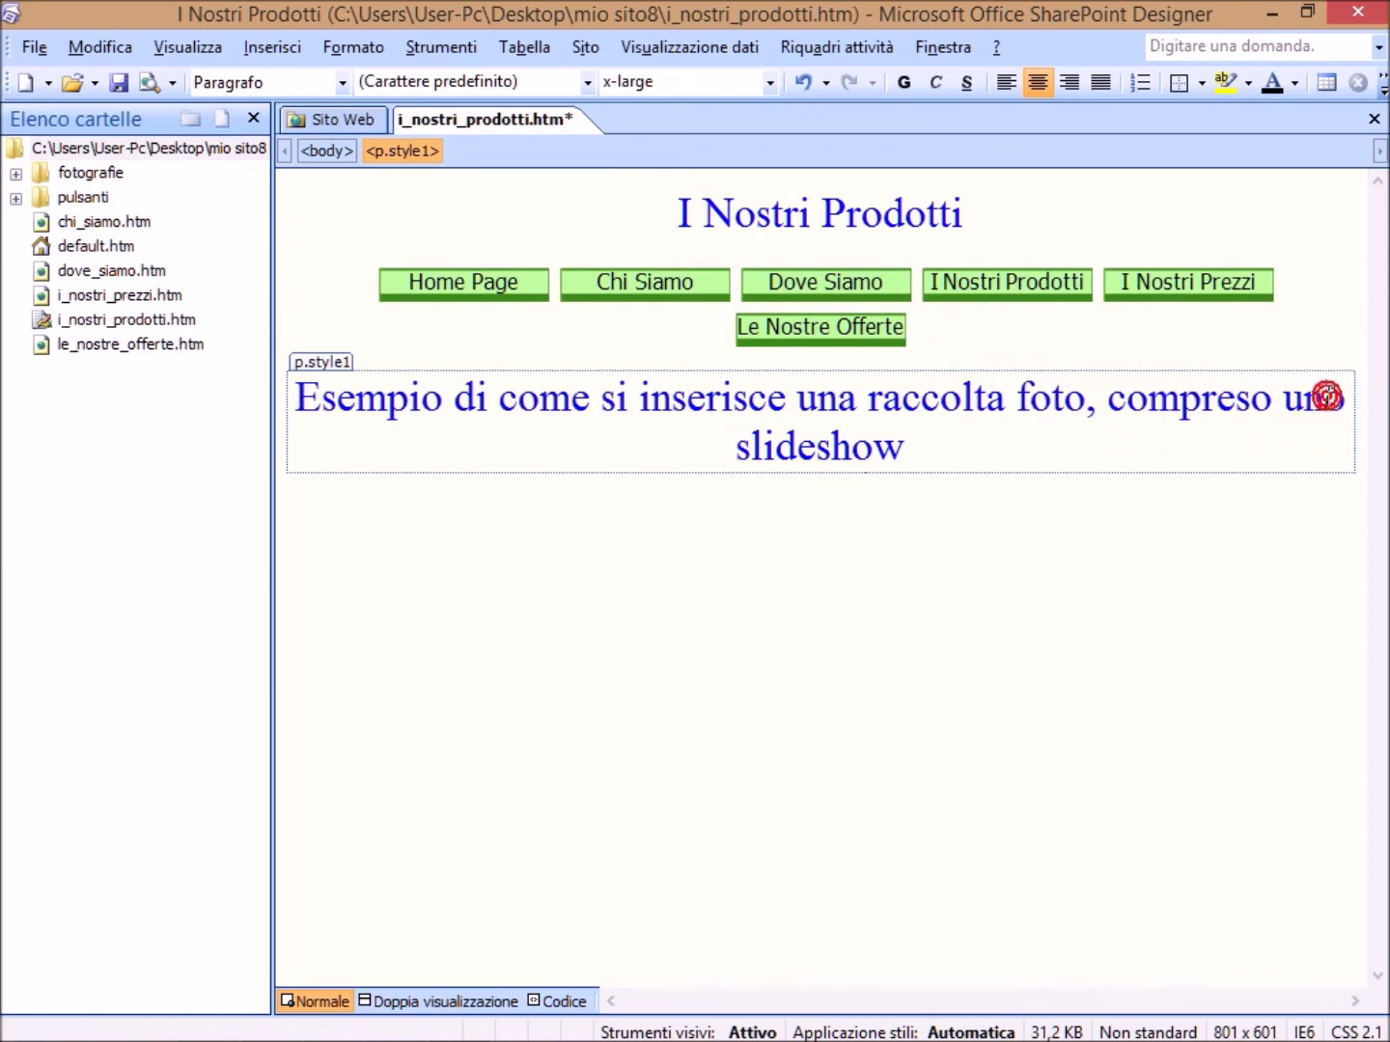
pyautogui.click(1082, 404)
pyautogui.write('con u')
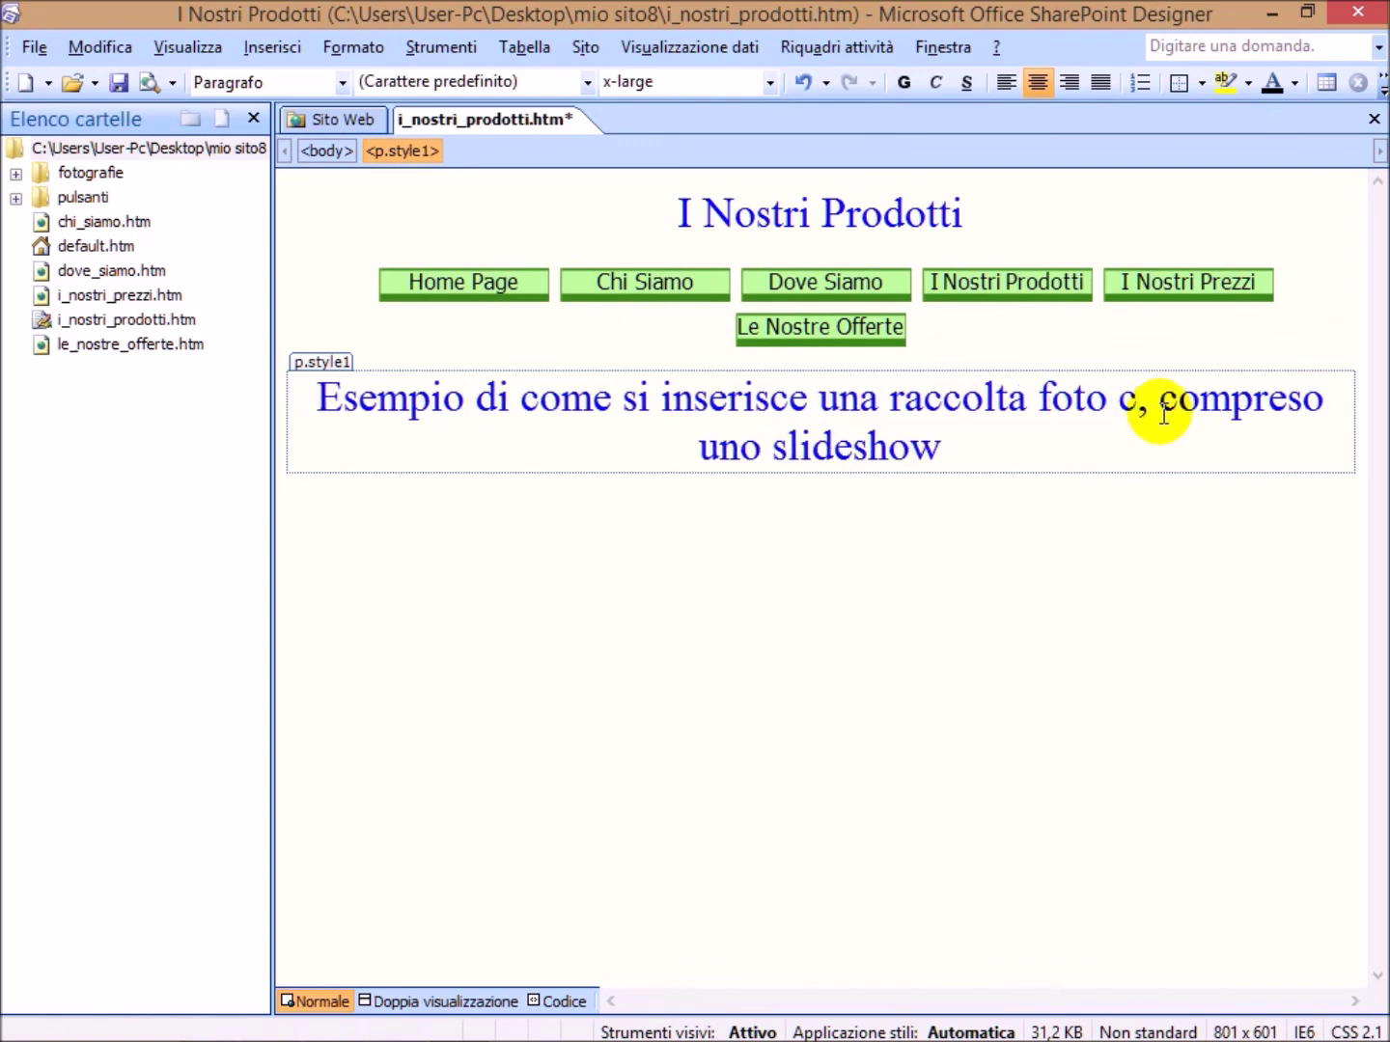
pyautogui.write('n progr')
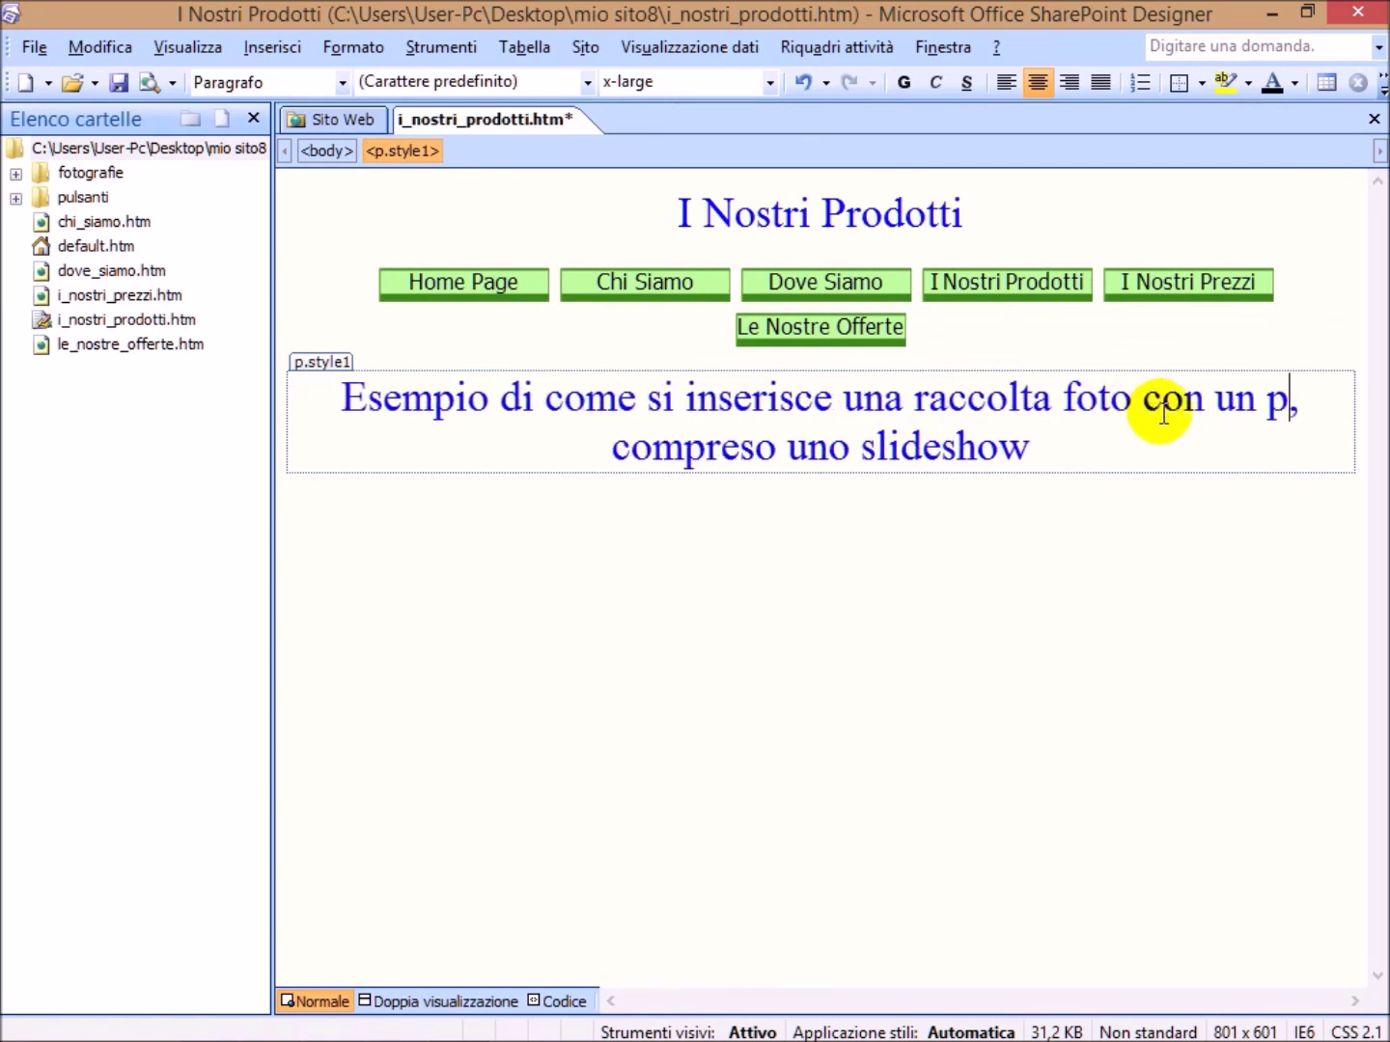
pyautogui.write('amma est')
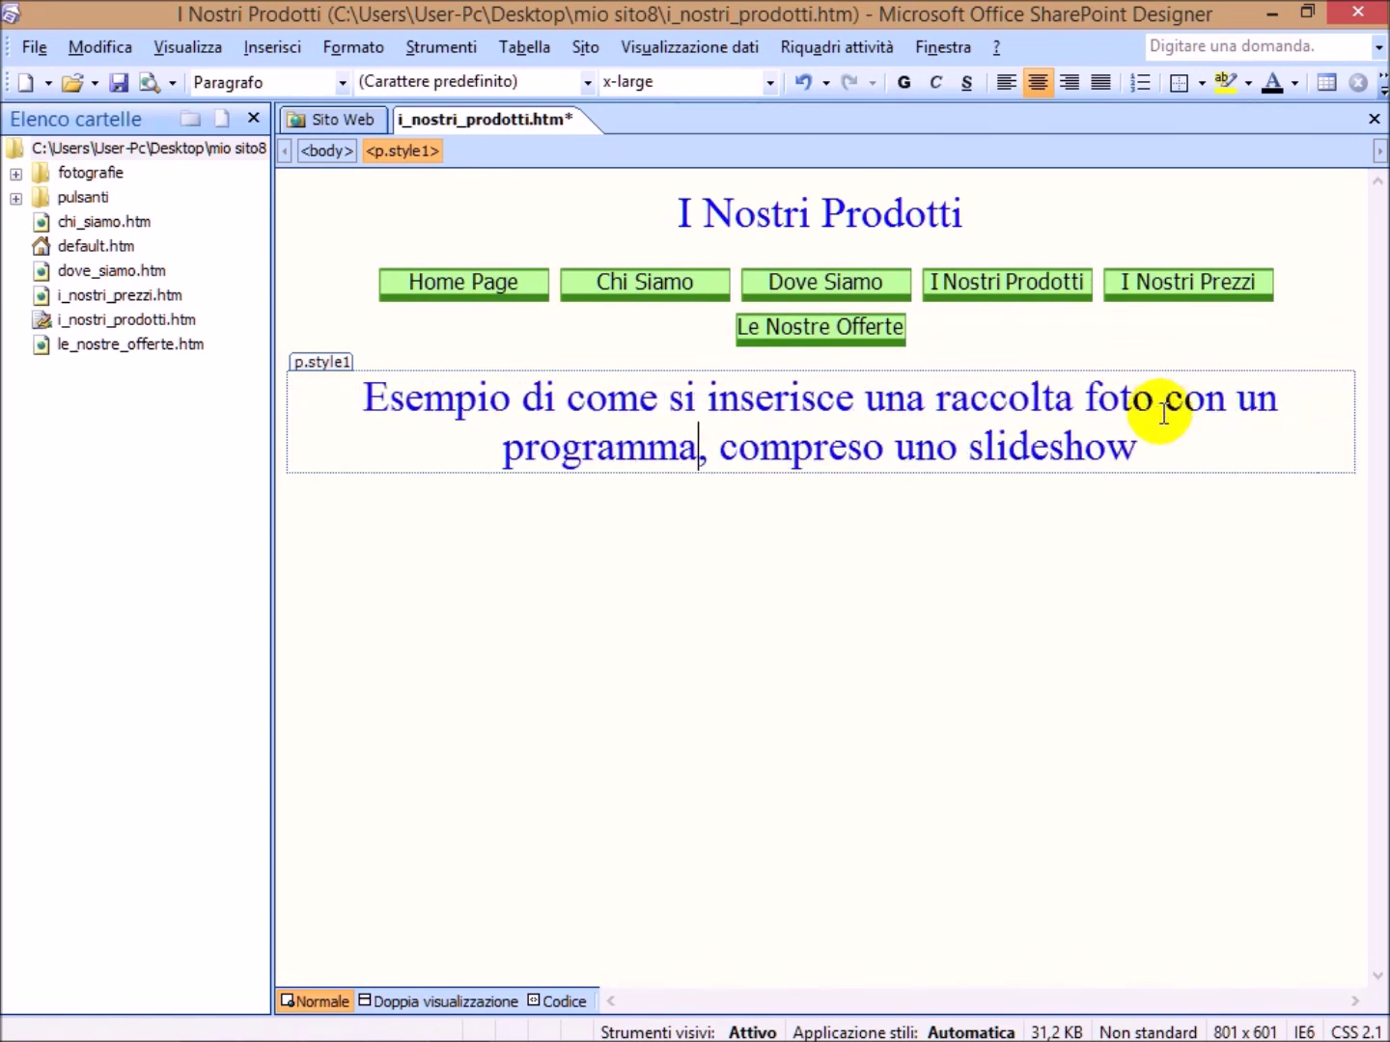
pyautogui.write('erno')
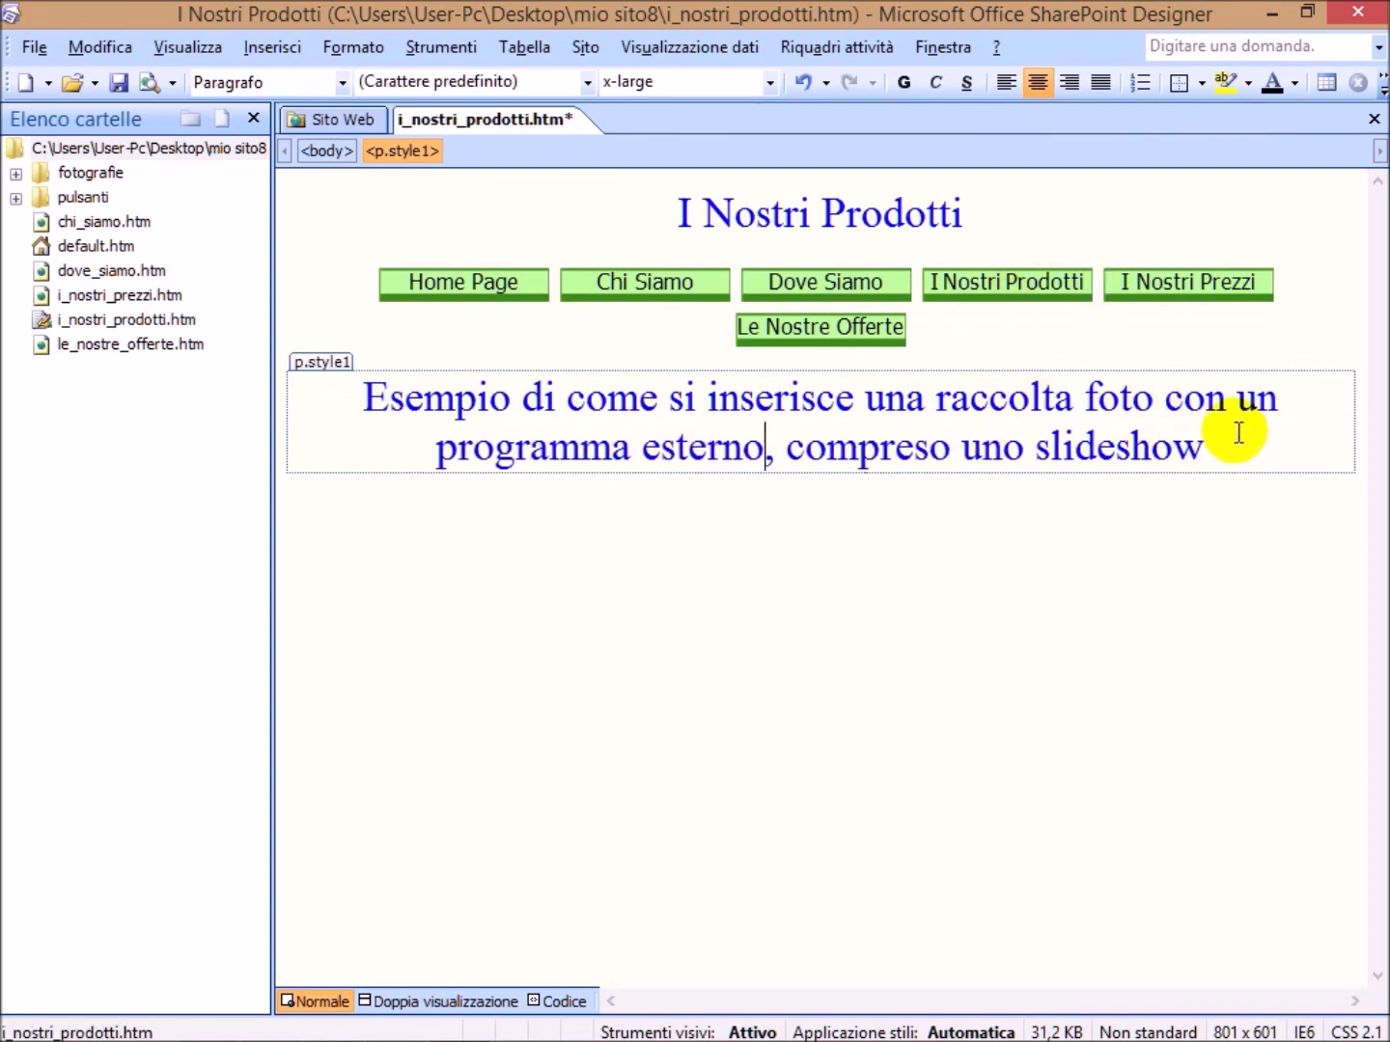
# - Set the whole new sentence to the large (18 pt) font size and save the page
pyautogui.moveTo(1213, 459); pyautogui.dragTo(341, 418)
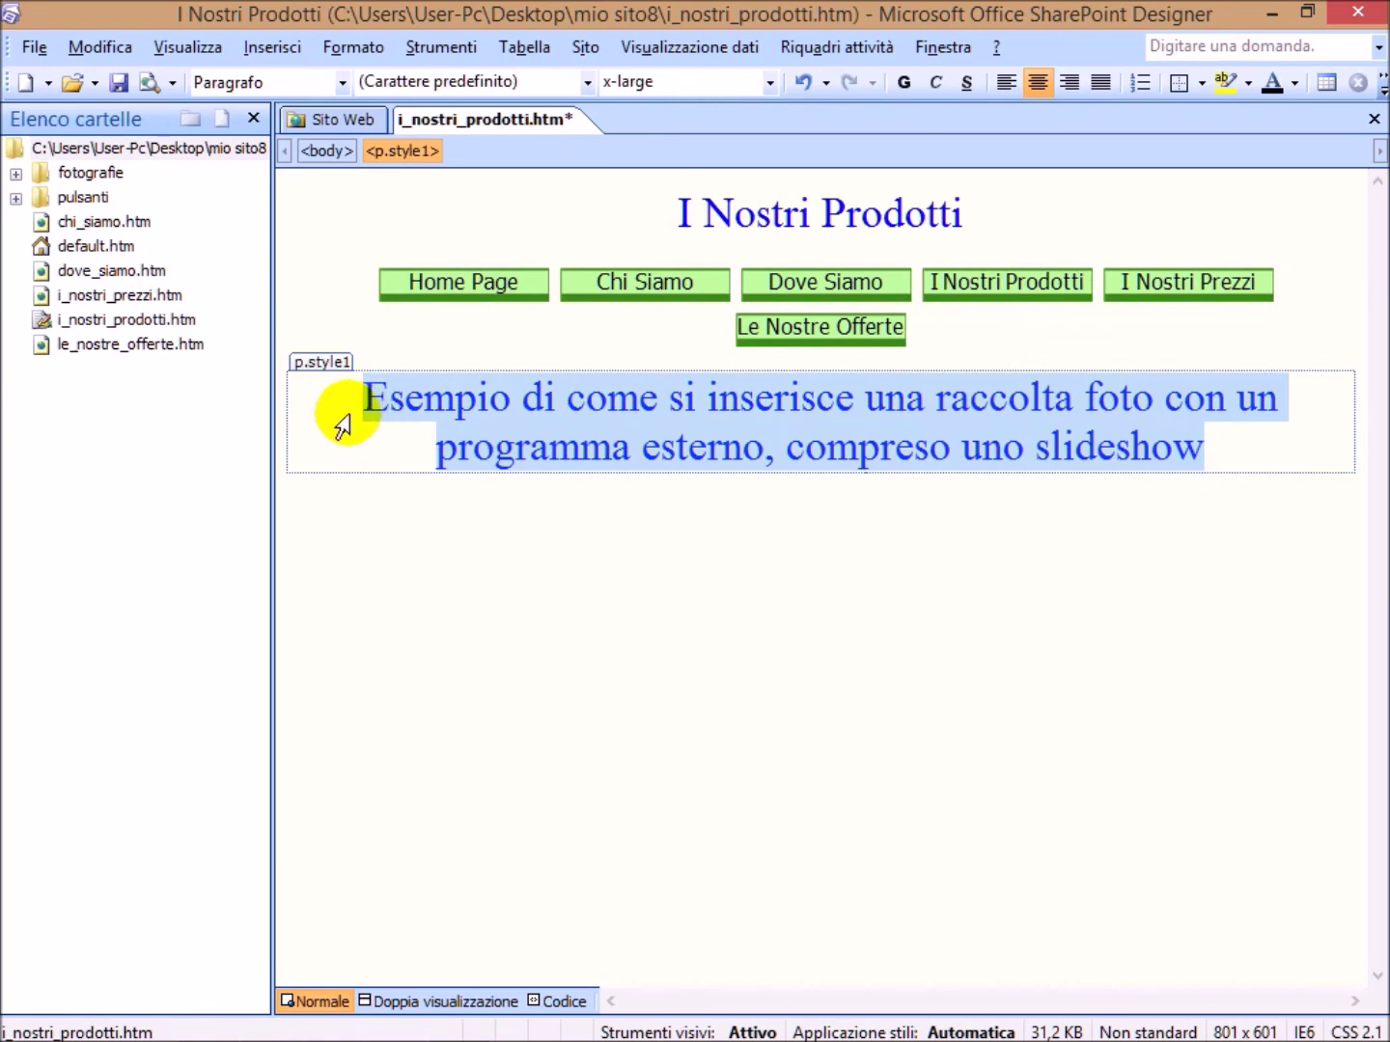
pyautogui.click(769, 83)
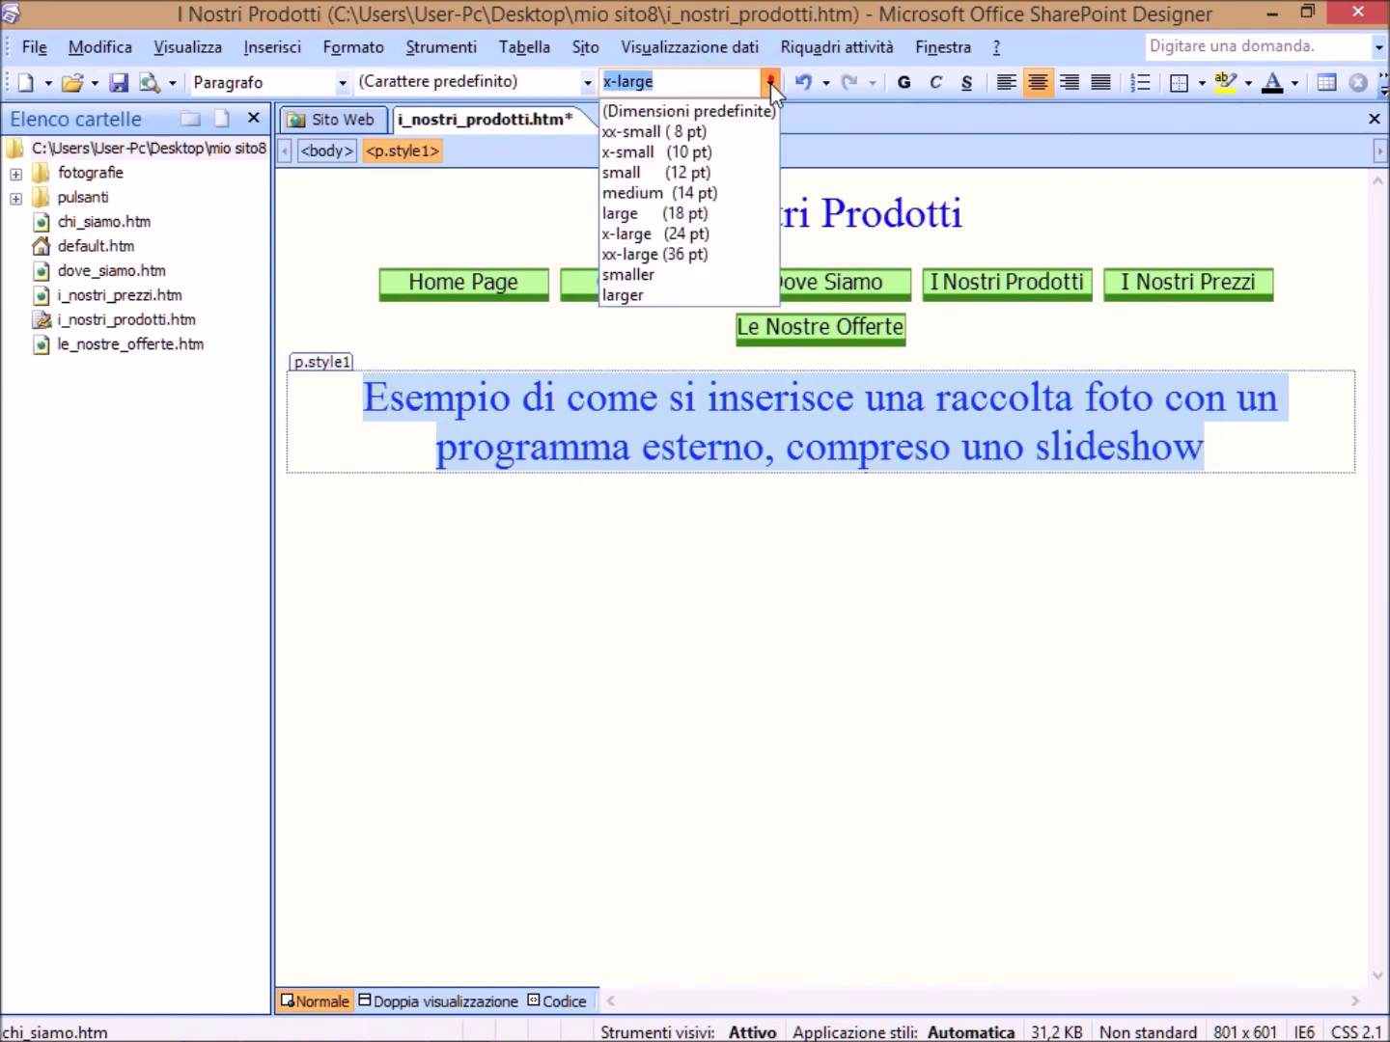
pyautogui.click(705, 213)
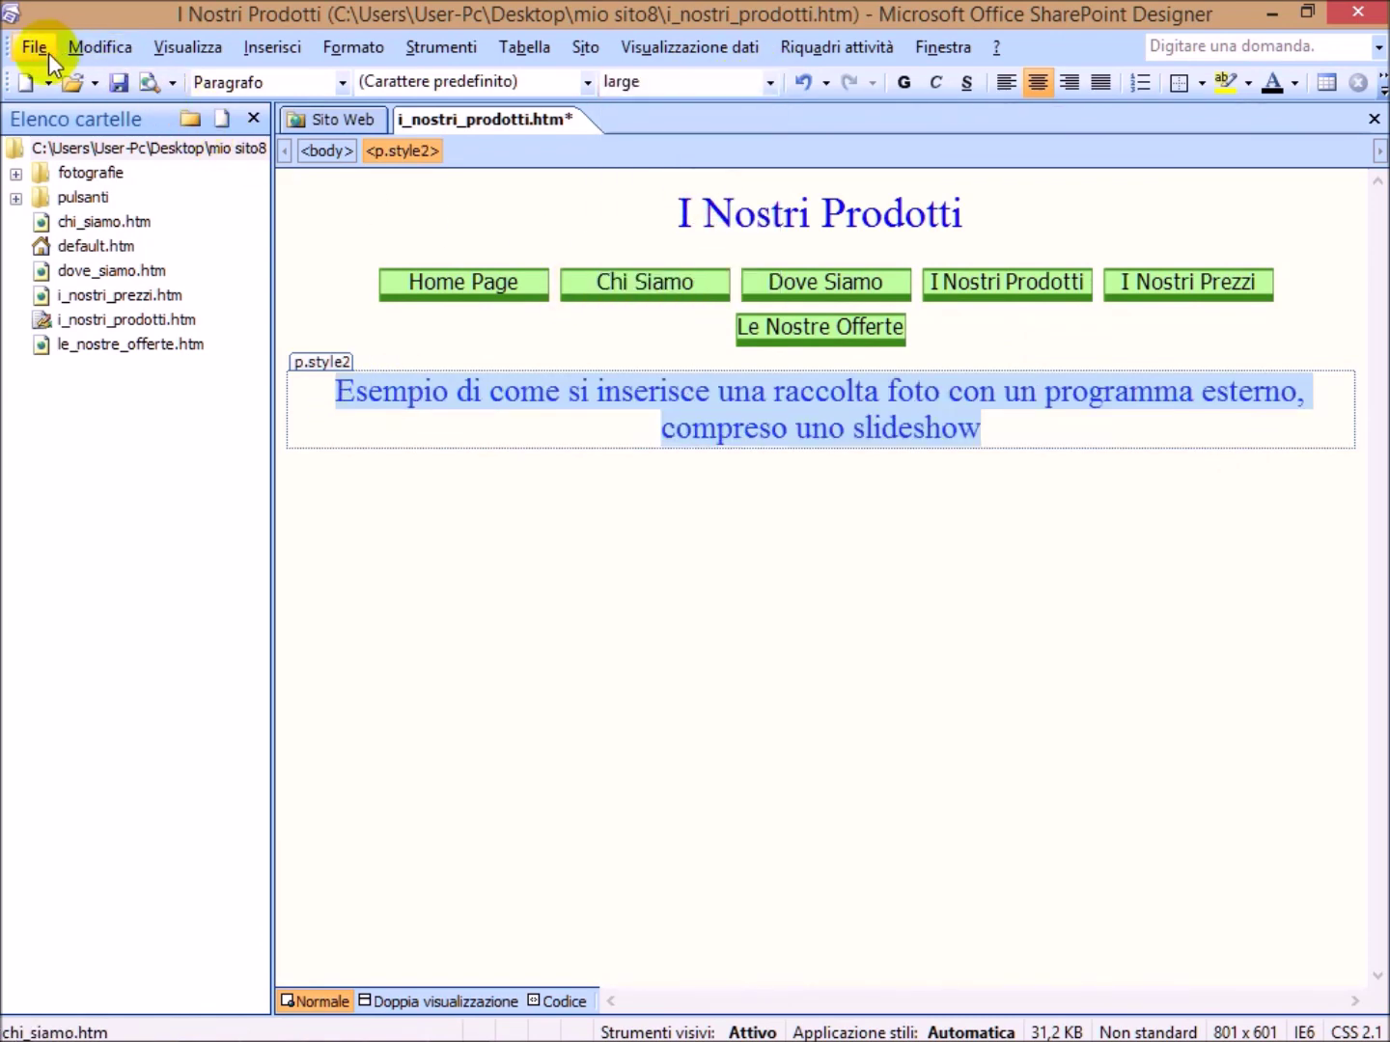
pyautogui.click(48, 54)
pyautogui.click(77, 244)
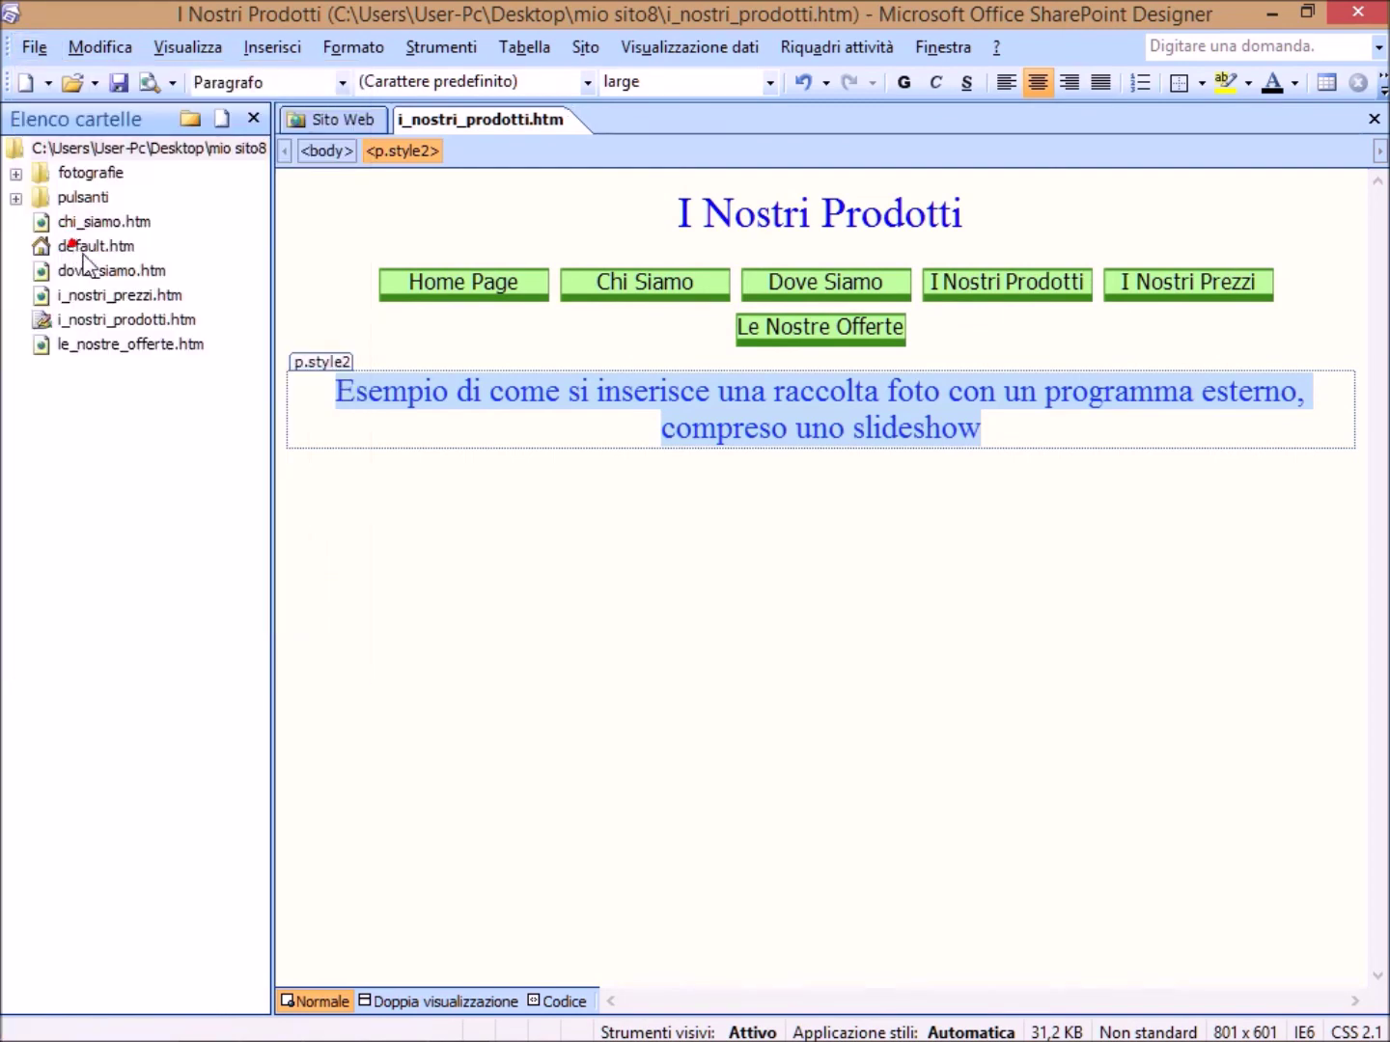
# - Close SharePoint Designer, the browser and the mio sito8 folder window to return to the desktop
pyautogui.click(1366, 14)
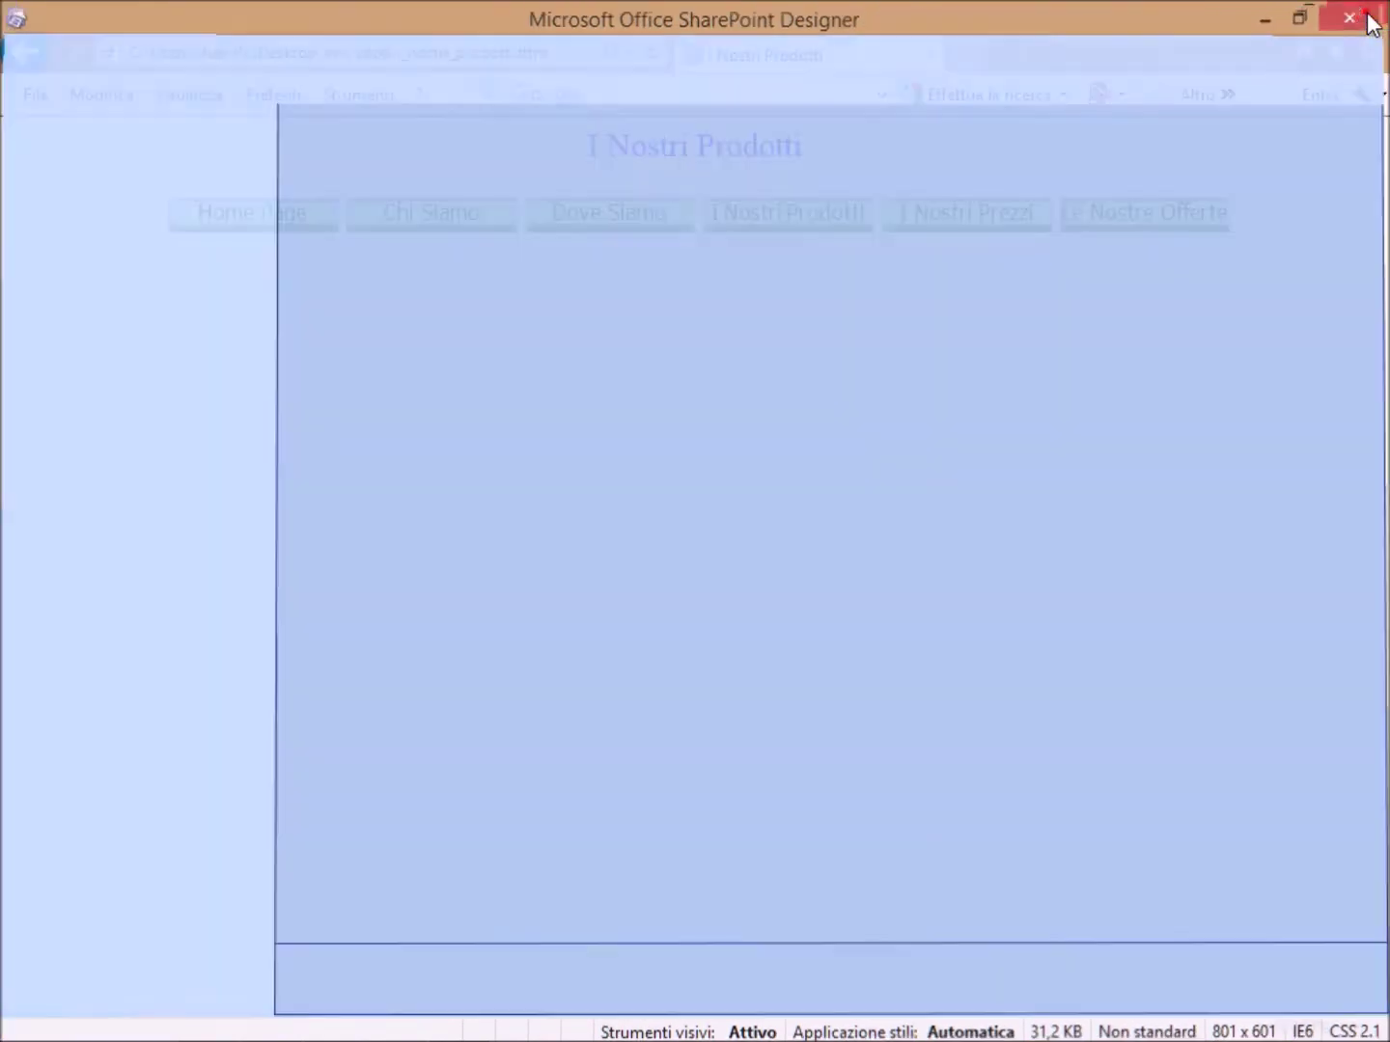
pyautogui.click(1355, 12)
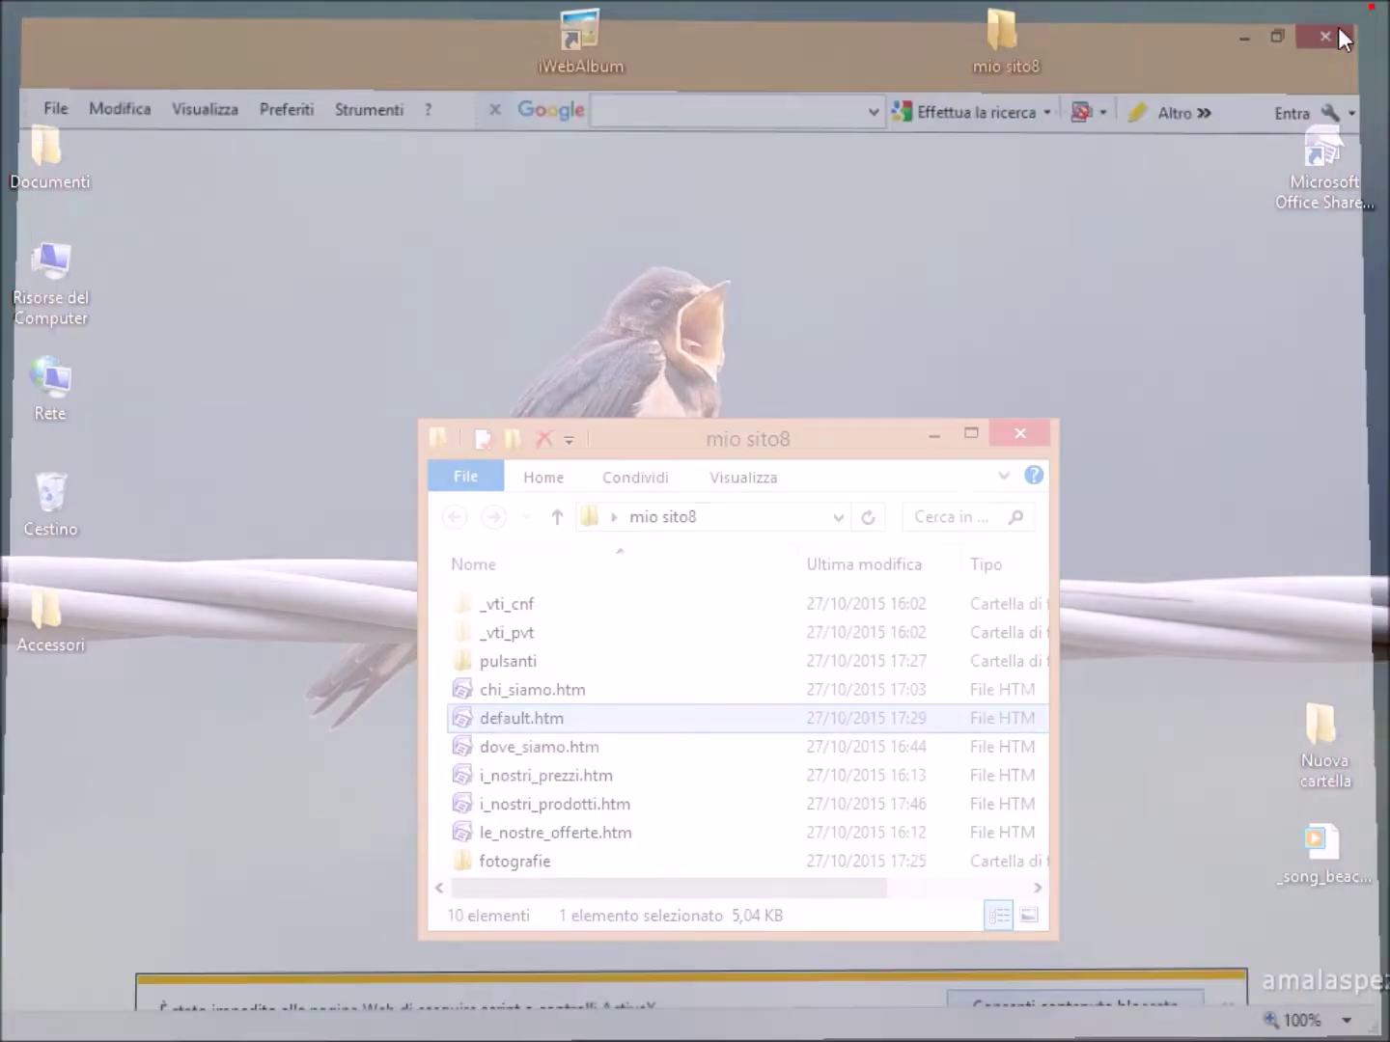
pyautogui.click(1038, 429)
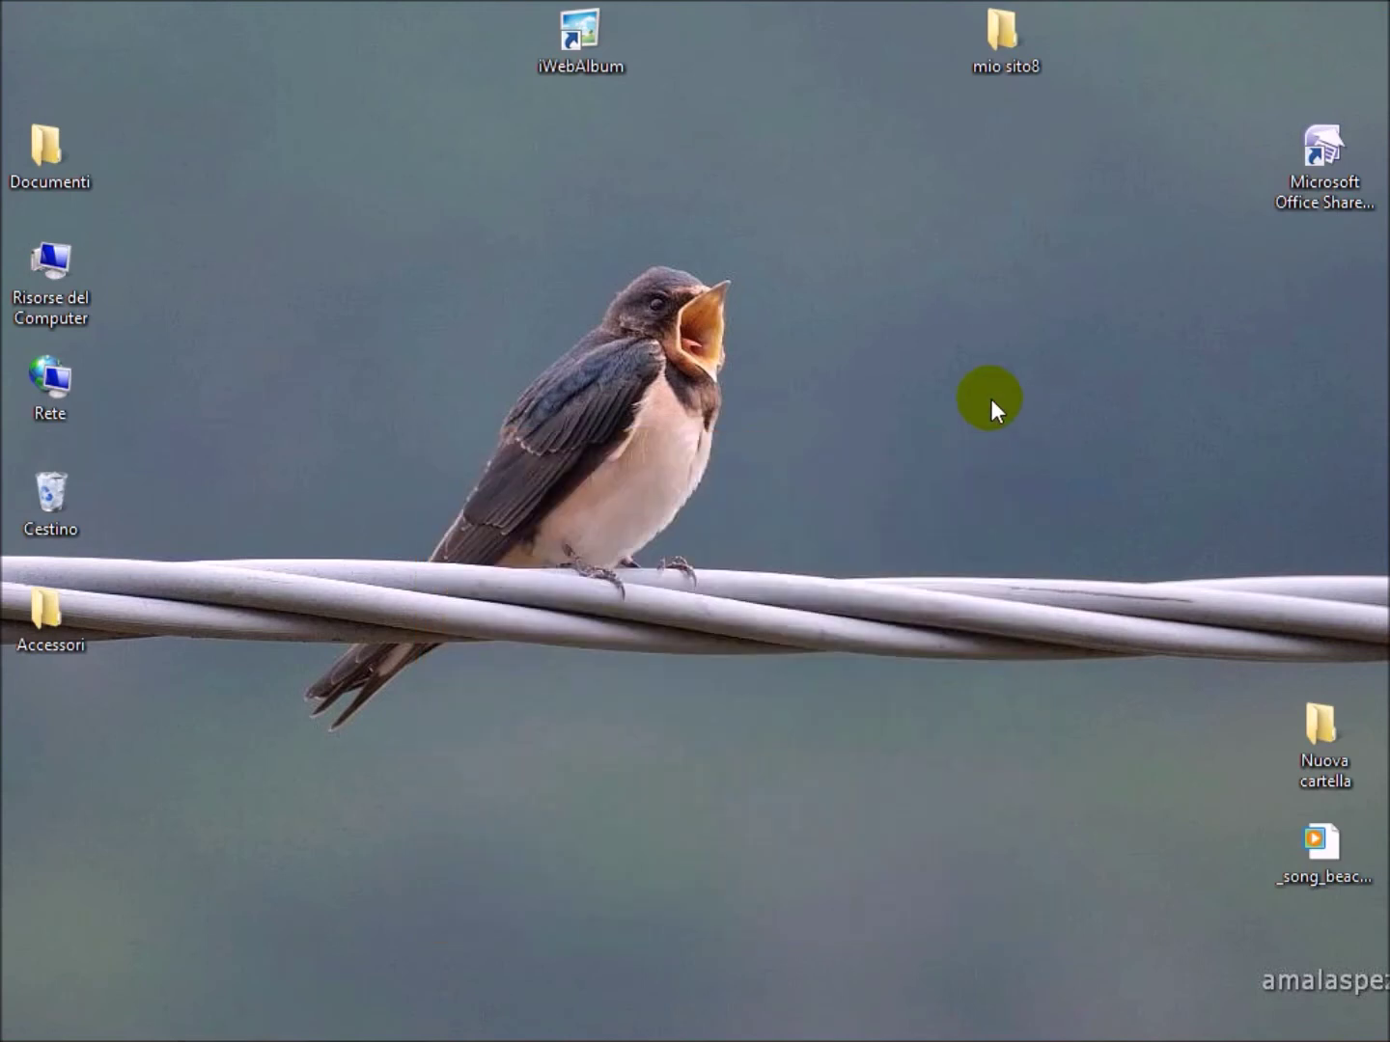
# - Open iWebAlbum and add all the photos from the fotografie folder of mio sito8 to the album
pyautogui.click(599, 29)
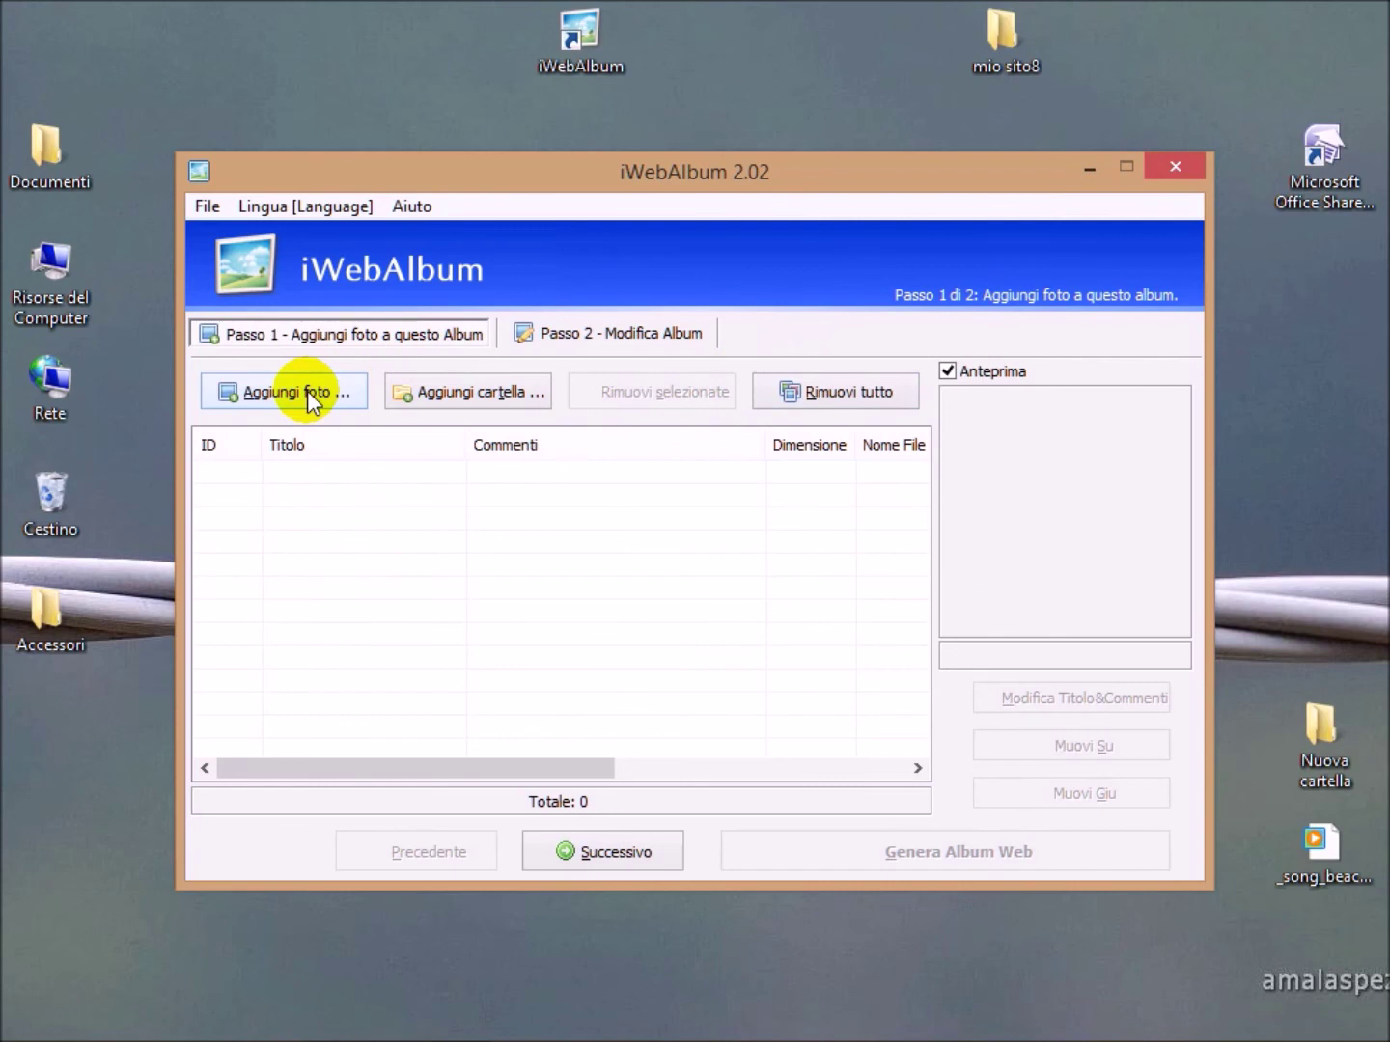
pyautogui.click(306, 391)
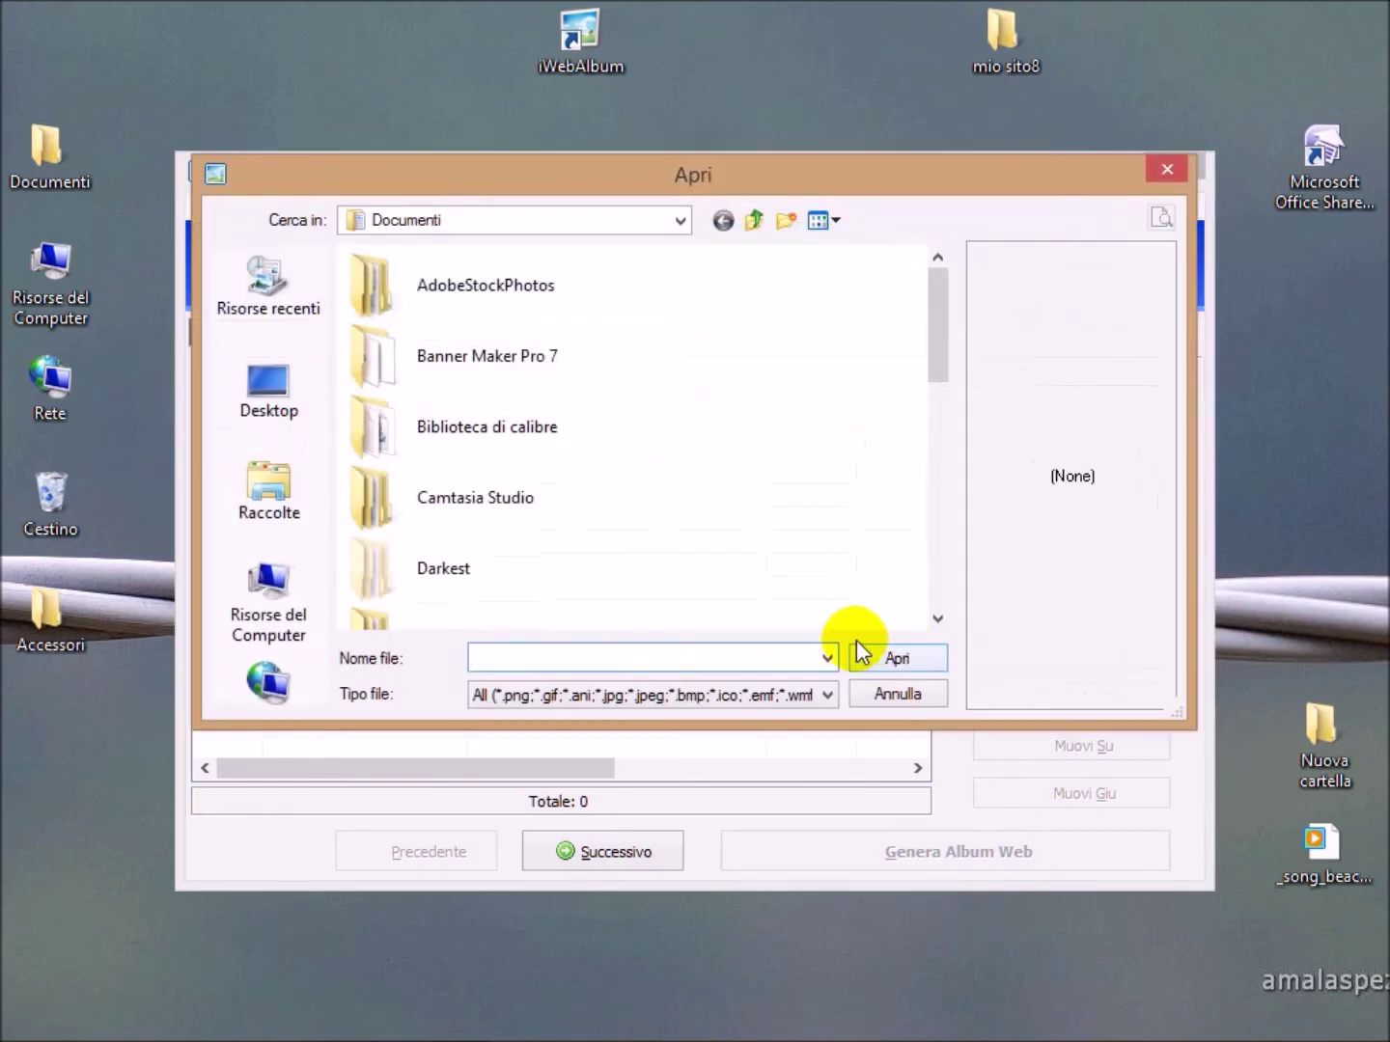
pyautogui.click(283, 407)
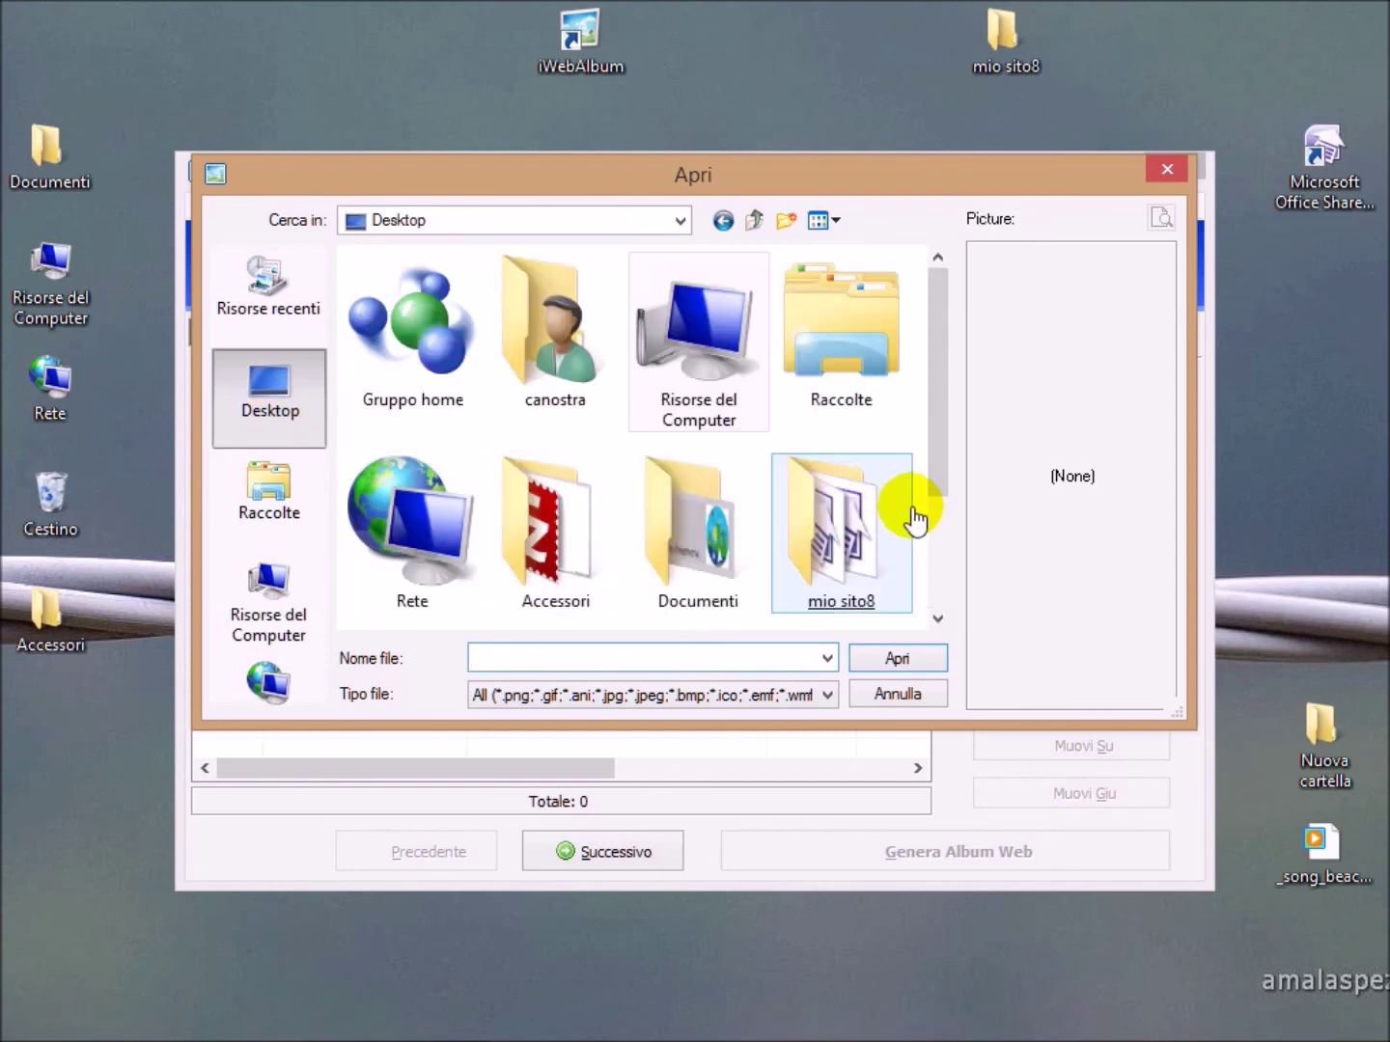
pyautogui.doubleClick(878, 544)
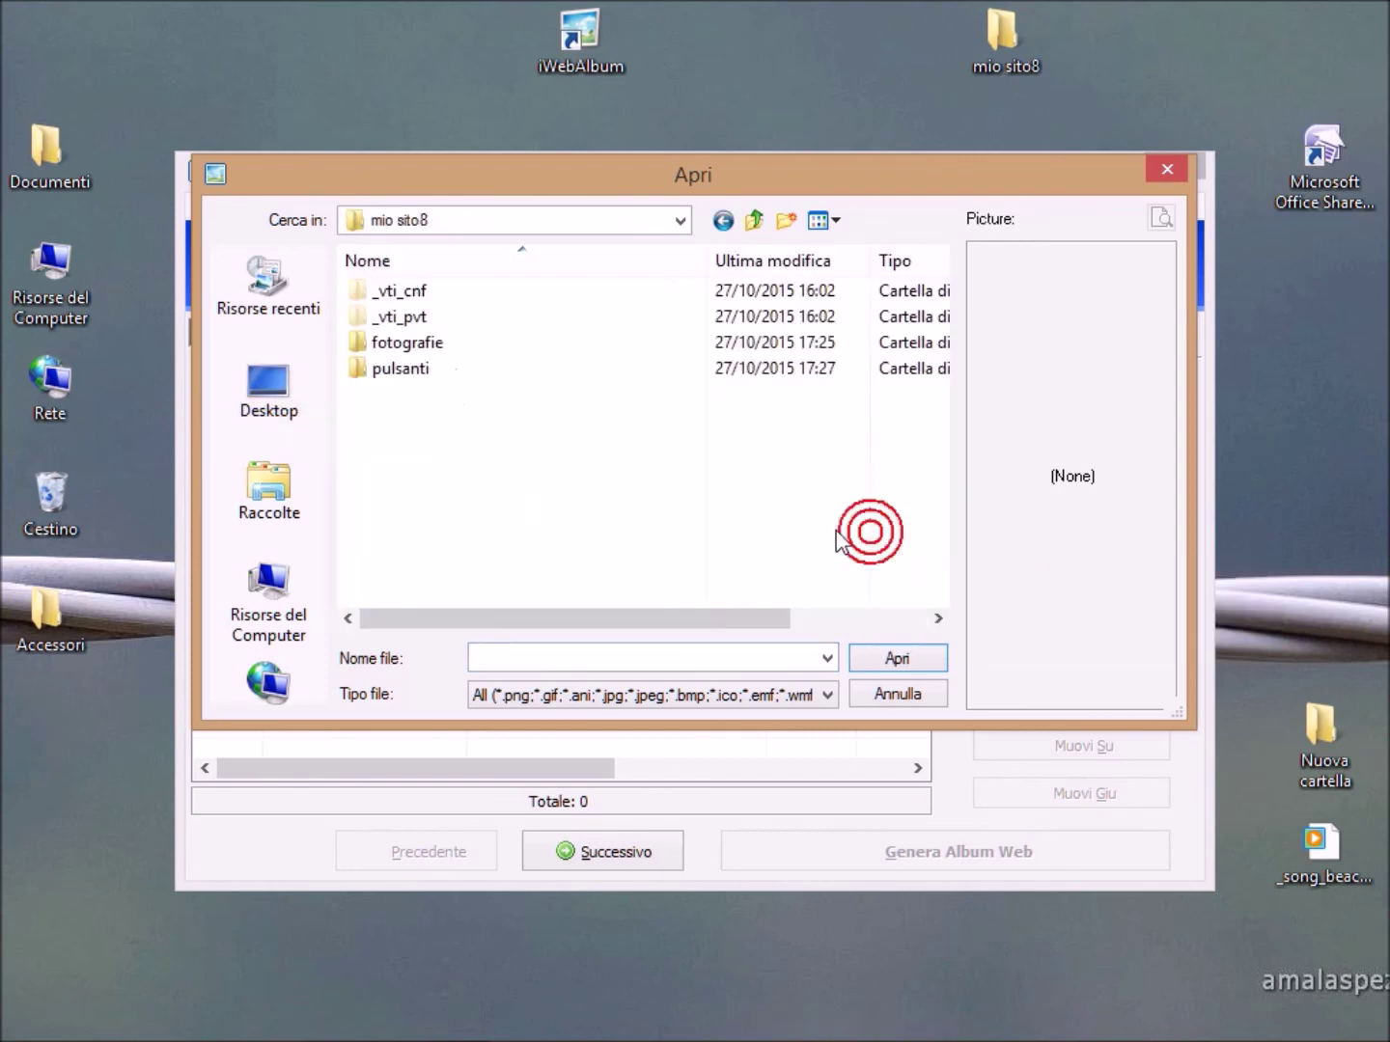
pyautogui.doubleClick(363, 348)
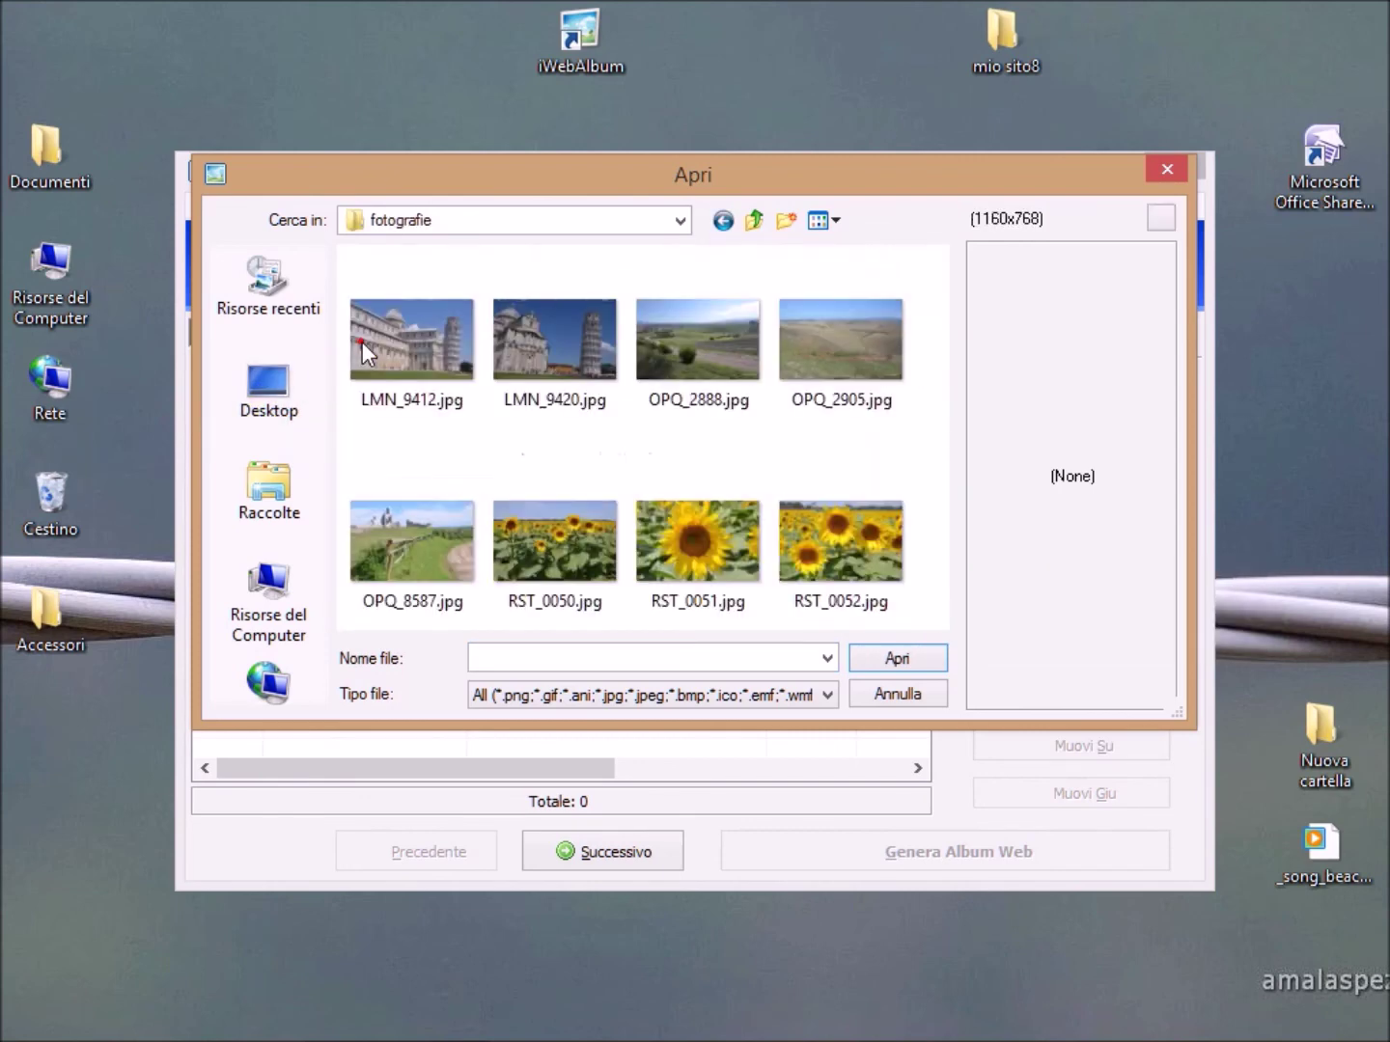
pyautogui.moveTo(928, 300); pyautogui.dragTo(316, 649)
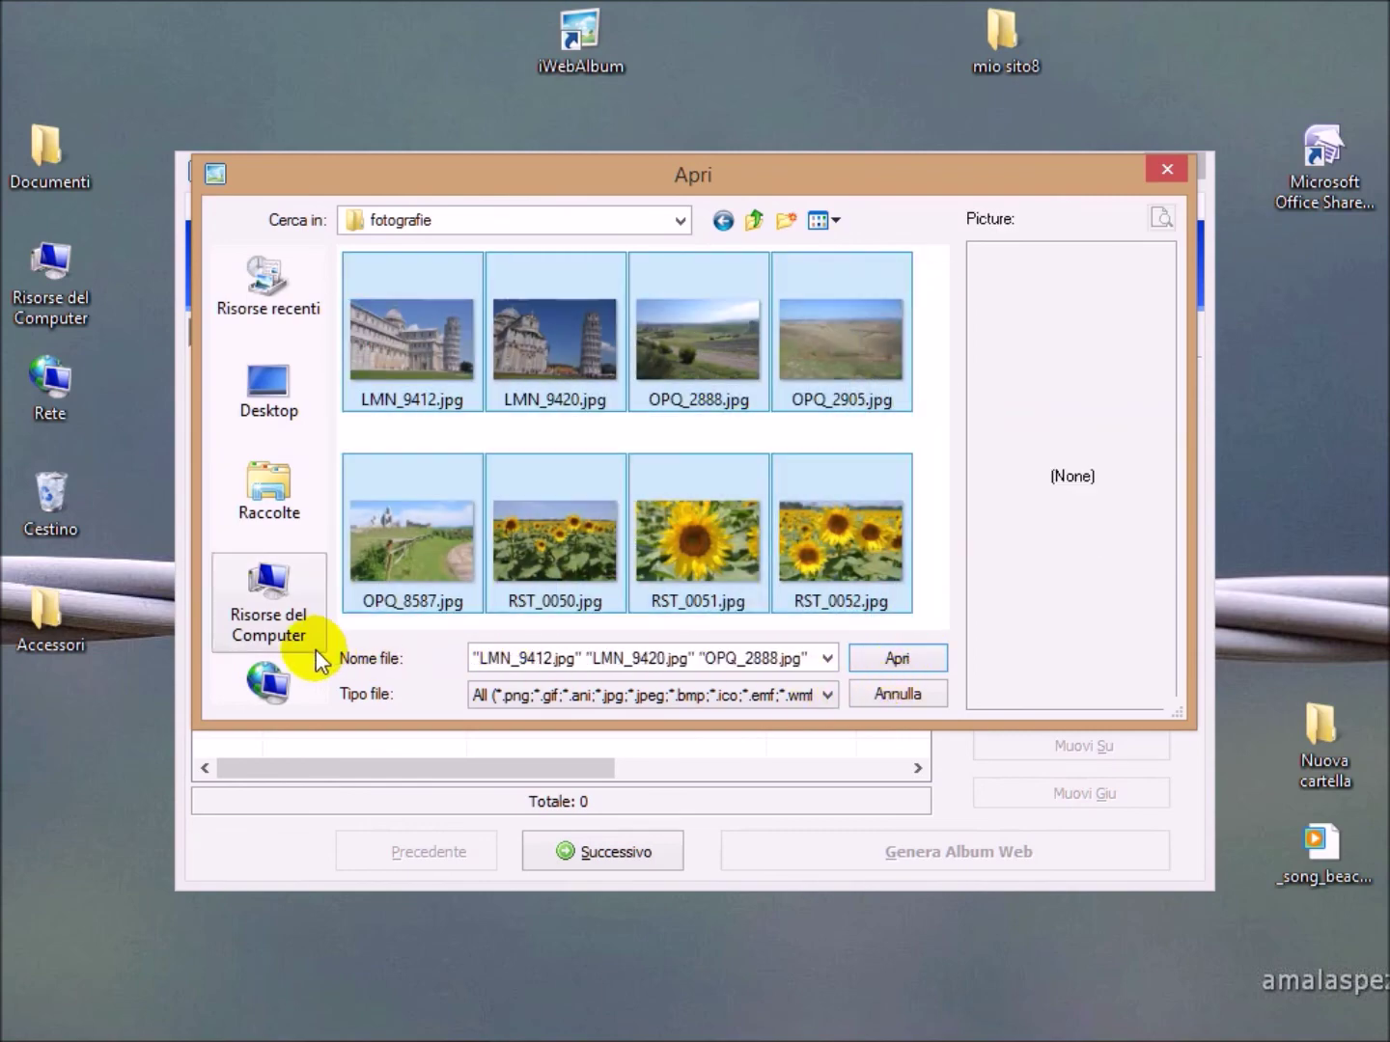
pyautogui.click(908, 659)
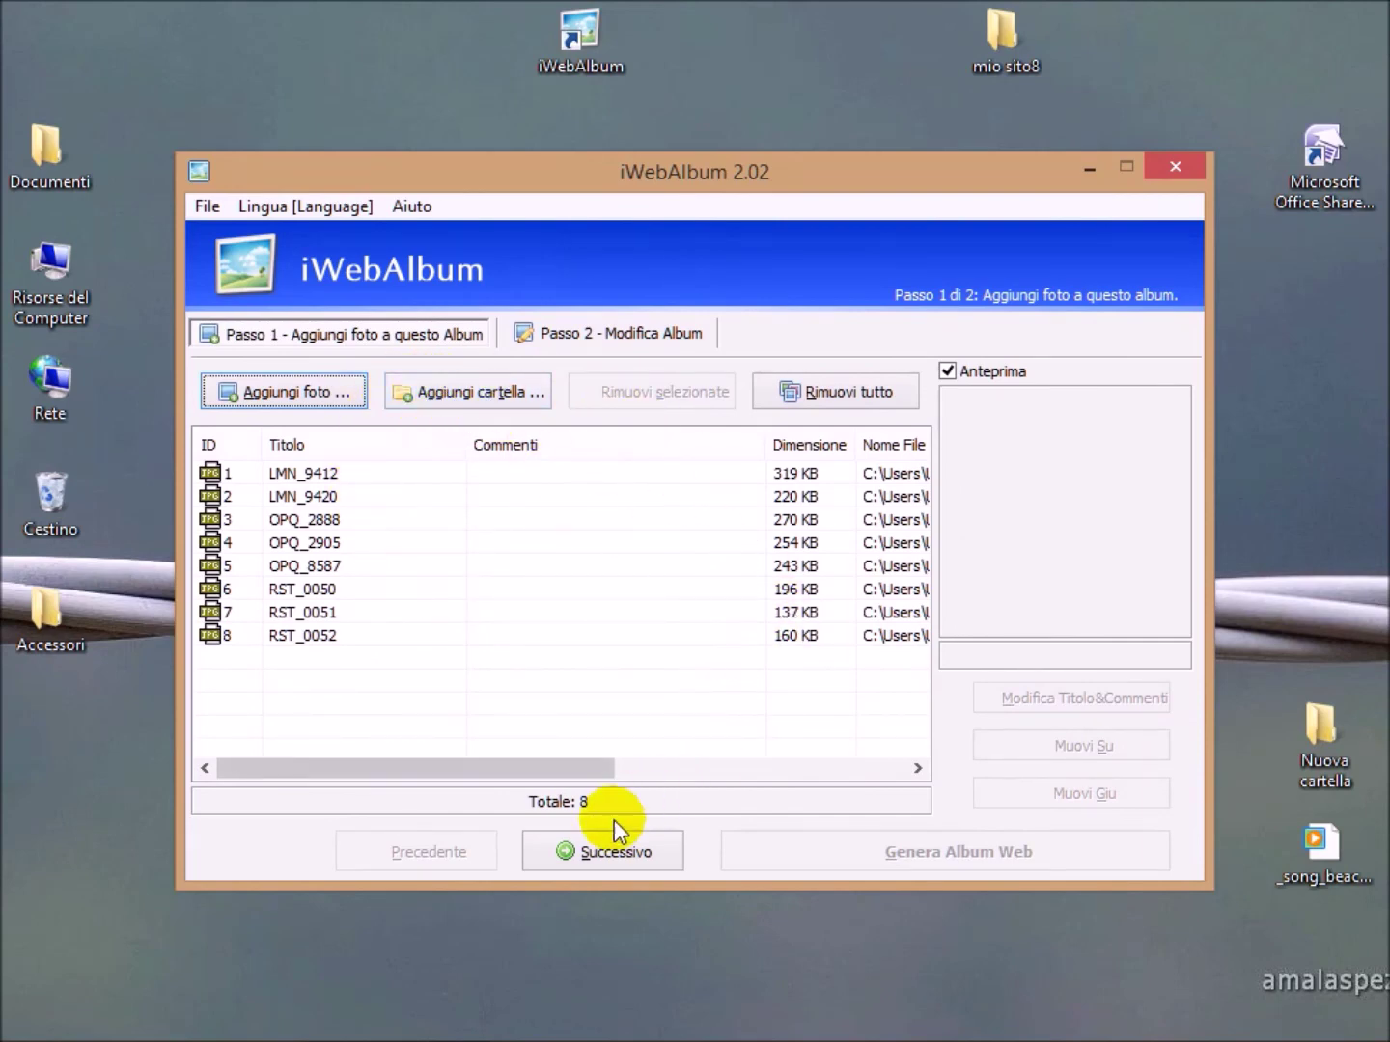
# - Proceed to the album settings and choose the Desktop as the location of the destination folder
pyautogui.click(608, 855)
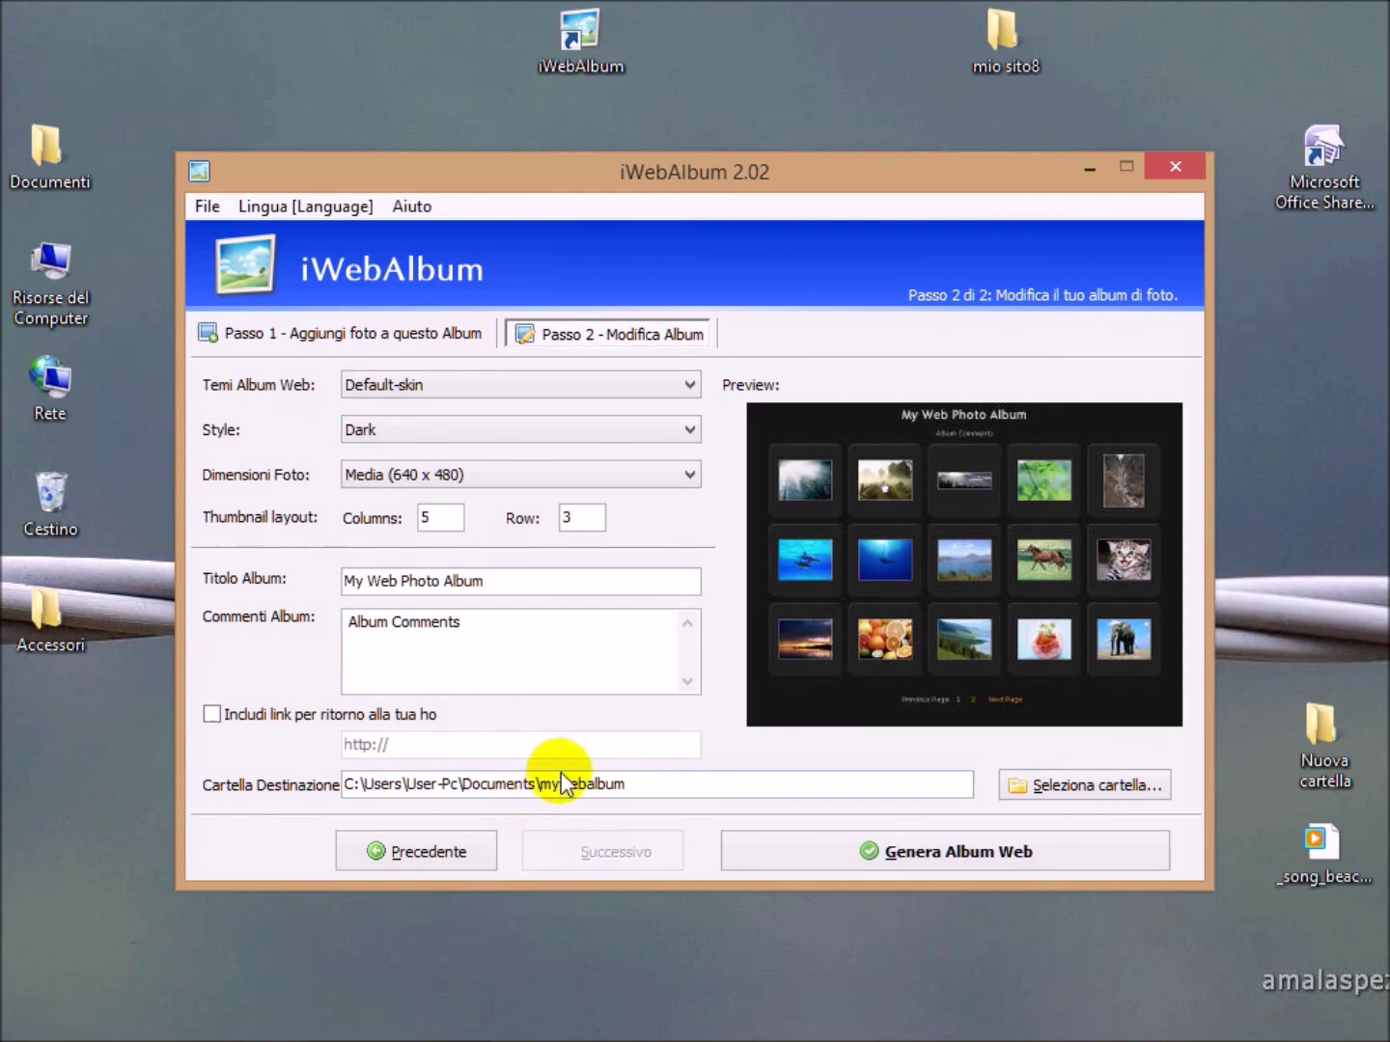
pyautogui.click(1054, 788)
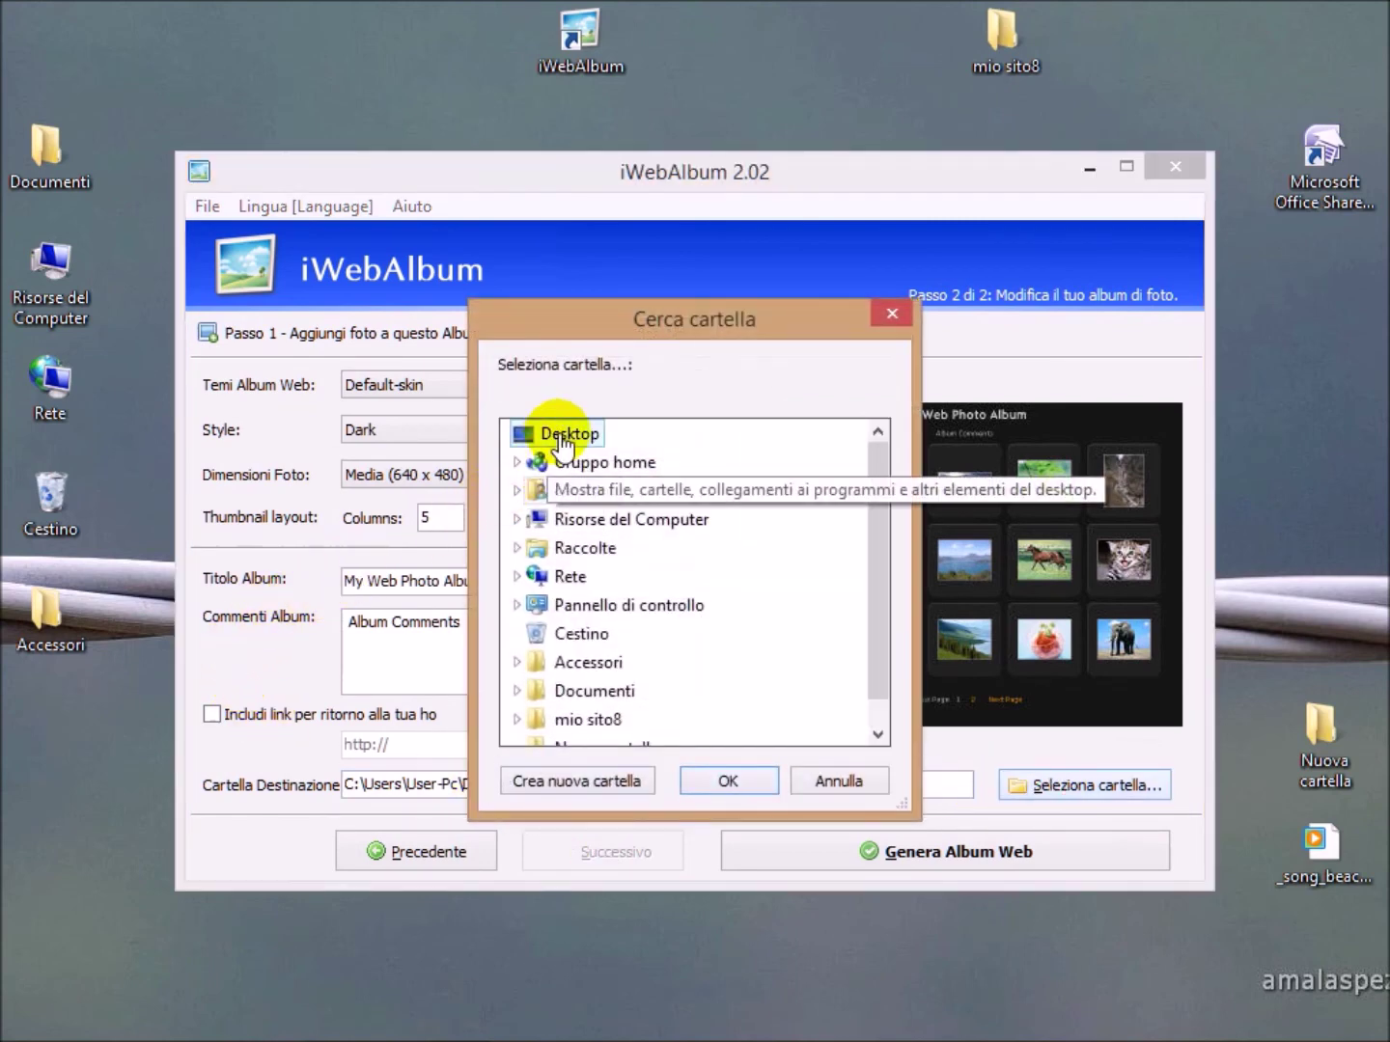
pyautogui.click(559, 434)
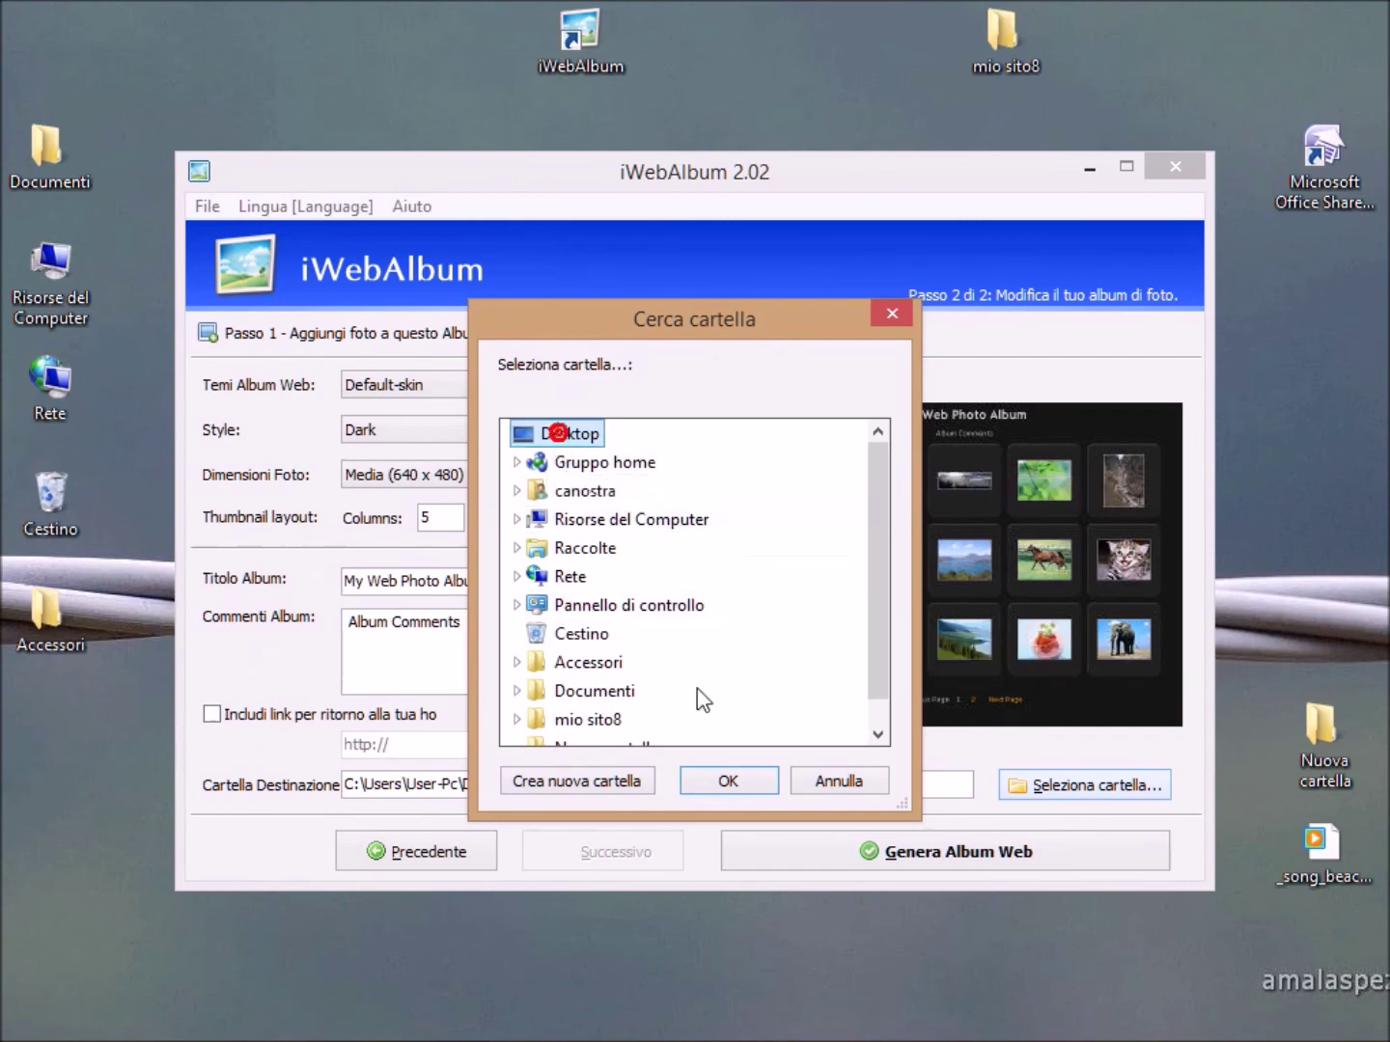
pyautogui.click(719, 786)
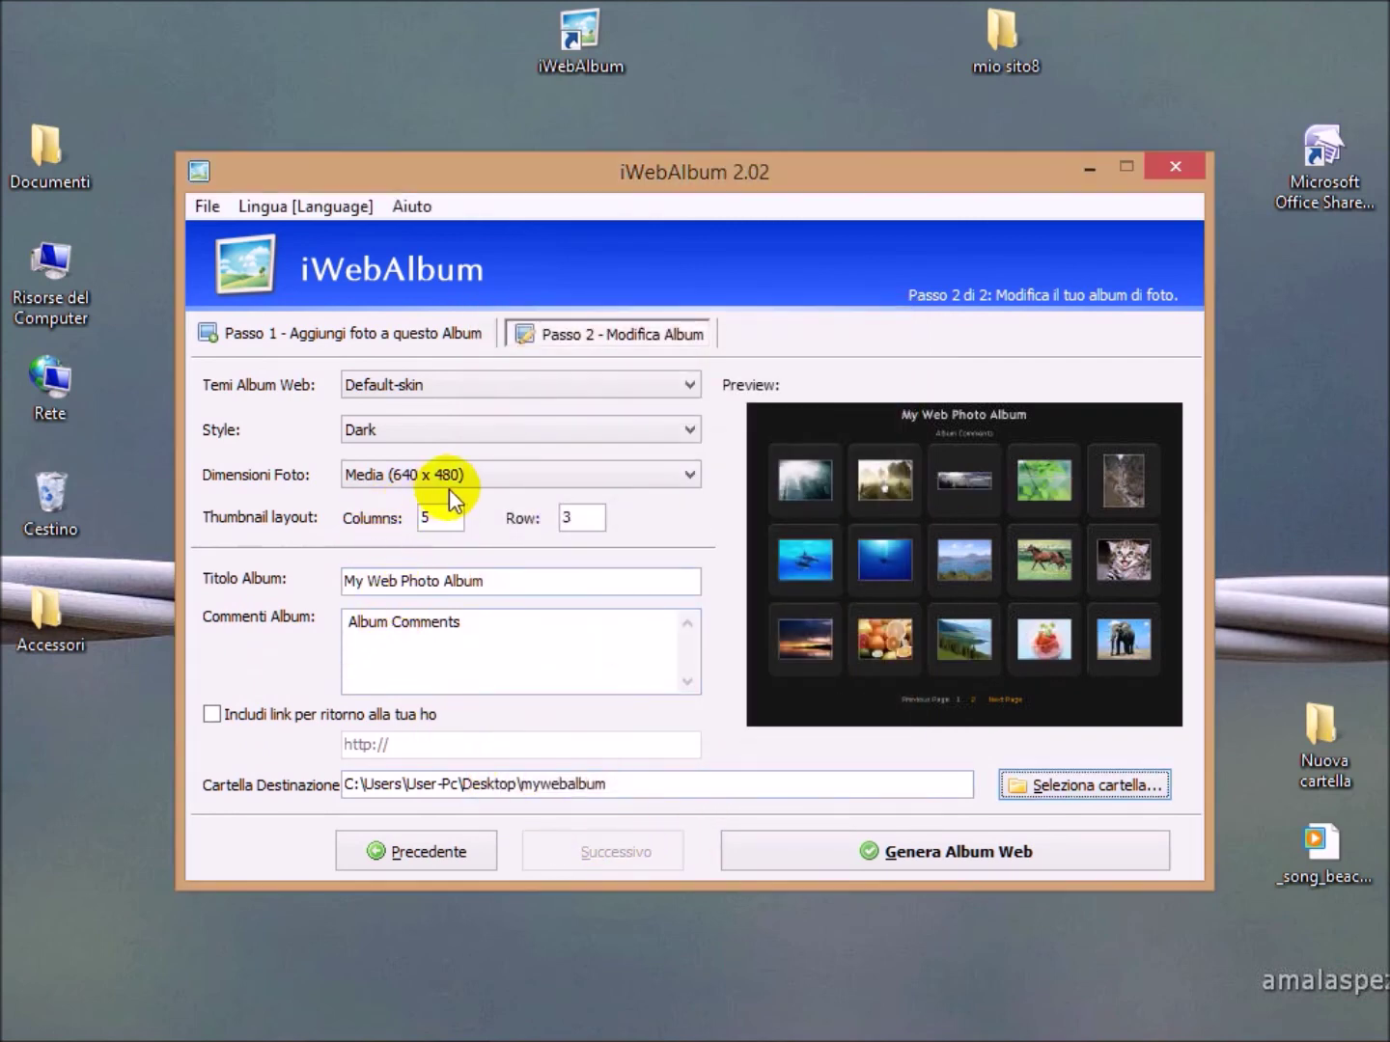
# - Set the album's photo size to Grande (800 x 600) and keep Default-skin as the web album theme
pyautogui.click(684, 474)
pyautogui.click(405, 532)
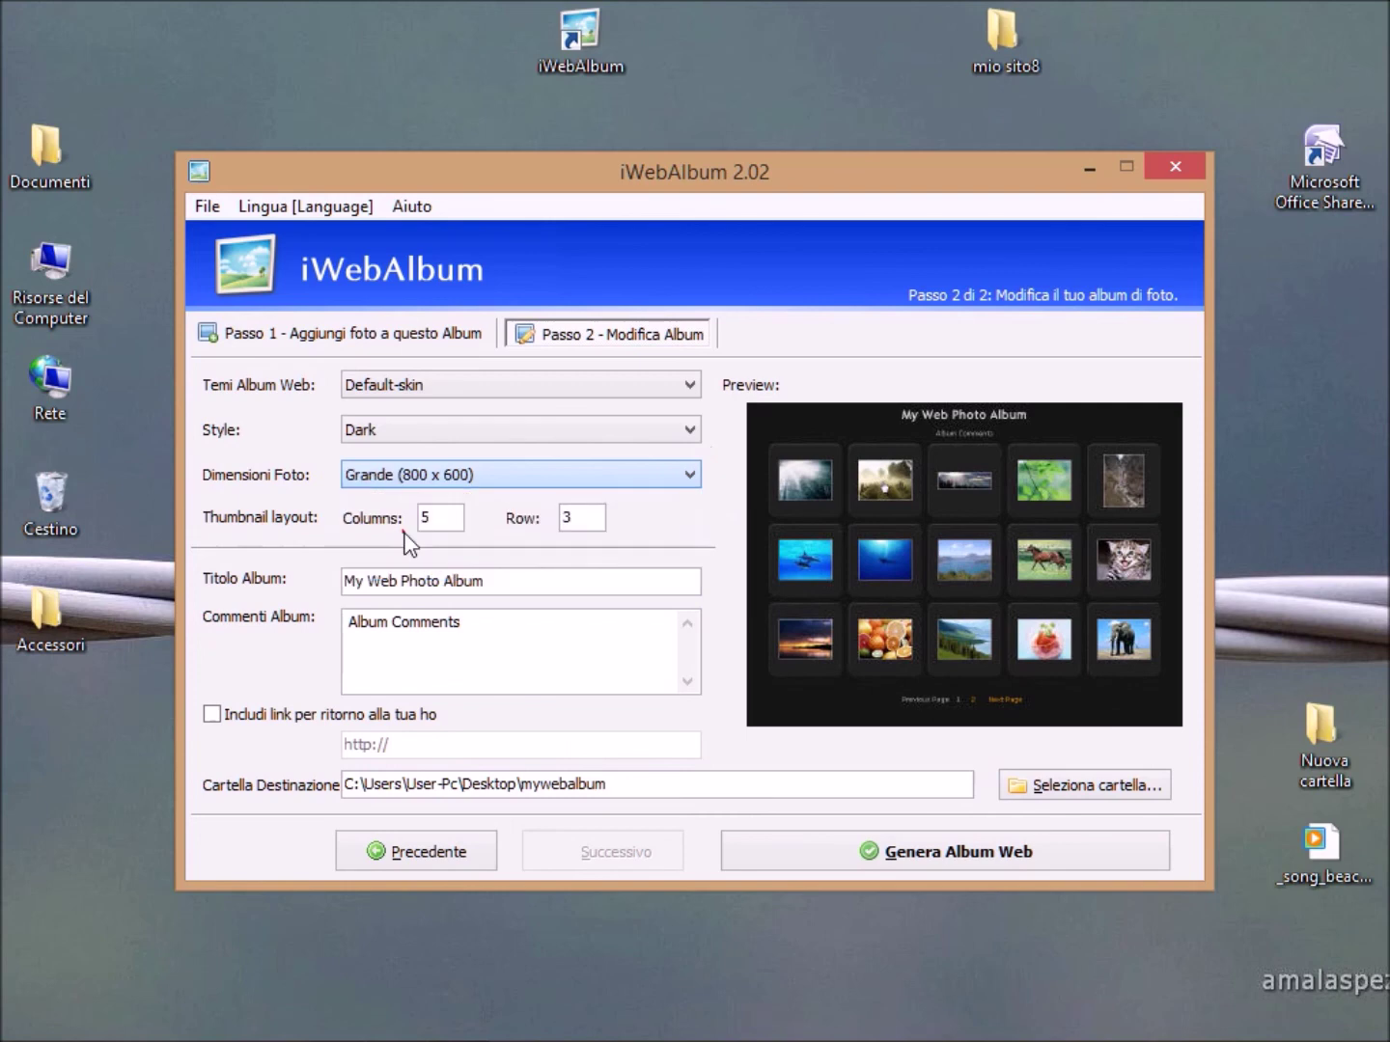
pyautogui.click(690, 386)
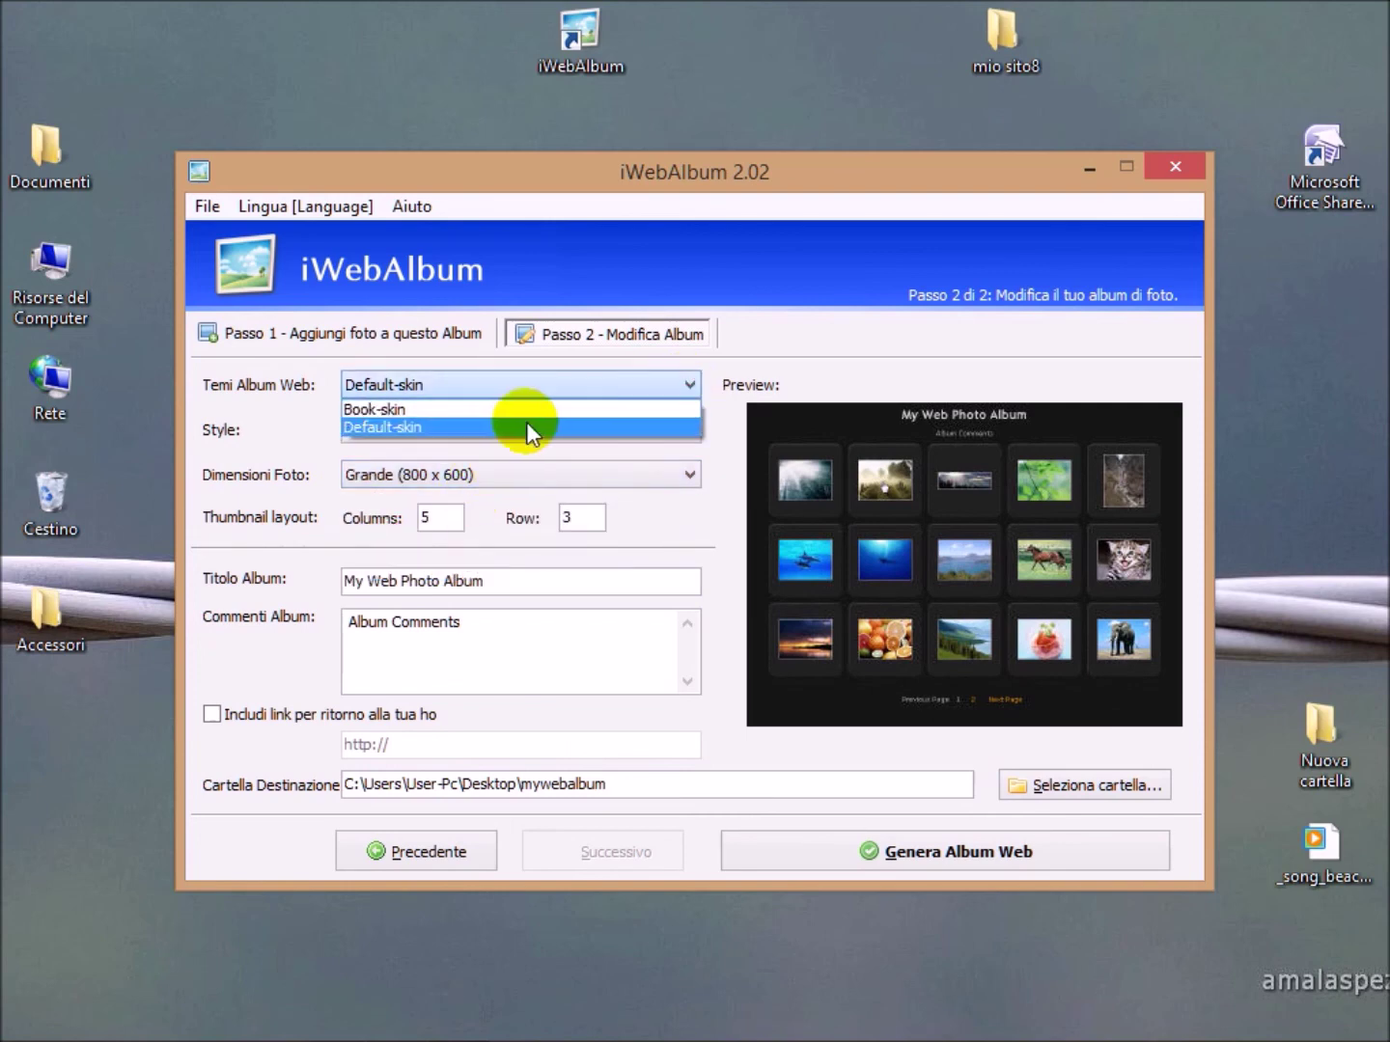
pyautogui.click(519, 427)
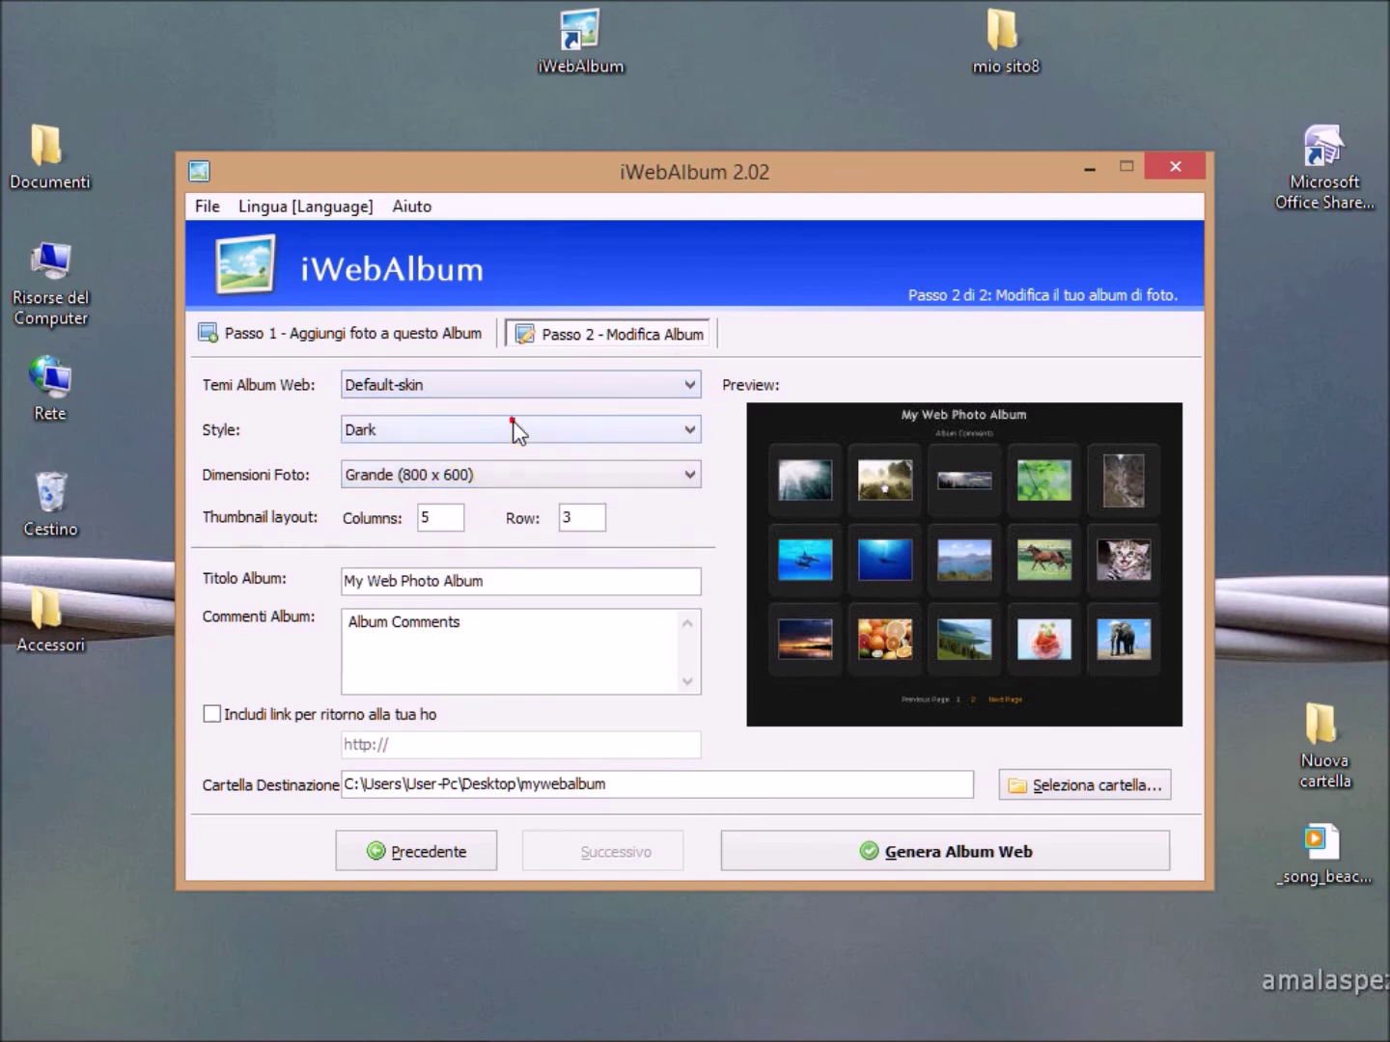
pyautogui.click(691, 386)
pyautogui.click(593, 415)
pyautogui.click(485, 406)
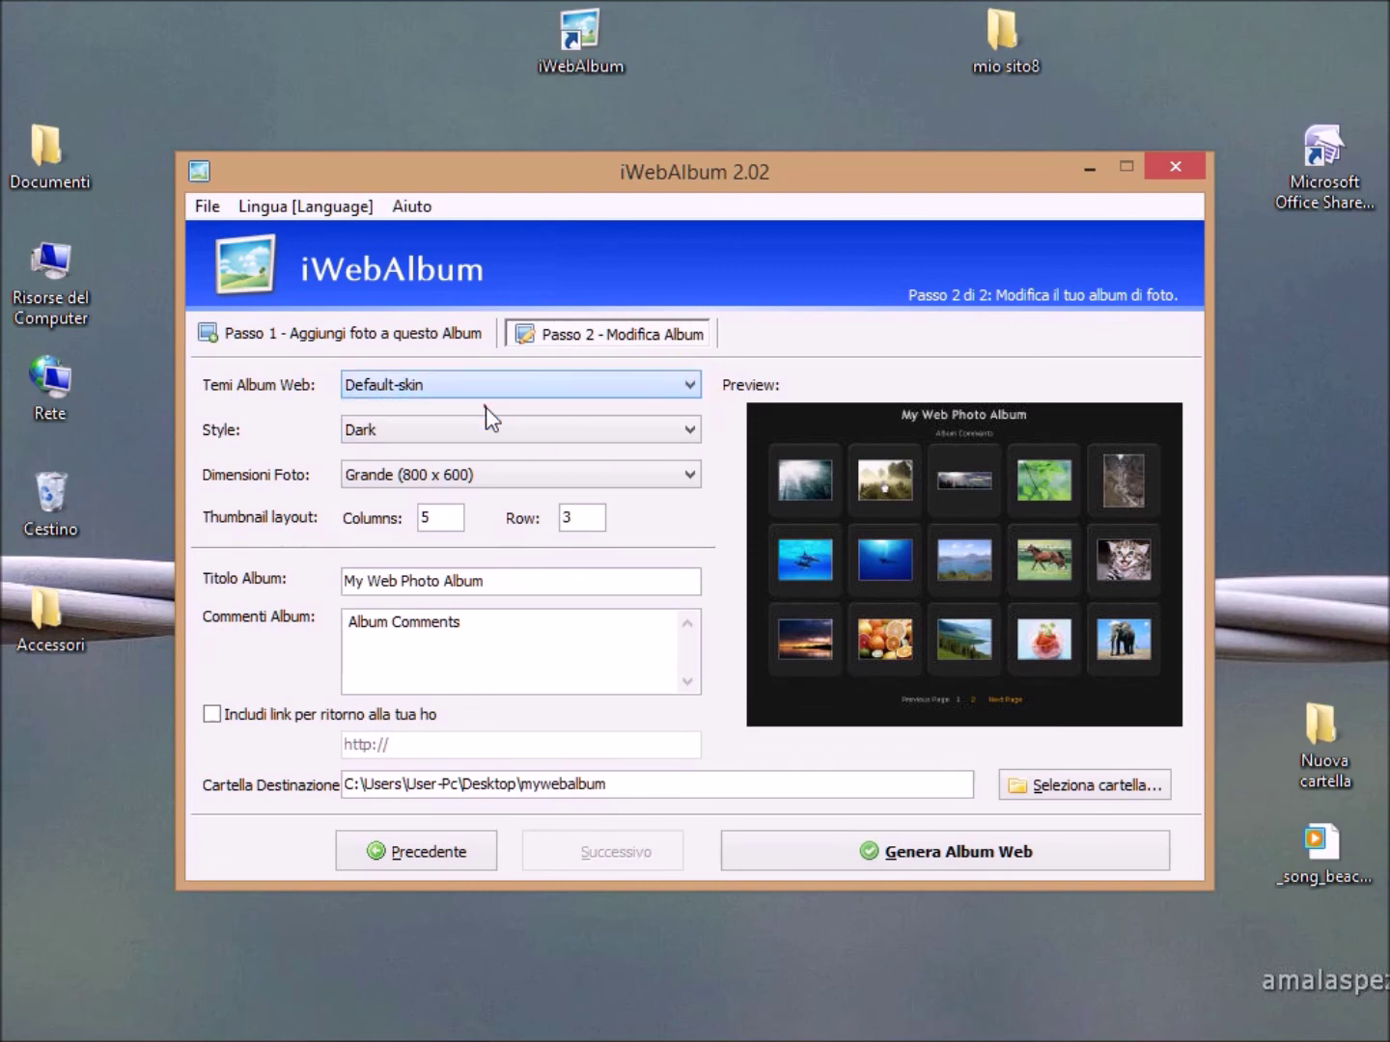
pyautogui.click(698, 387)
pyautogui.click(556, 421)
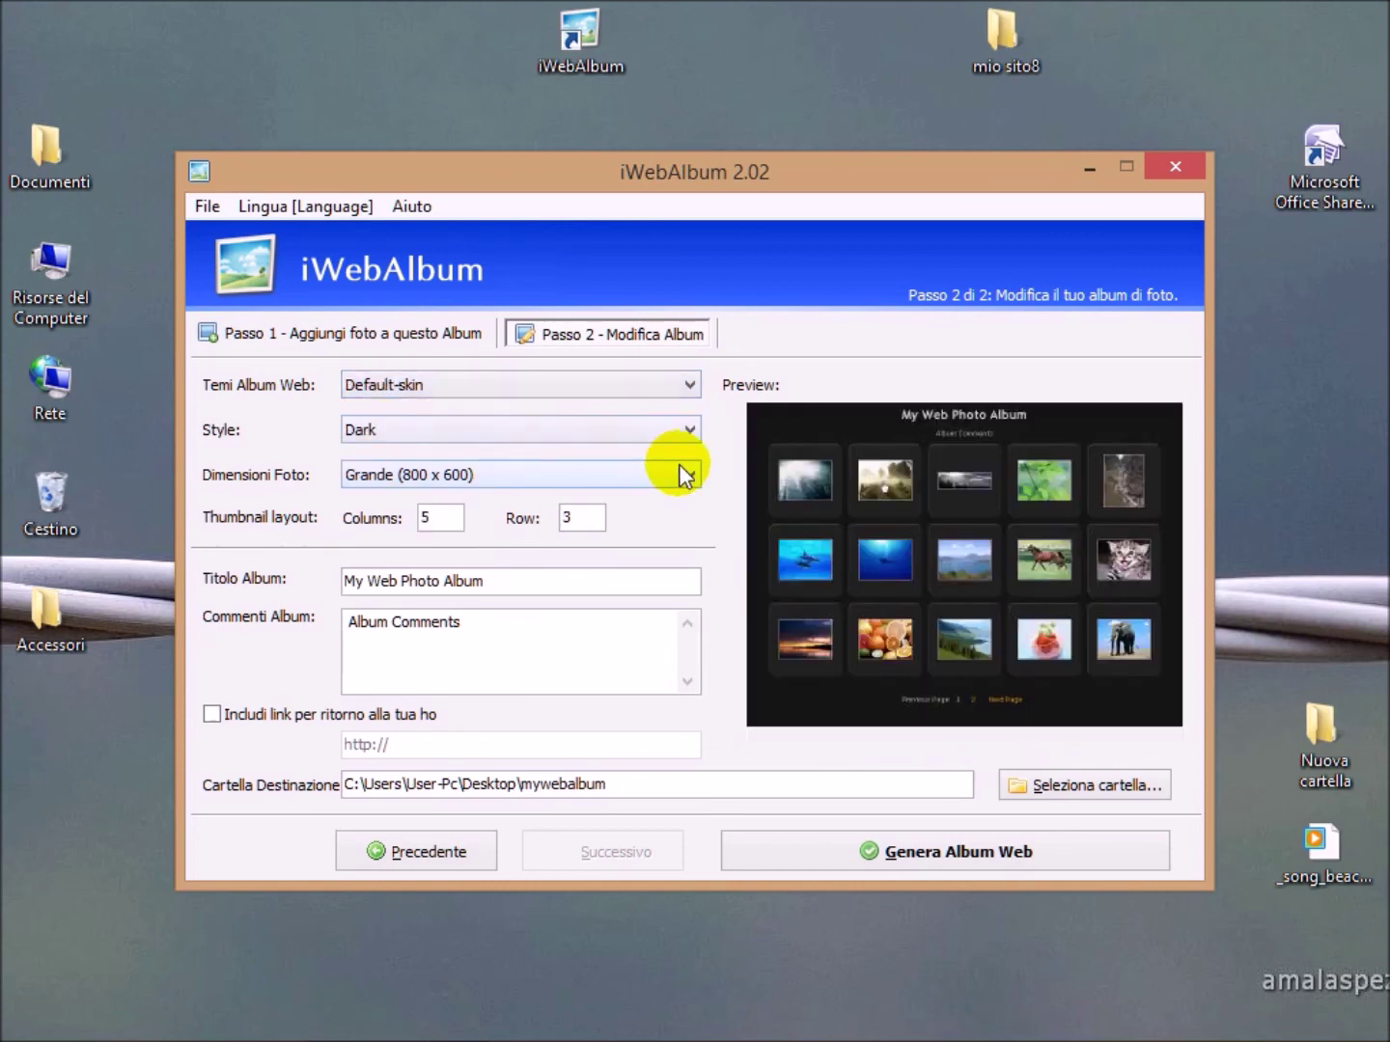
# - Preview the album in the White style and return to the Dark style
pyautogui.click(684, 474)
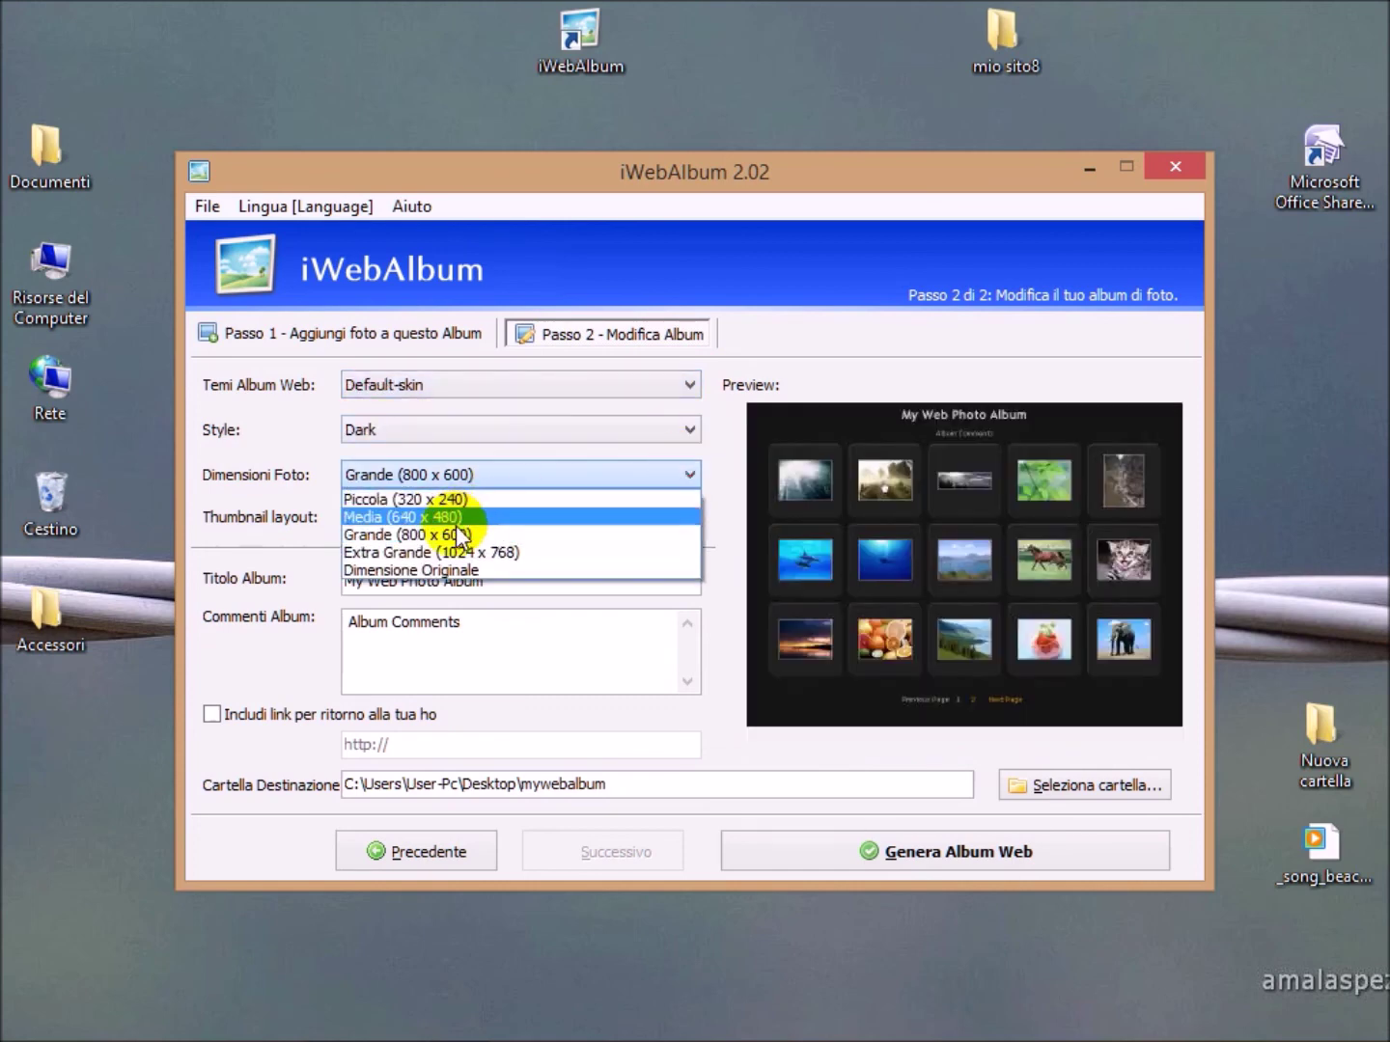
pyautogui.click(391, 429)
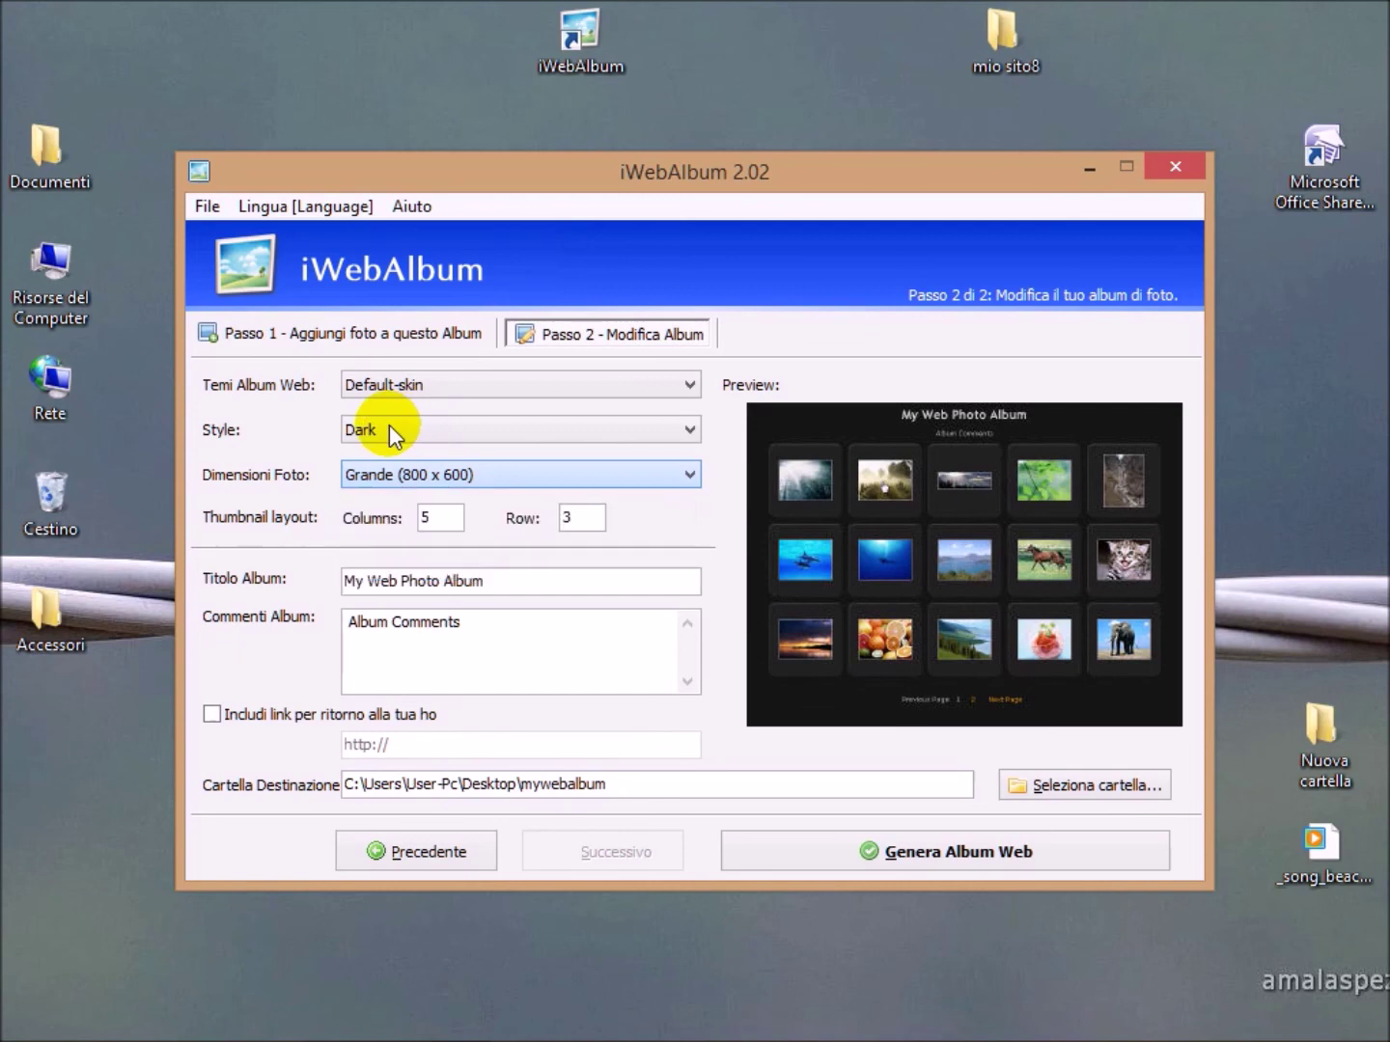
pyautogui.click(387, 425)
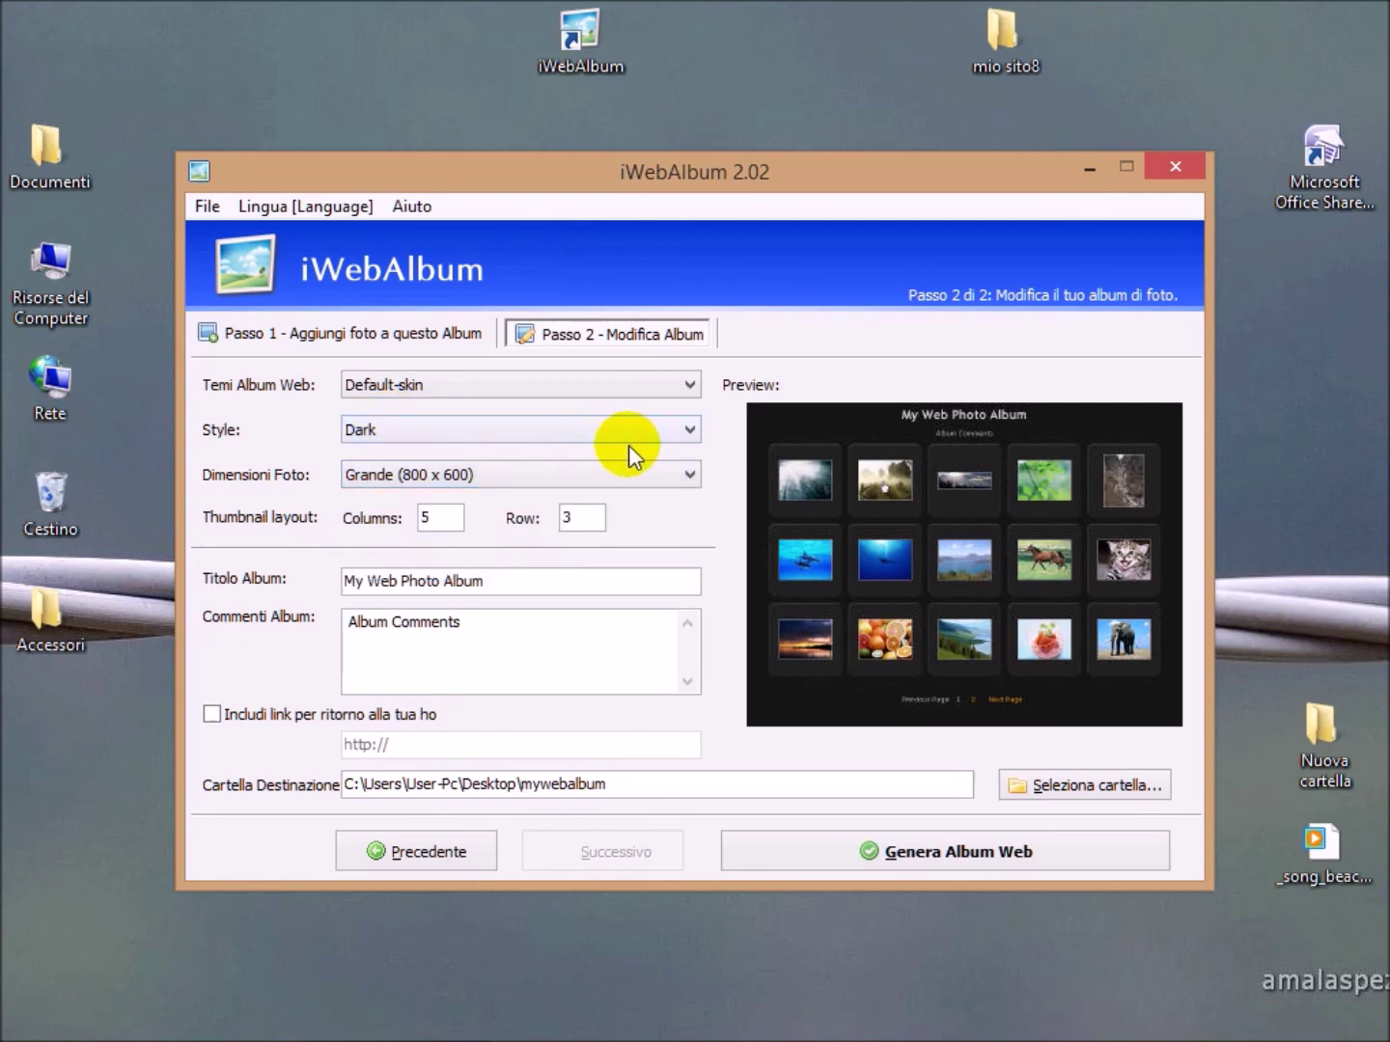
pyautogui.click(690, 432)
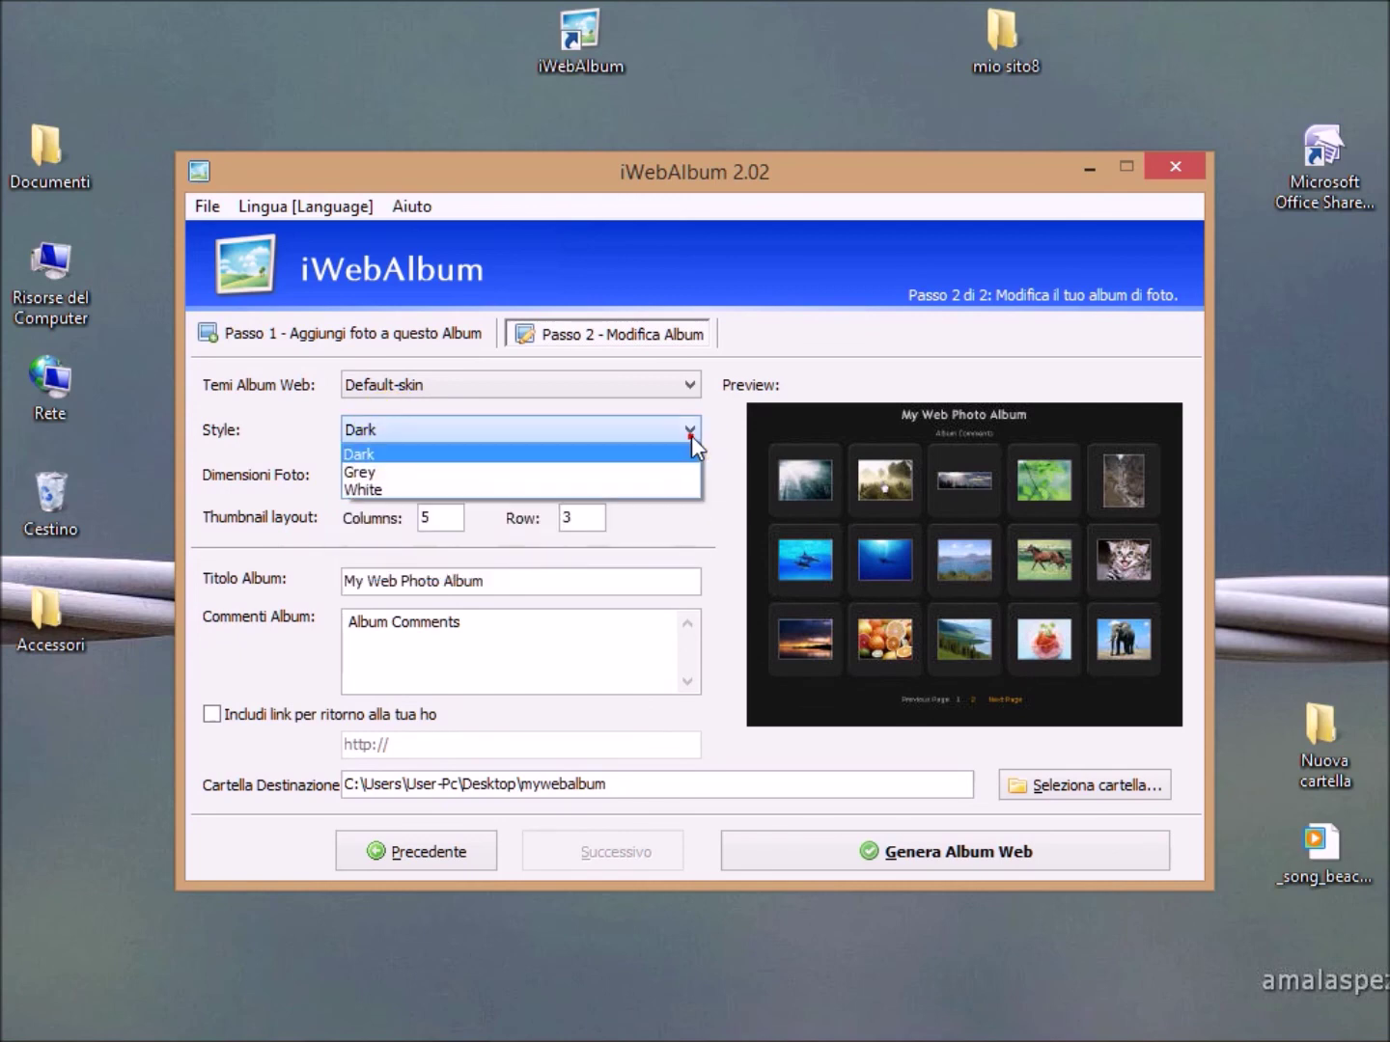
pyautogui.click(416, 492)
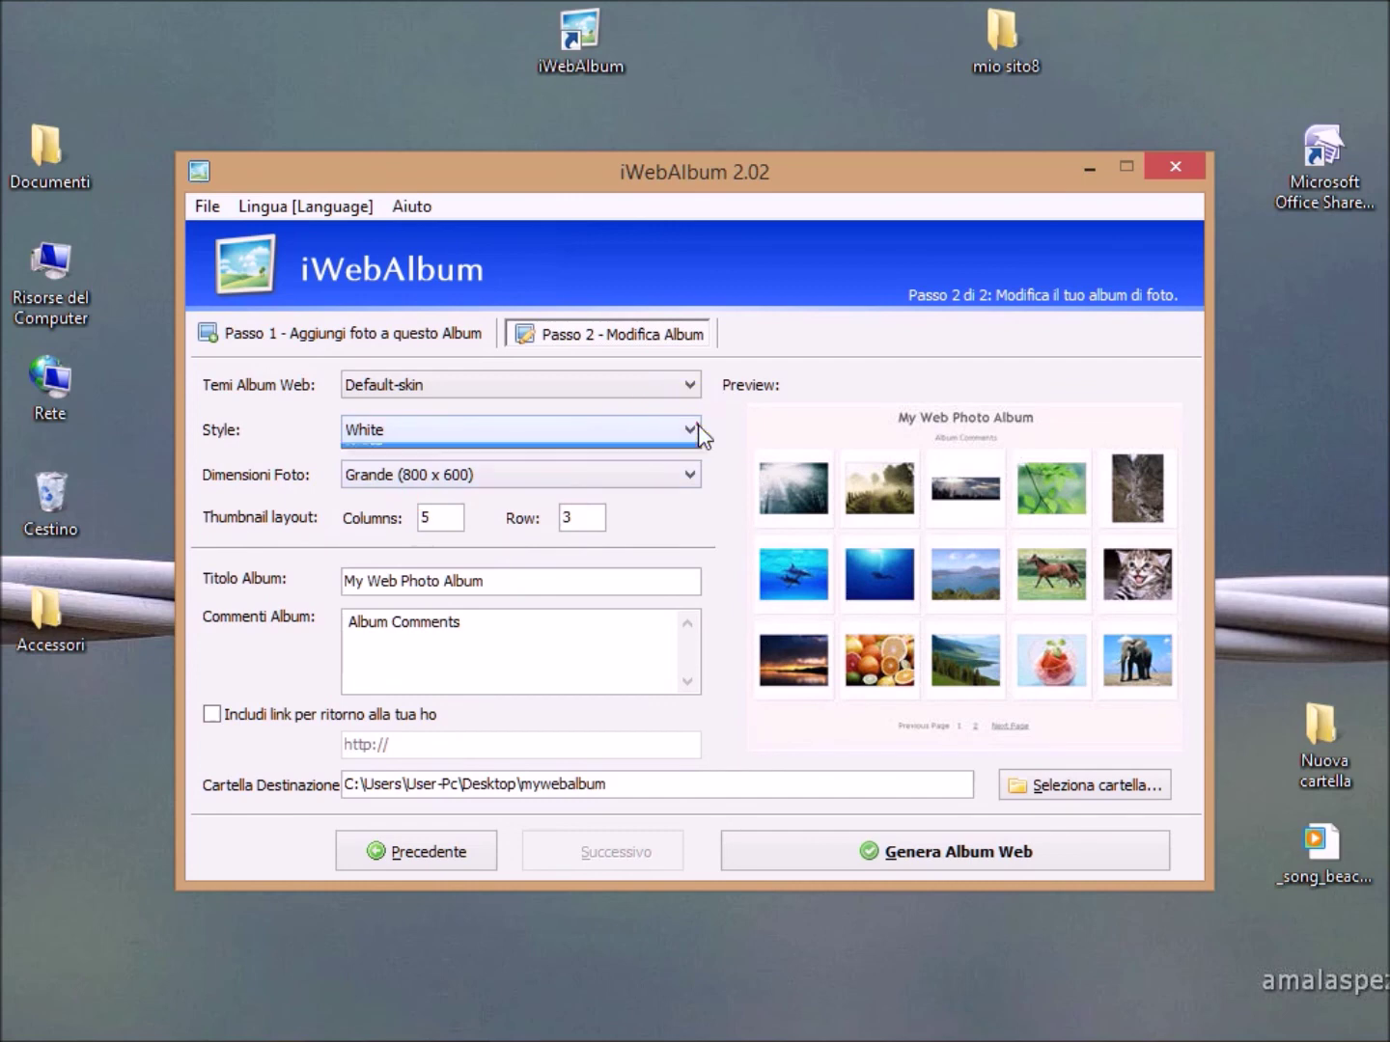
pyautogui.click(699, 431)
pyautogui.click(412, 453)
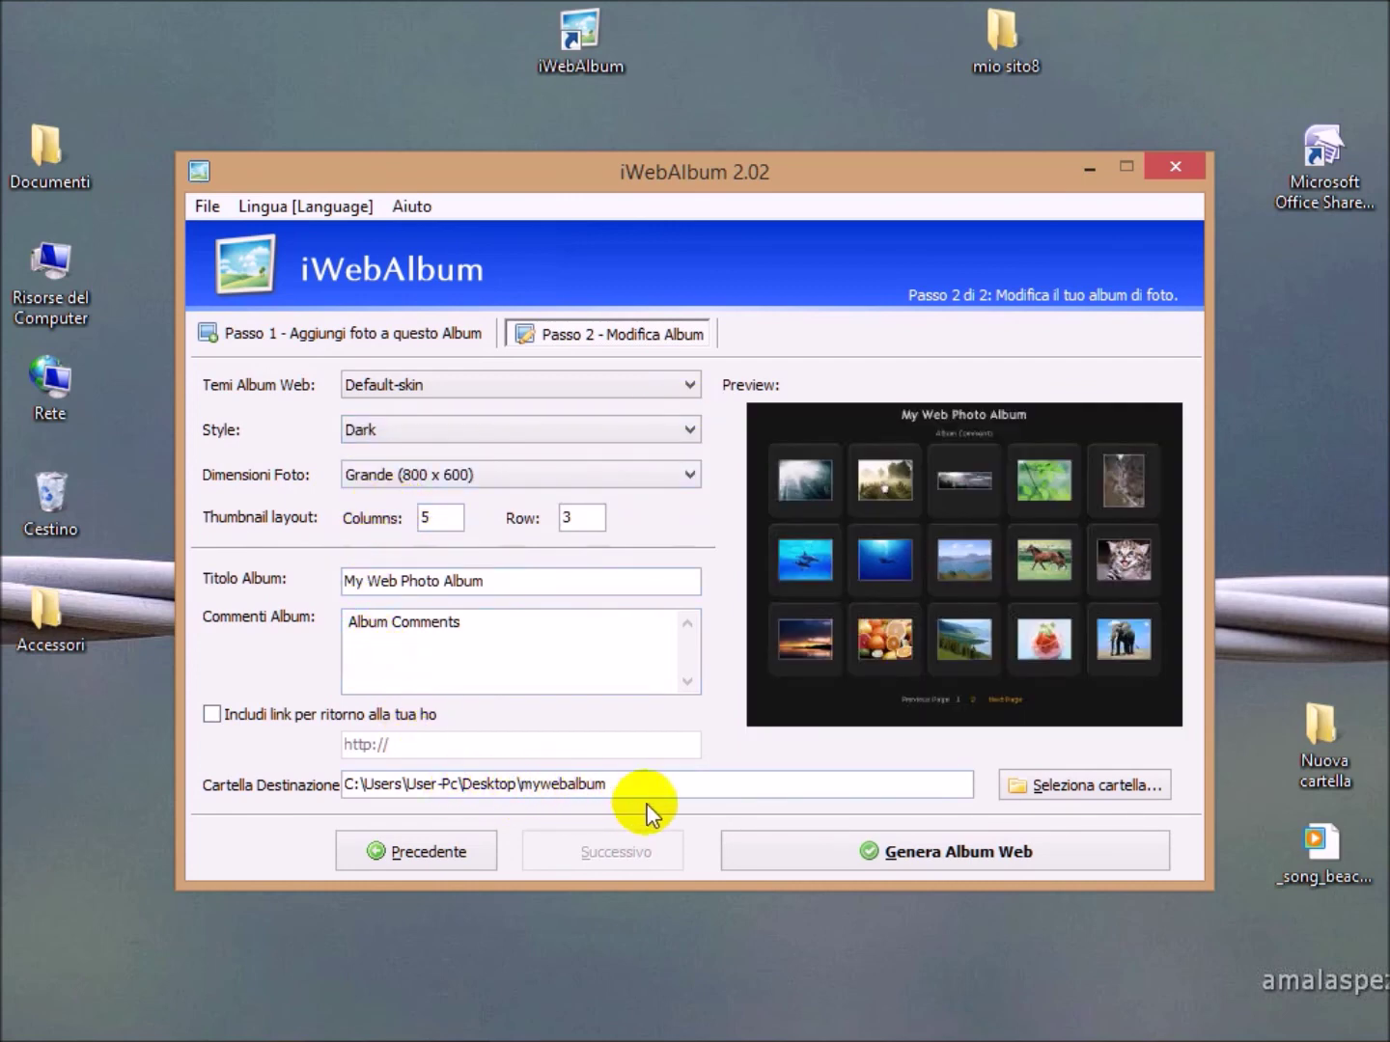
# - Generate the web album in the mywebalbum folder and open the completed album page
pyautogui.click(939, 838)
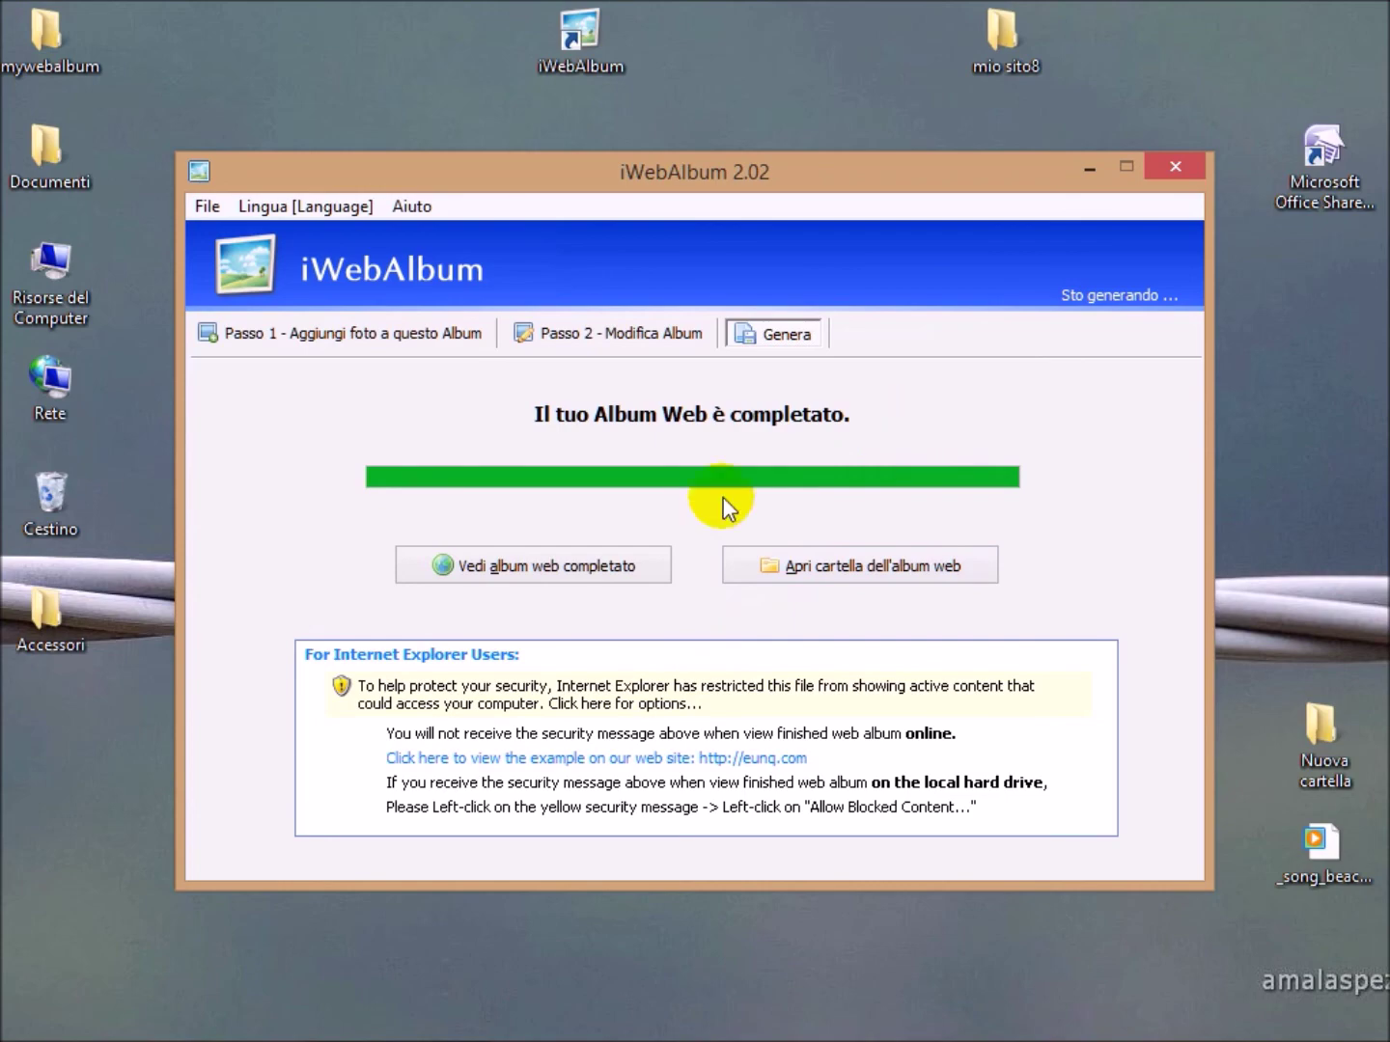
pyautogui.click(494, 575)
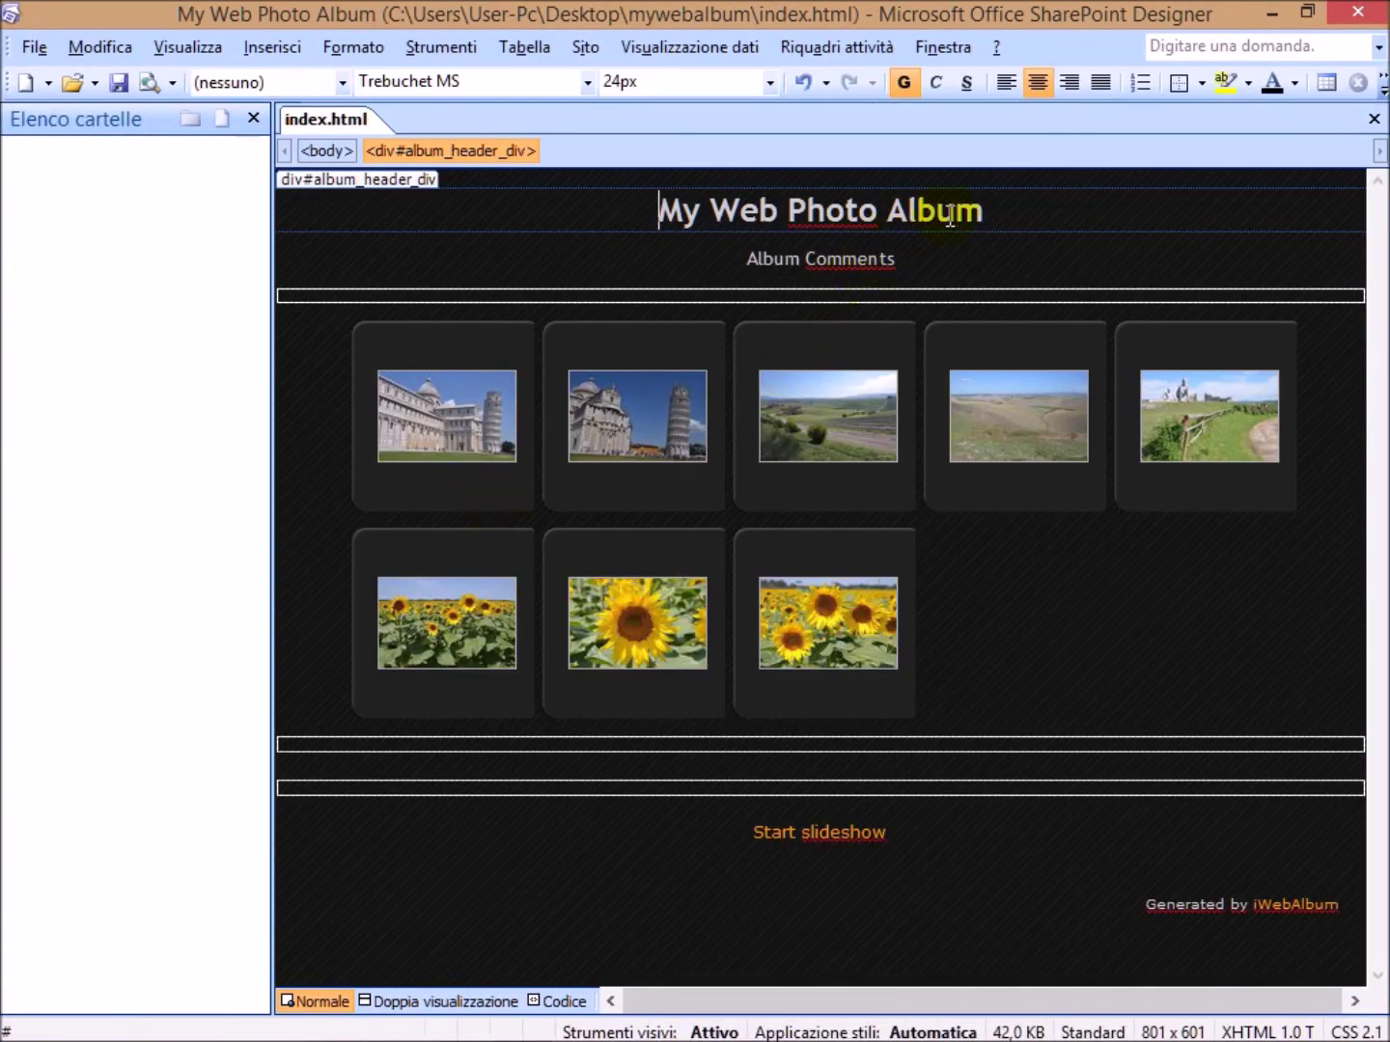
# - Change the album heading to "Le Nostre Fotografie" and delete the "Album Comments" line with the empty blocks beneath it
pyautogui.moveTo(981, 205); pyautogui.dragTo(511, 210)
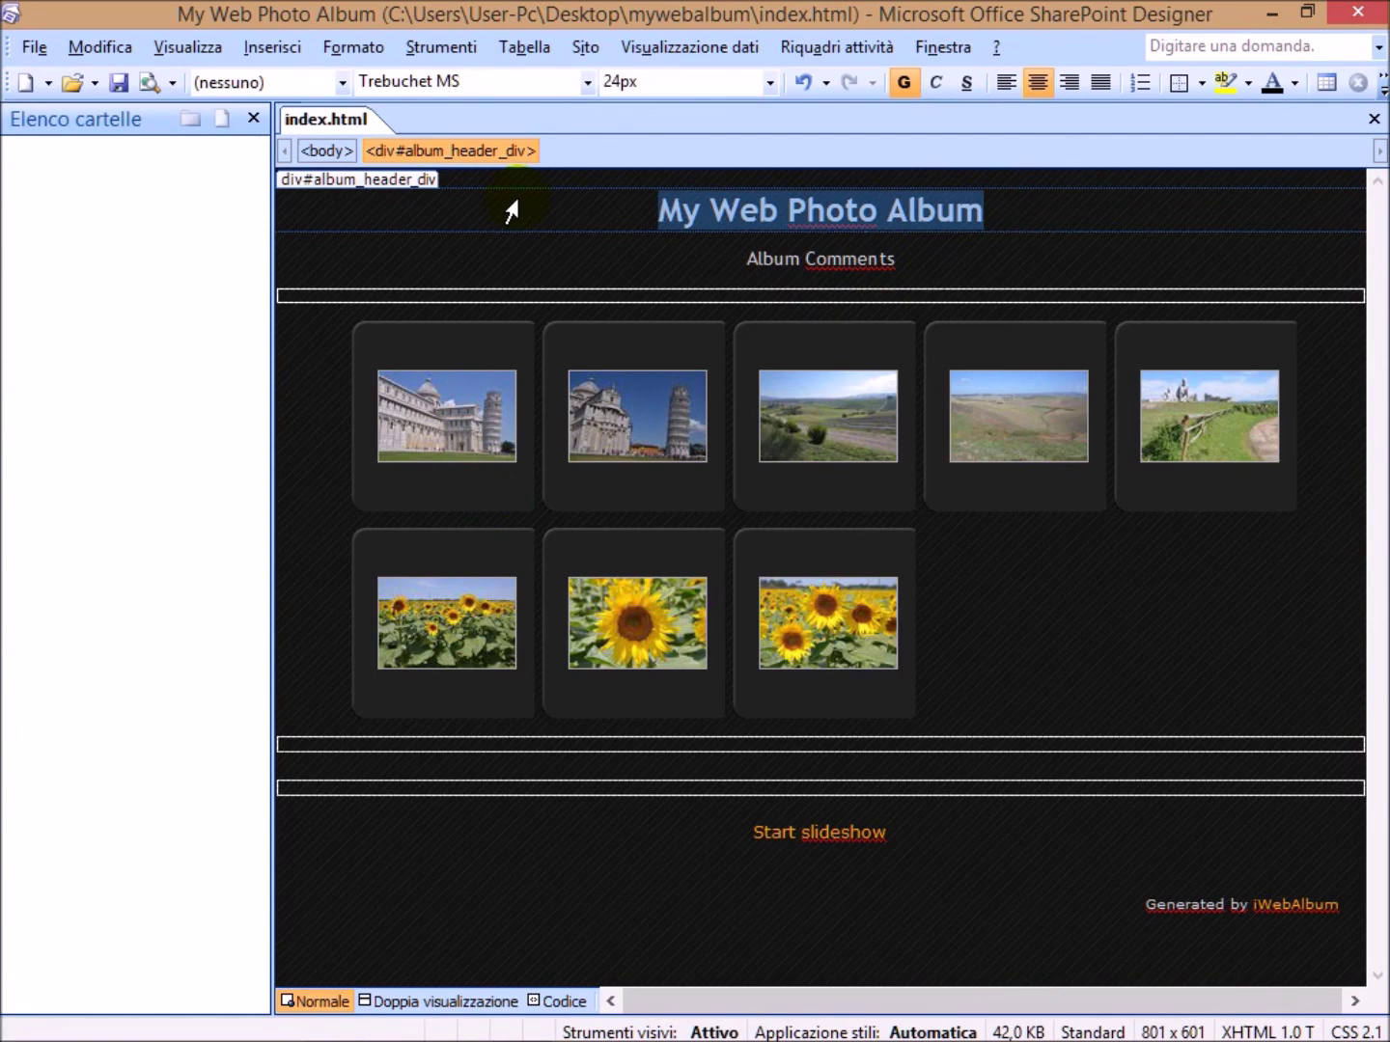
pyautogui.write('Le Nostre Fotografie')
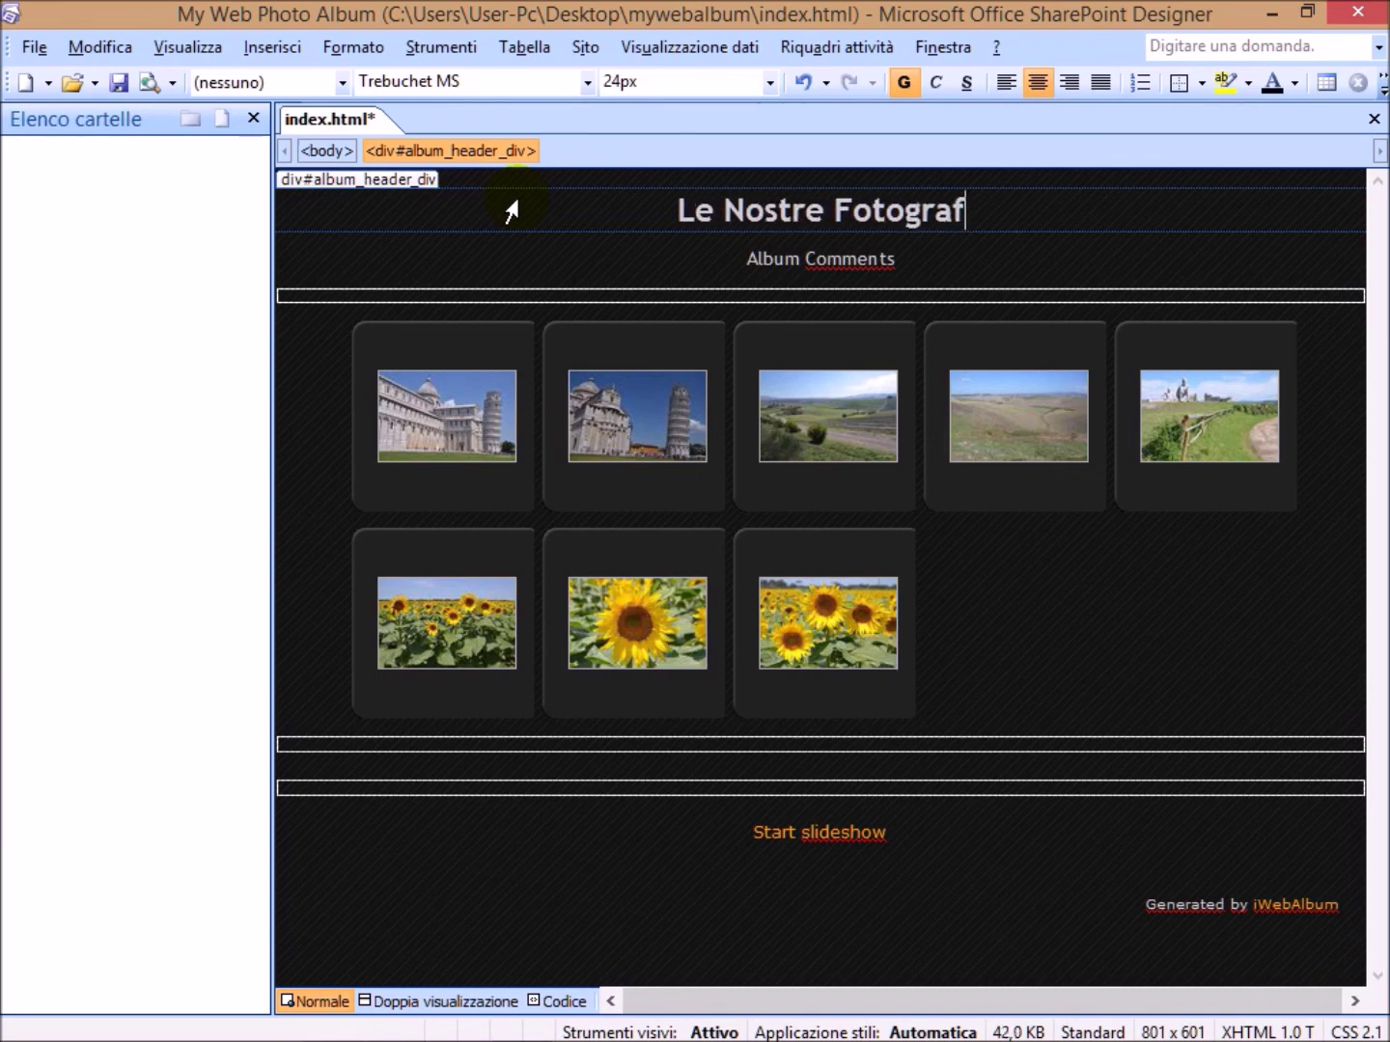
pyautogui.click(915, 257)
pyautogui.moveTo(916, 257); pyautogui.dragTo(559, 256)
pyautogui.press('Delete')
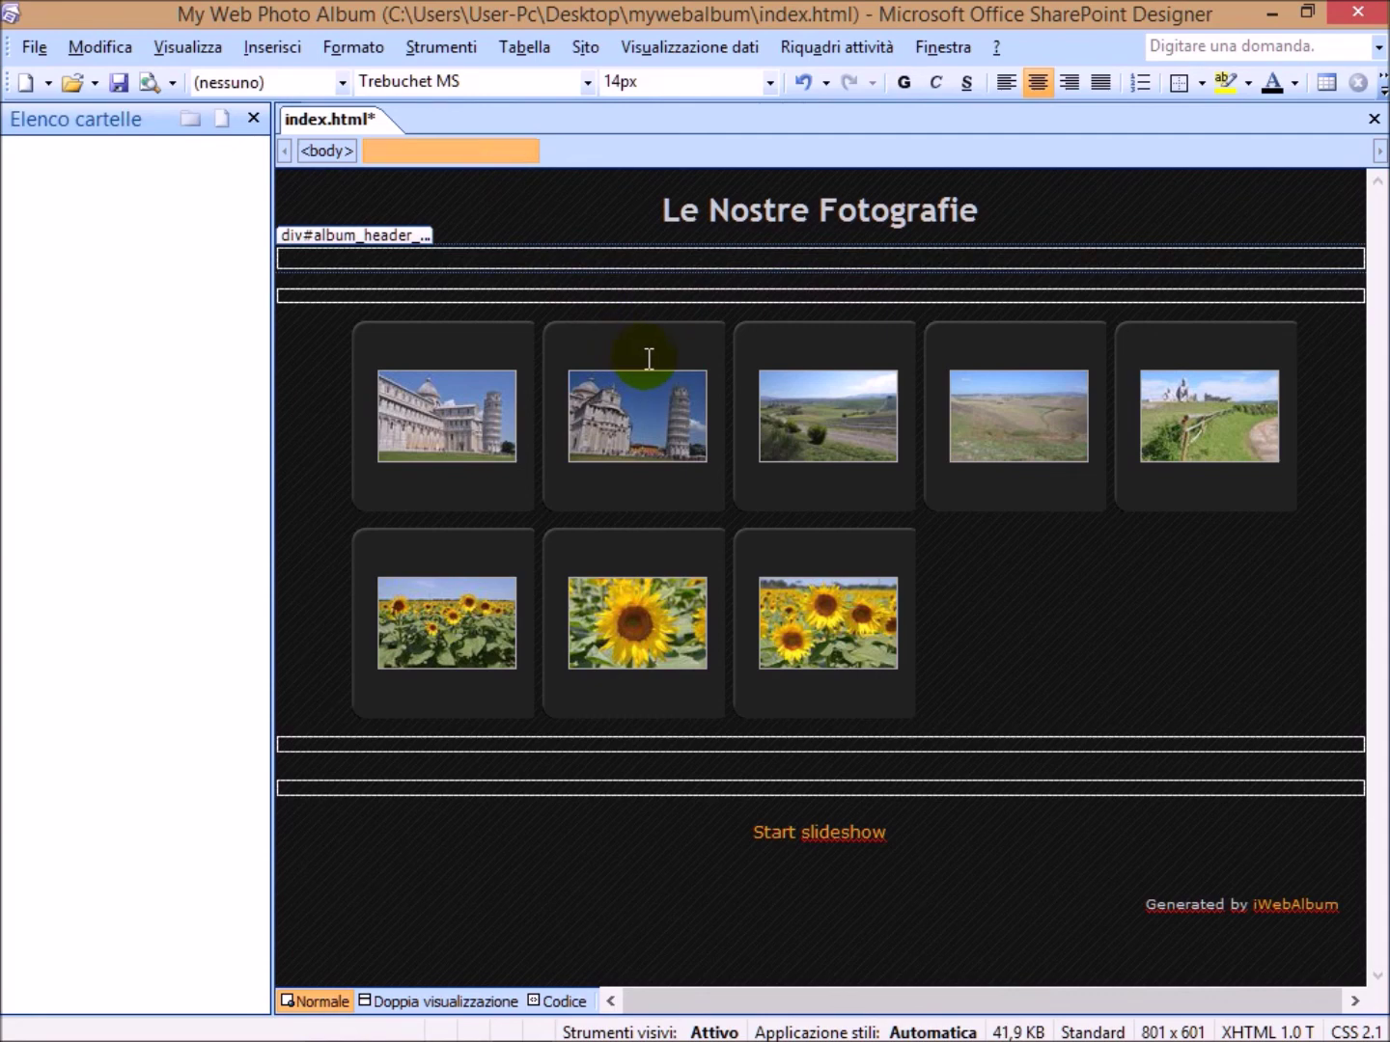
pyautogui.press('BackSpace')
pyautogui.click(909, 248)
pyautogui.press('BackSpace')
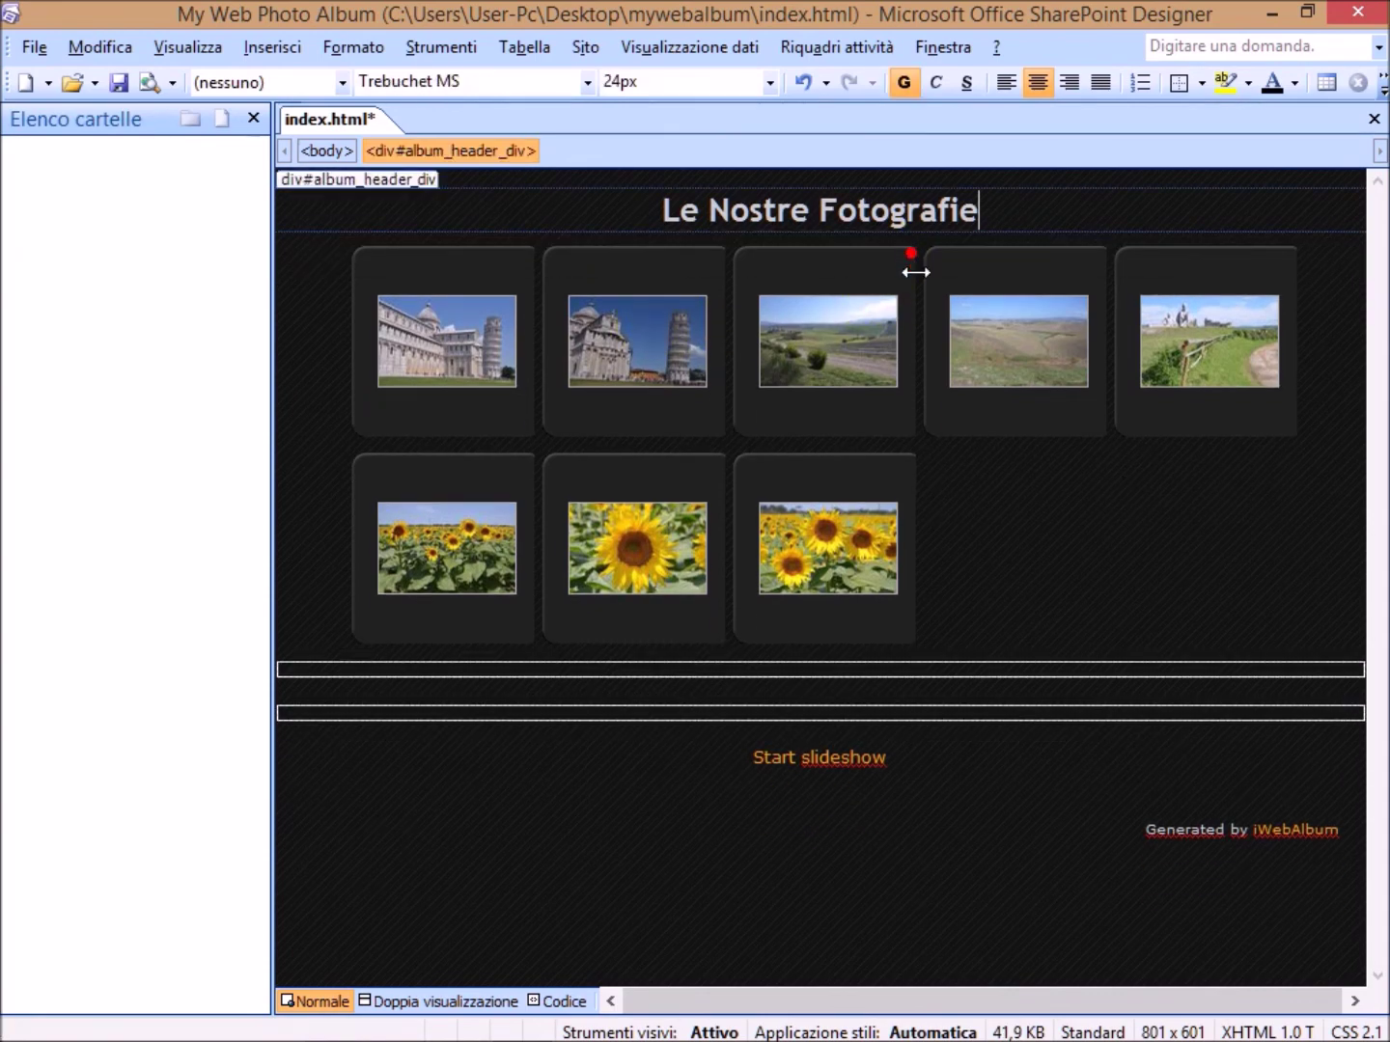
# - Delete the "Generated by iWebAlbum" credit below the slideshow link
pyautogui.click(1344, 828)
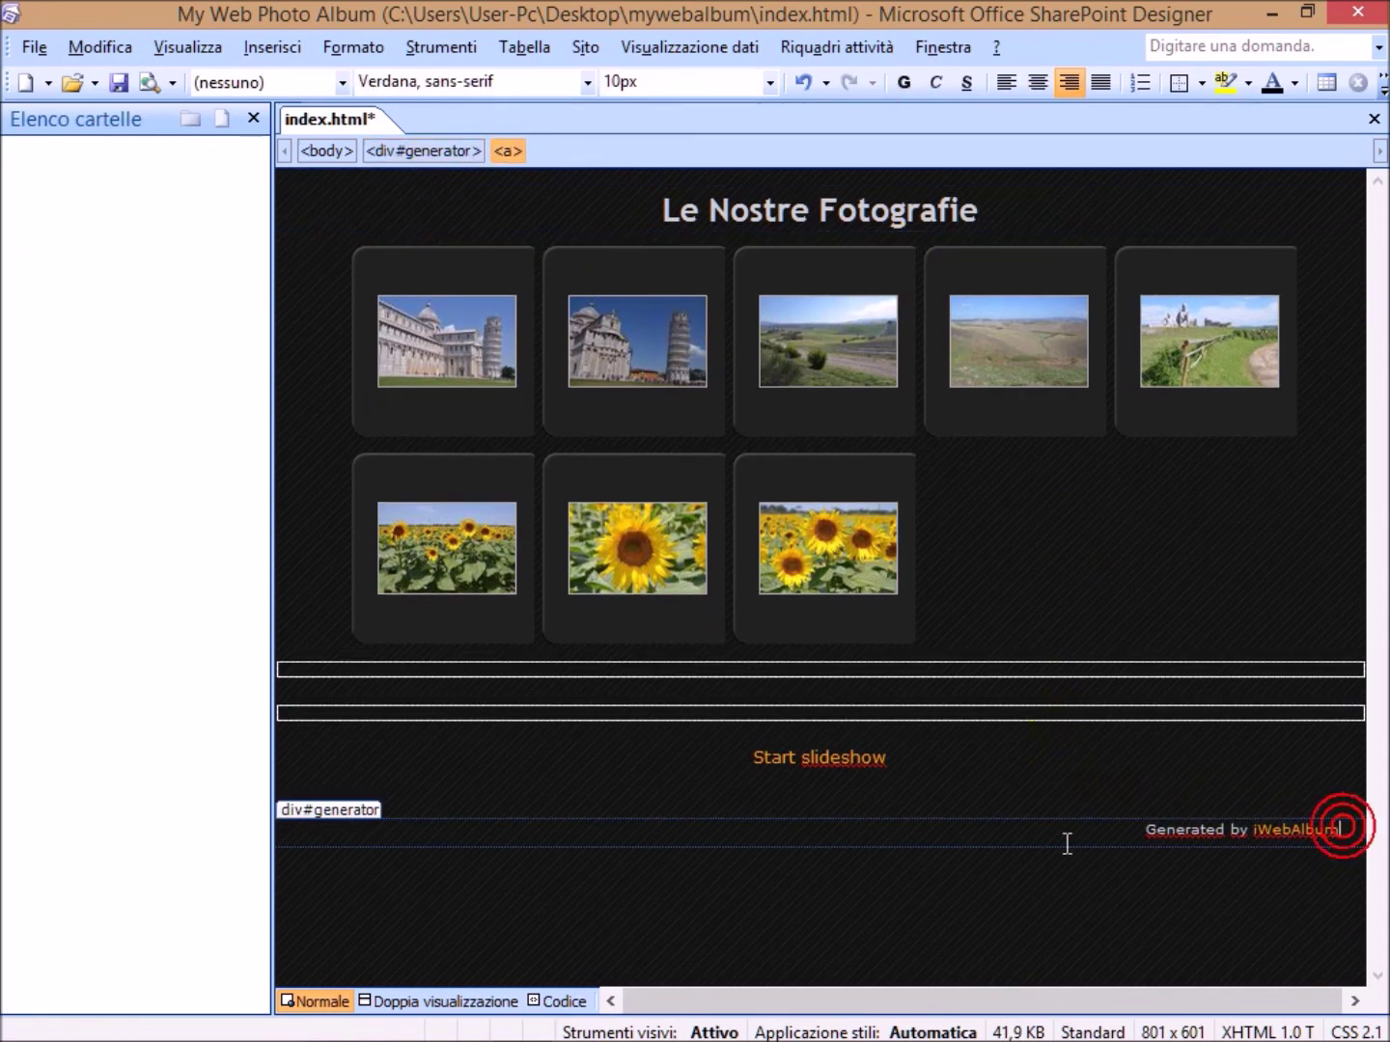
pyautogui.press('BackSpace')
pyautogui.press('BackSpace')
pyautogui.press('BackSpace')
pyautogui.press('BackSpace')
pyautogui.press('BackSpace')
pyautogui.press('BackSpace')
pyautogui.press('BackSpace')
pyautogui.press('BackSpace')
pyautogui.press('BackSpace')
pyautogui.press('BackSpace')
pyautogui.press('BackSpace')
pyautogui.press('BackSpace')
pyautogui.press('BackSpace')
pyautogui.press('BackSpace')
pyautogui.press('BackSpace')
pyautogui.press('BackSpace')
pyautogui.press('BackSpace')
pyautogui.press('BackSpace')
pyautogui.press('BackSpace')
pyautogui.press('BackSpace')
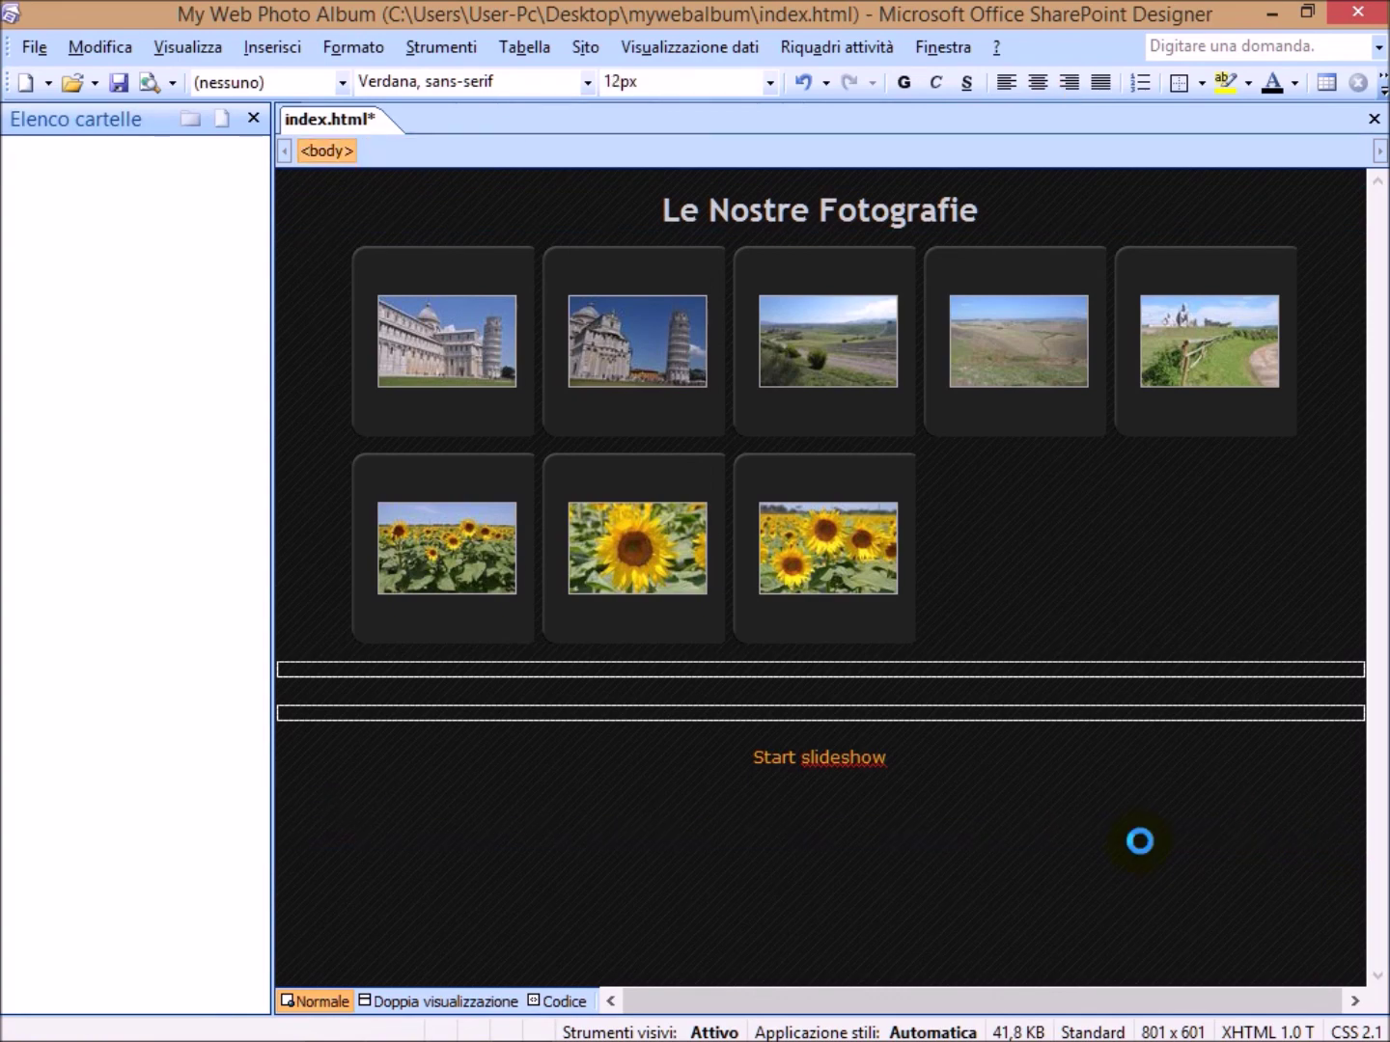
pyautogui.press('BackSpace')
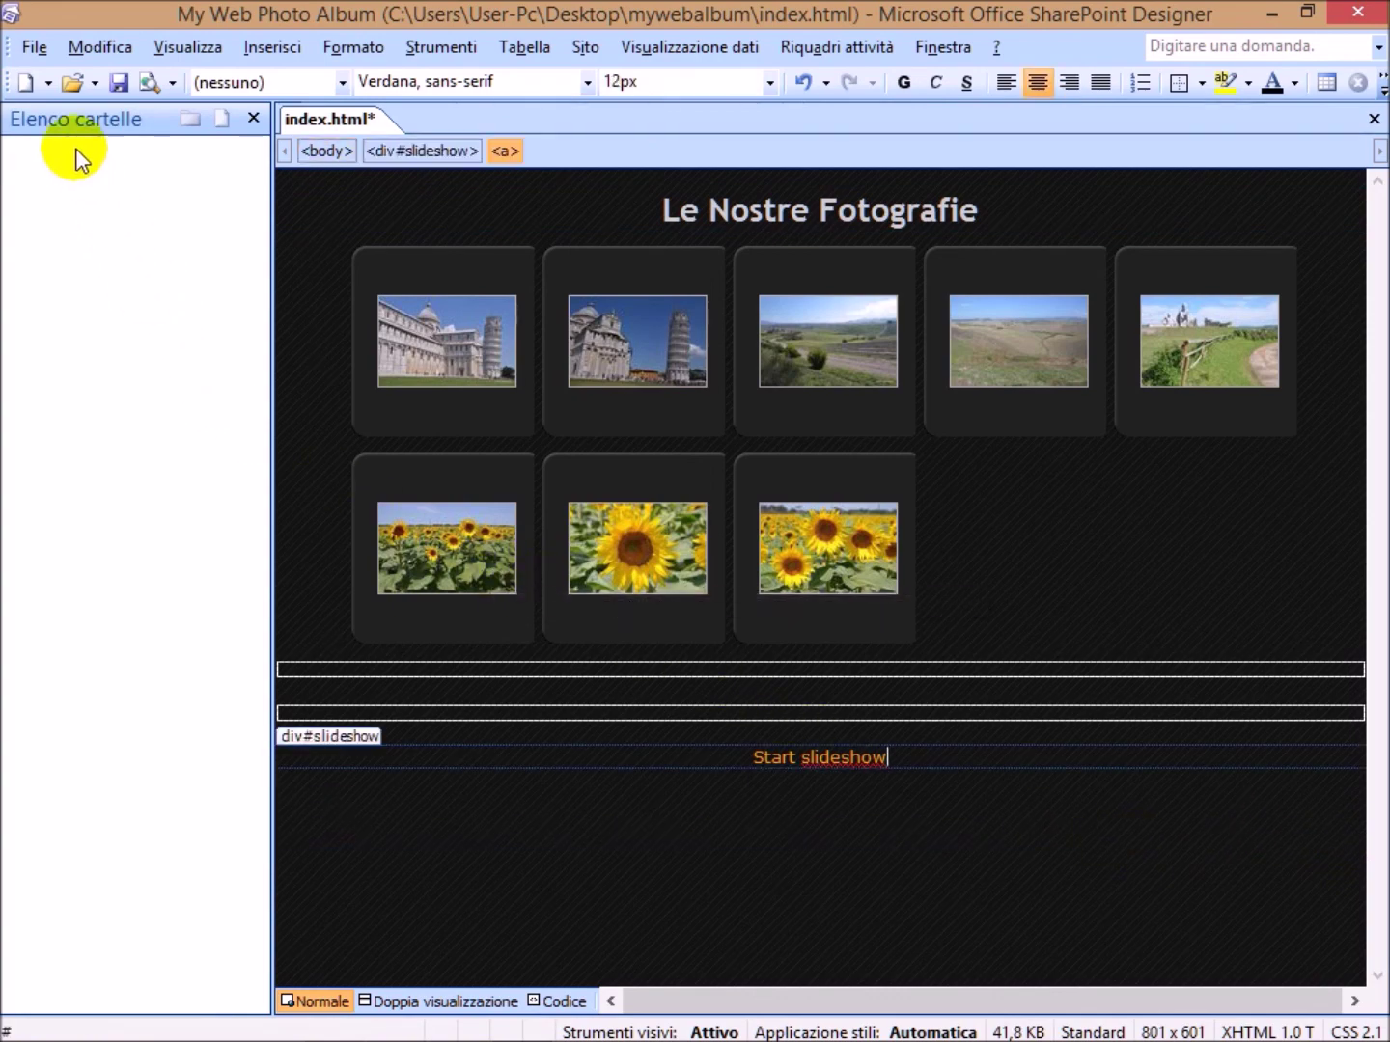
# - Save the edited album page and close both SharePoint Designer and iWebAlbum
pyautogui.click(33, 46)
pyautogui.click(81, 246)
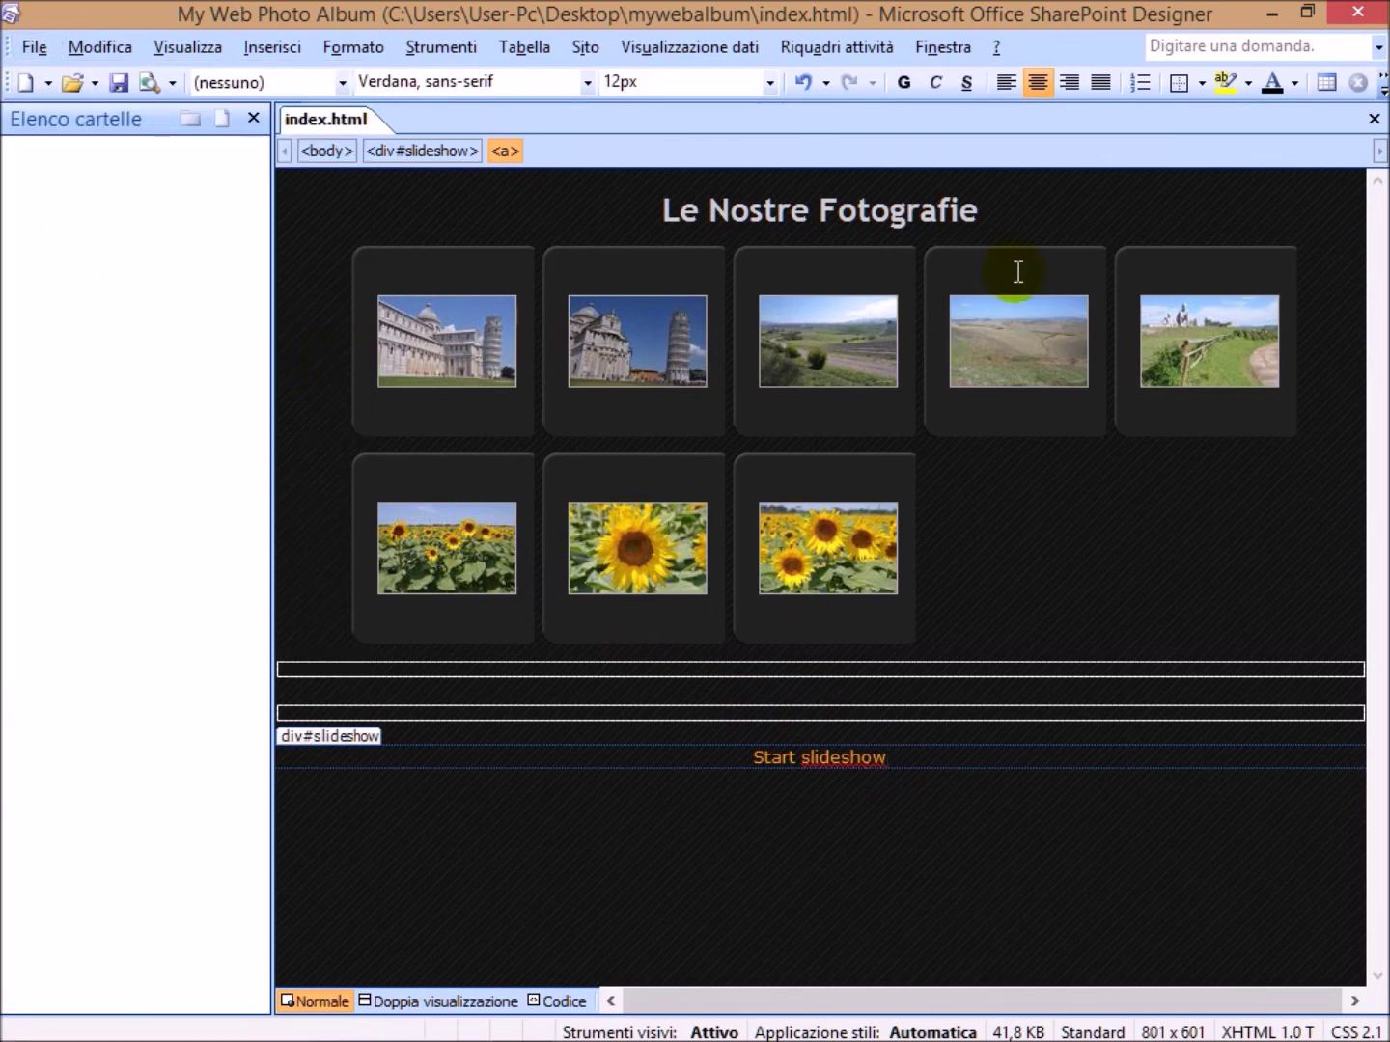
pyautogui.click(1360, 12)
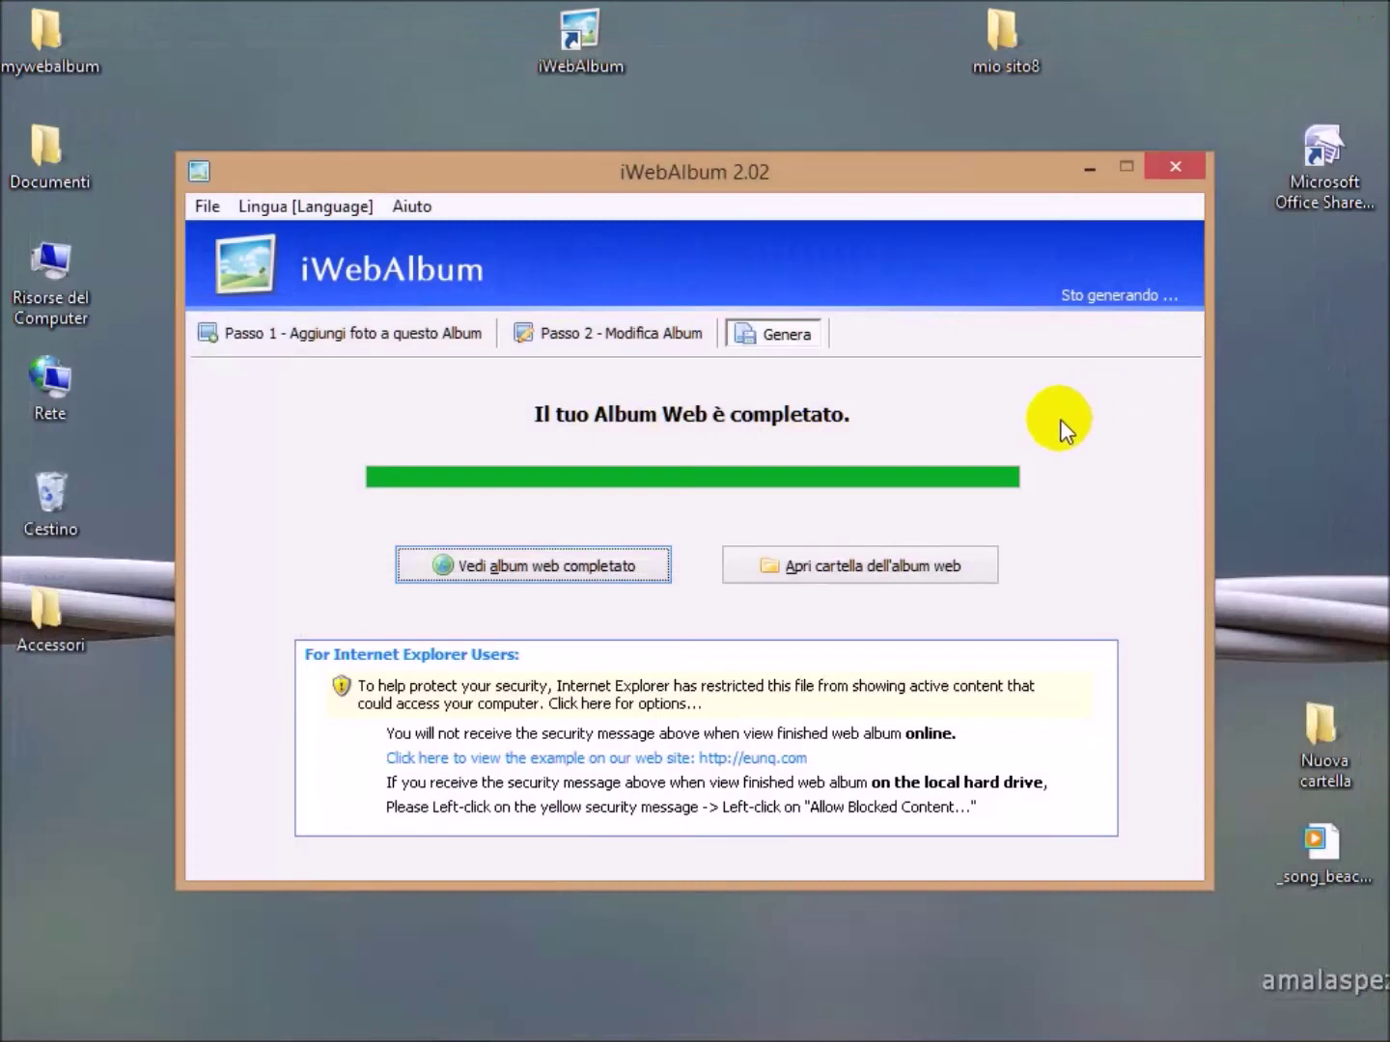
pyautogui.click(1188, 166)
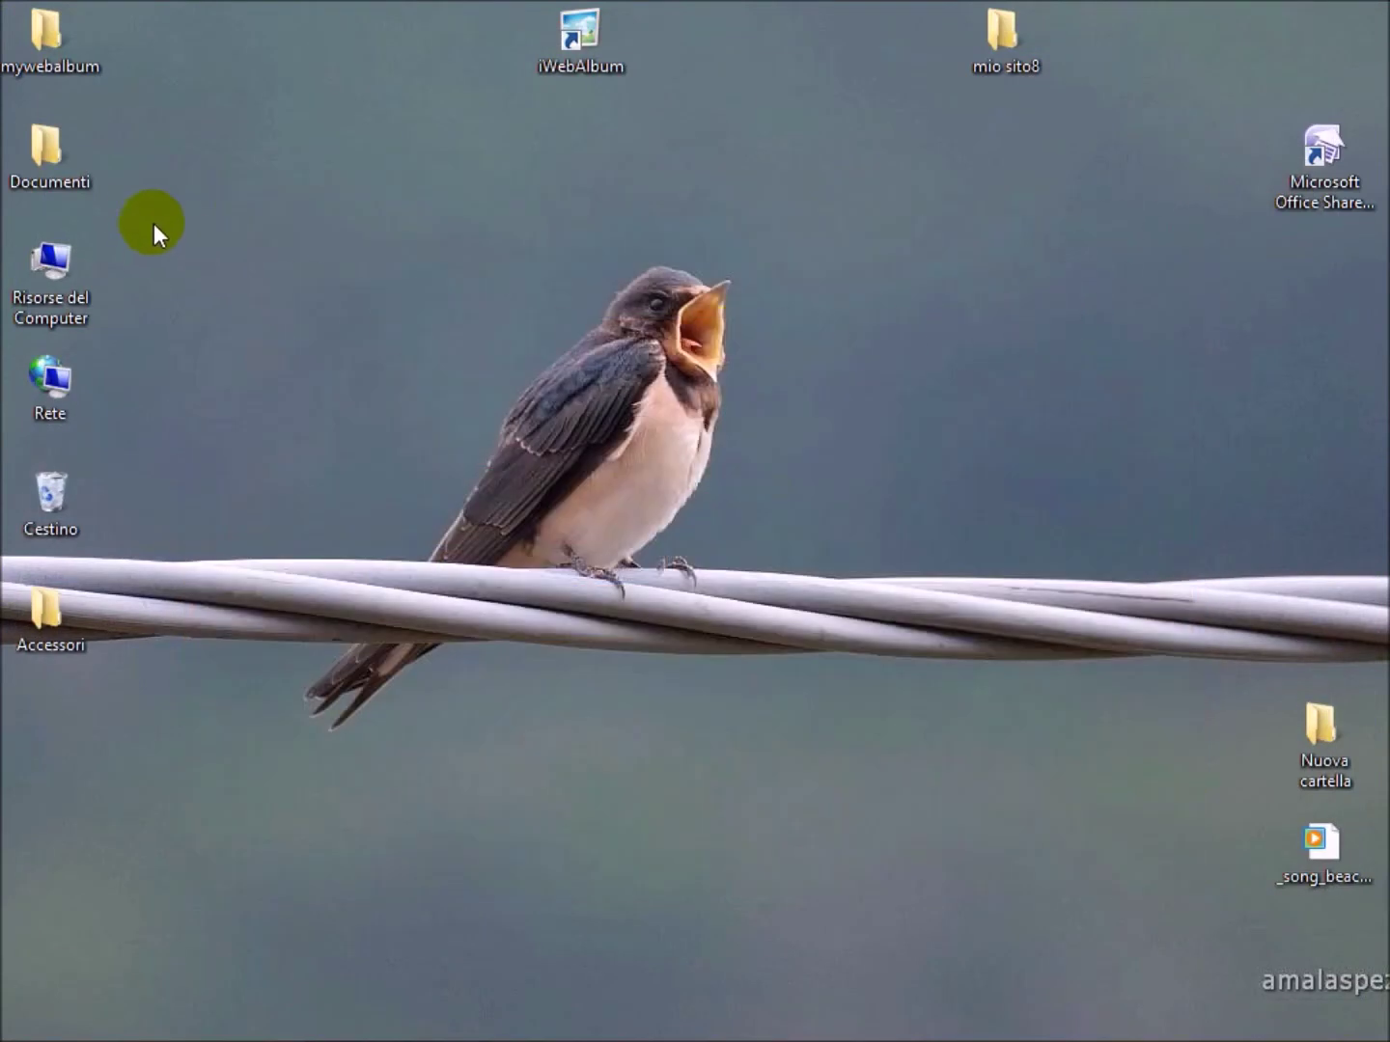
# - Copy the mywebalbum folder from the Desktop and open the mio sito8 folder
pyautogui.moveTo(47, 93); pyautogui.dragTo(517, 193)
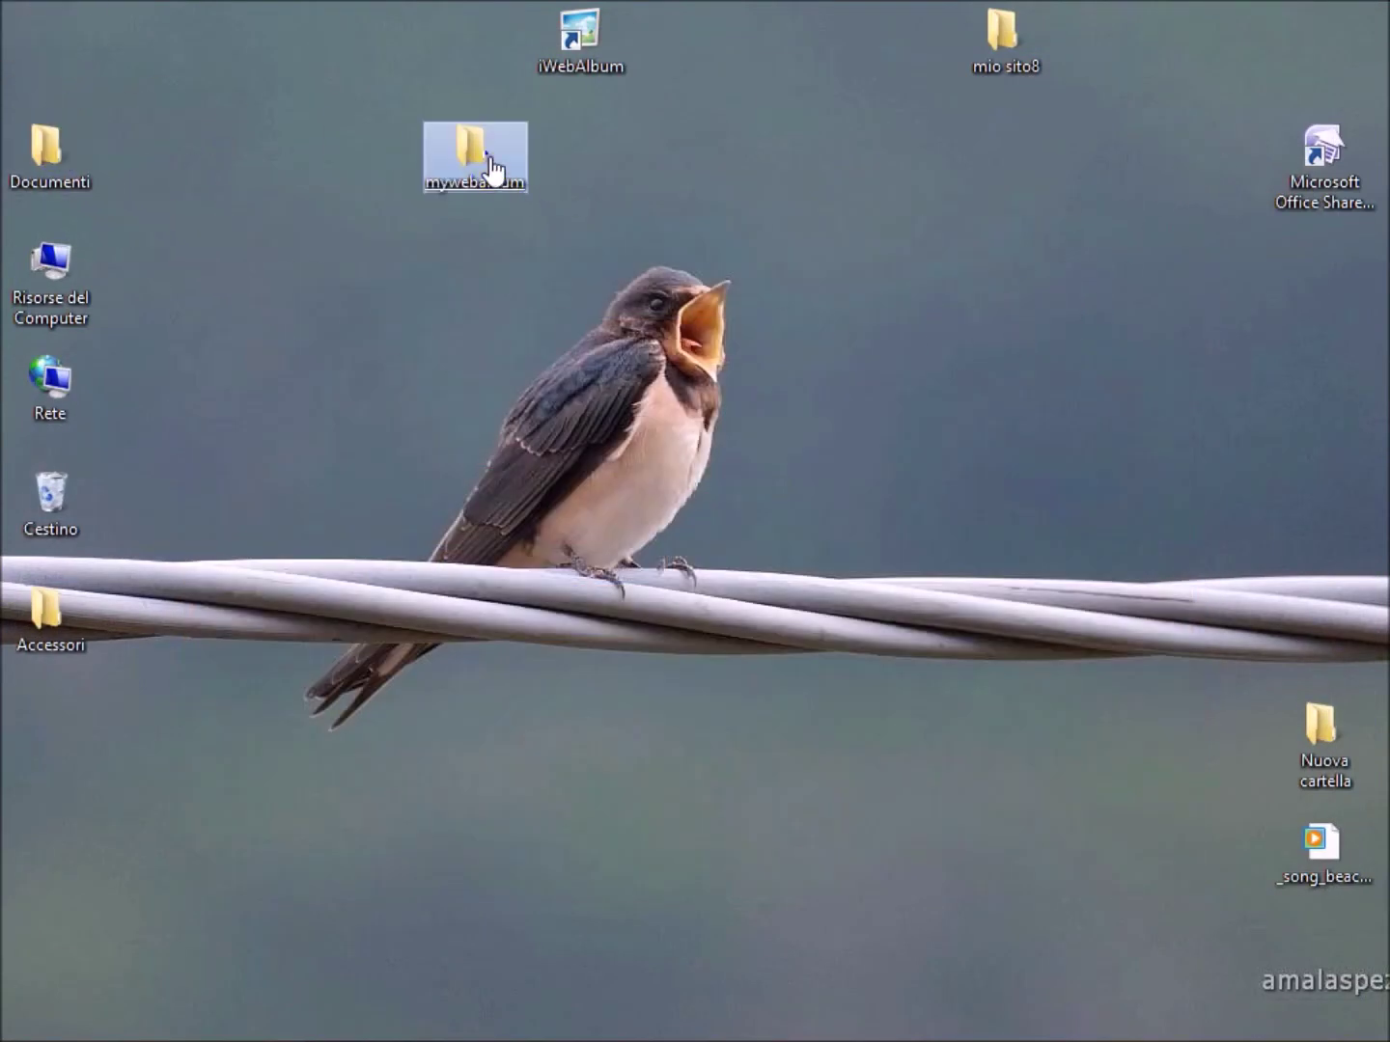
pyautogui.rightClick(489, 157)
pyautogui.click(582, 606)
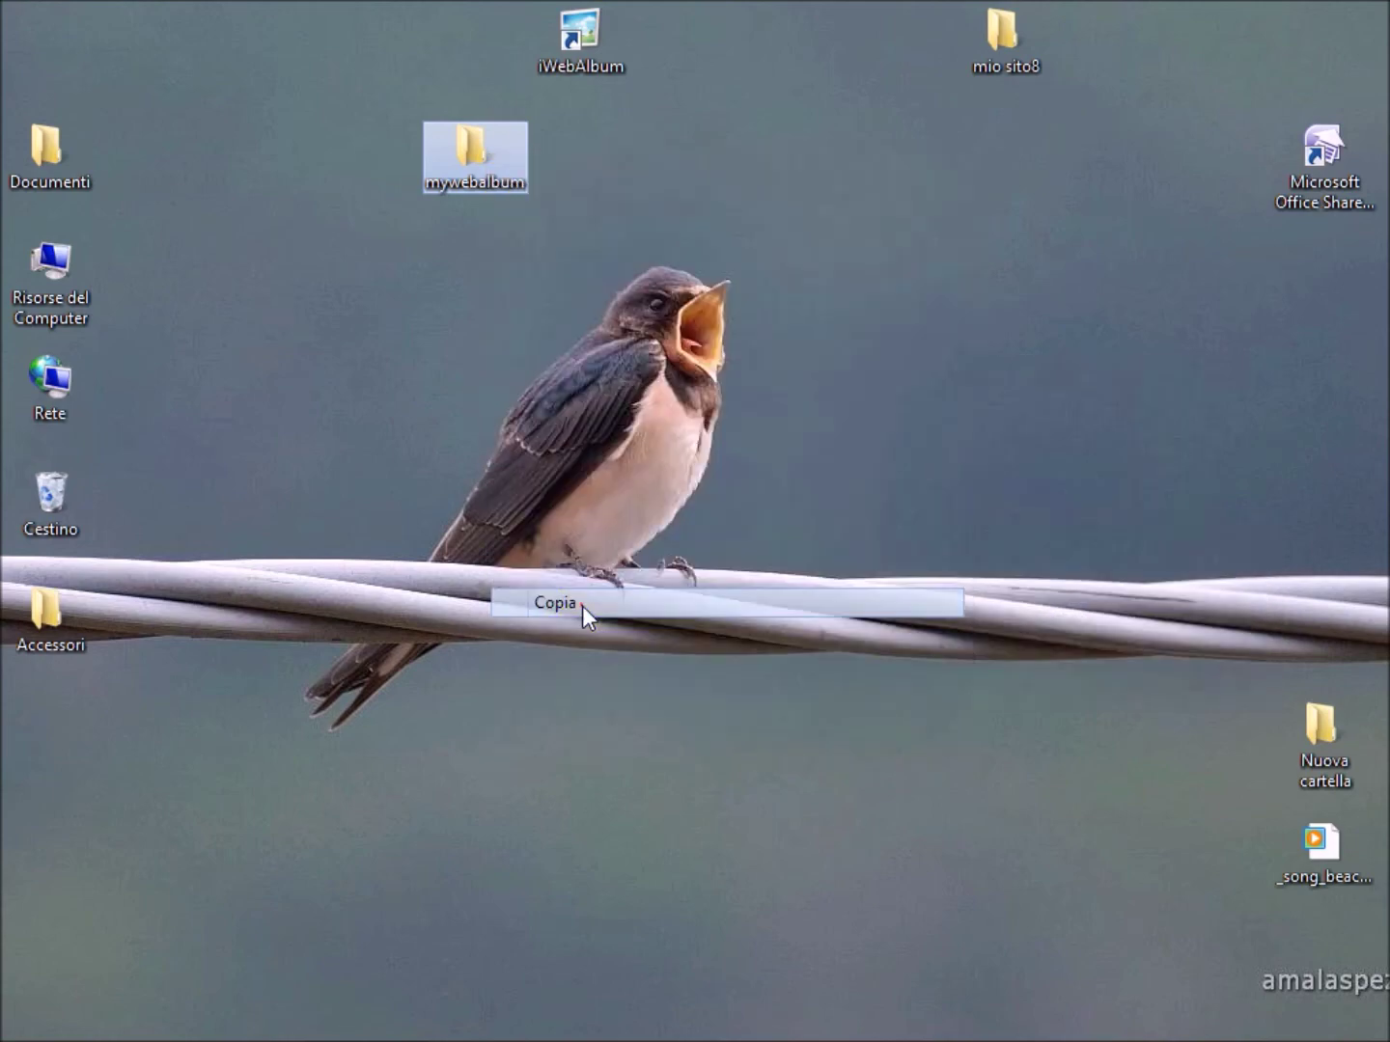
pyautogui.doubleClick(981, 63)
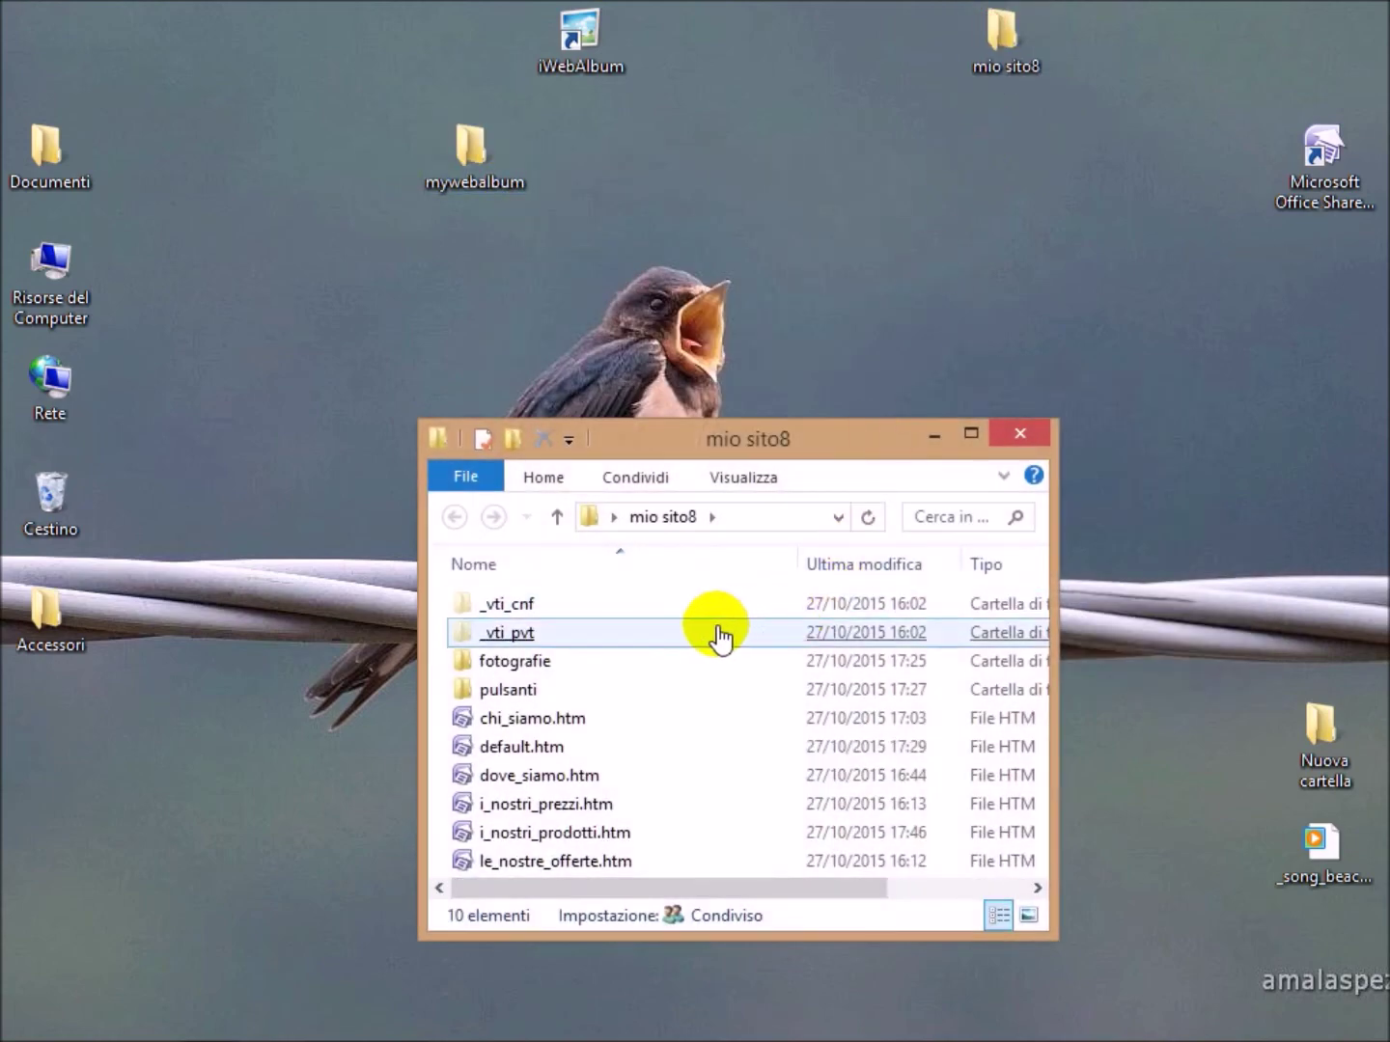
pyautogui.rightClick(706, 832)
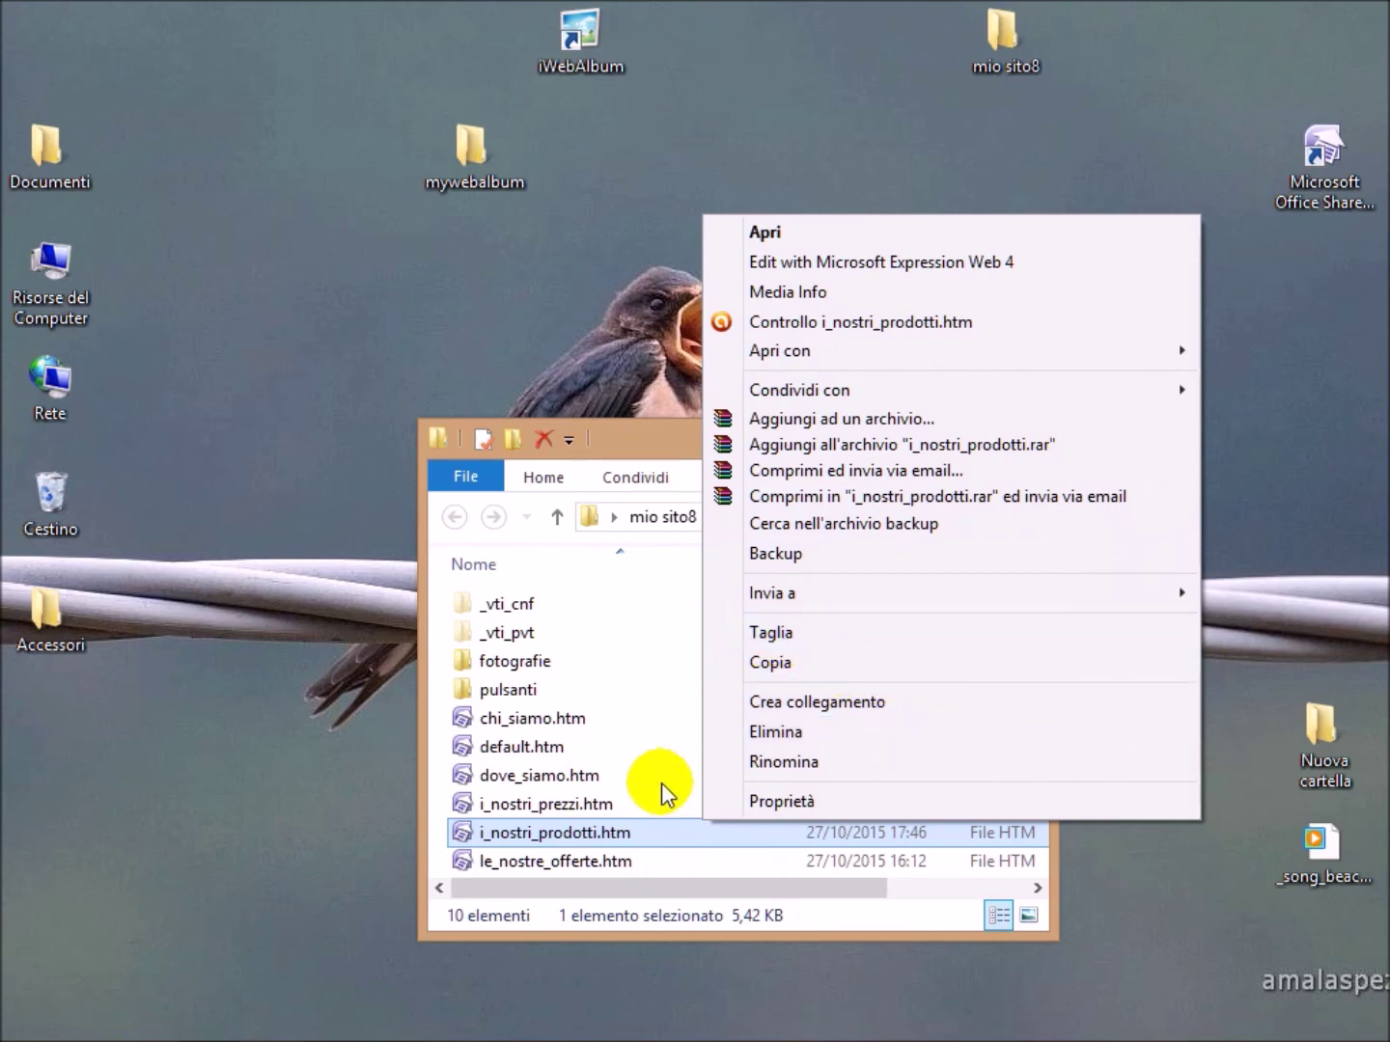
pyautogui.click(656, 718)
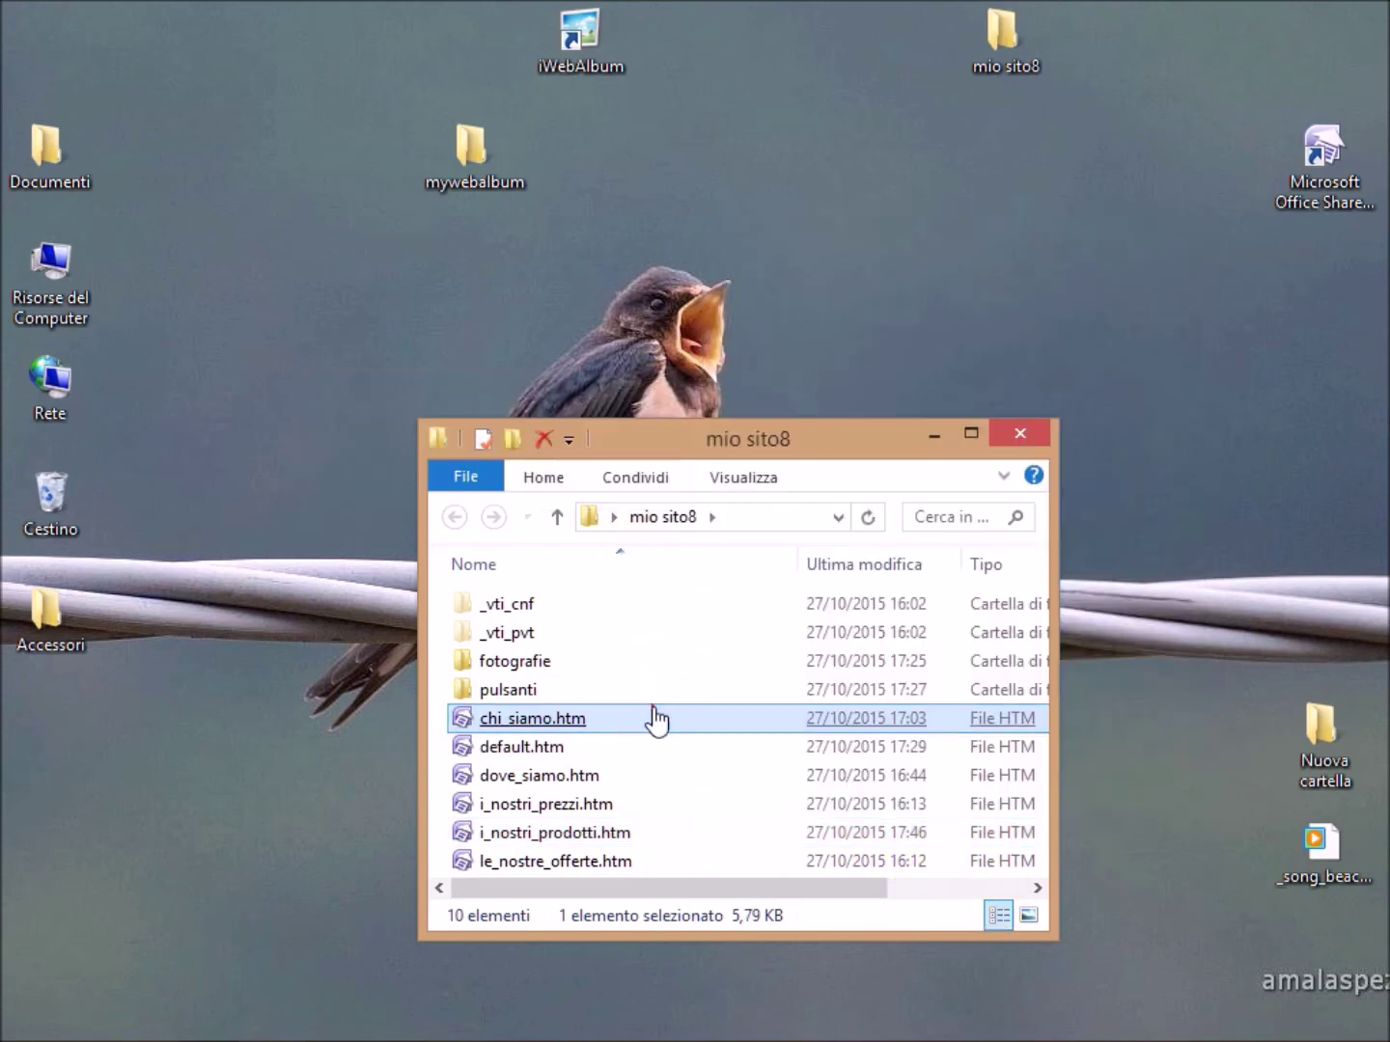
pyautogui.doubleClick(657, 717)
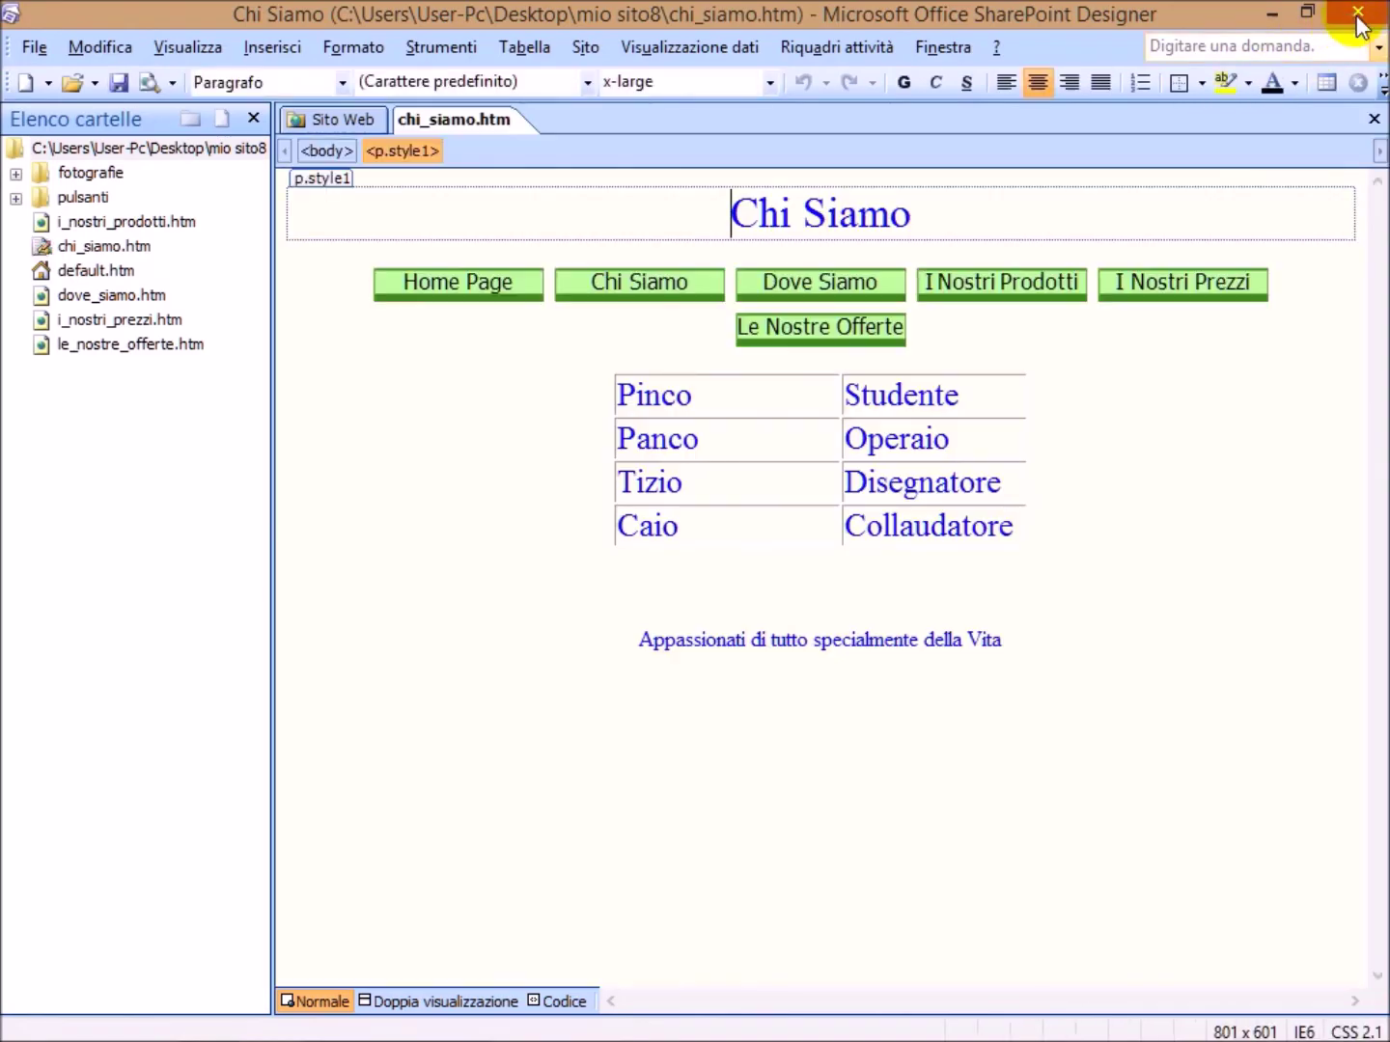
pyautogui.click(1357, 20)
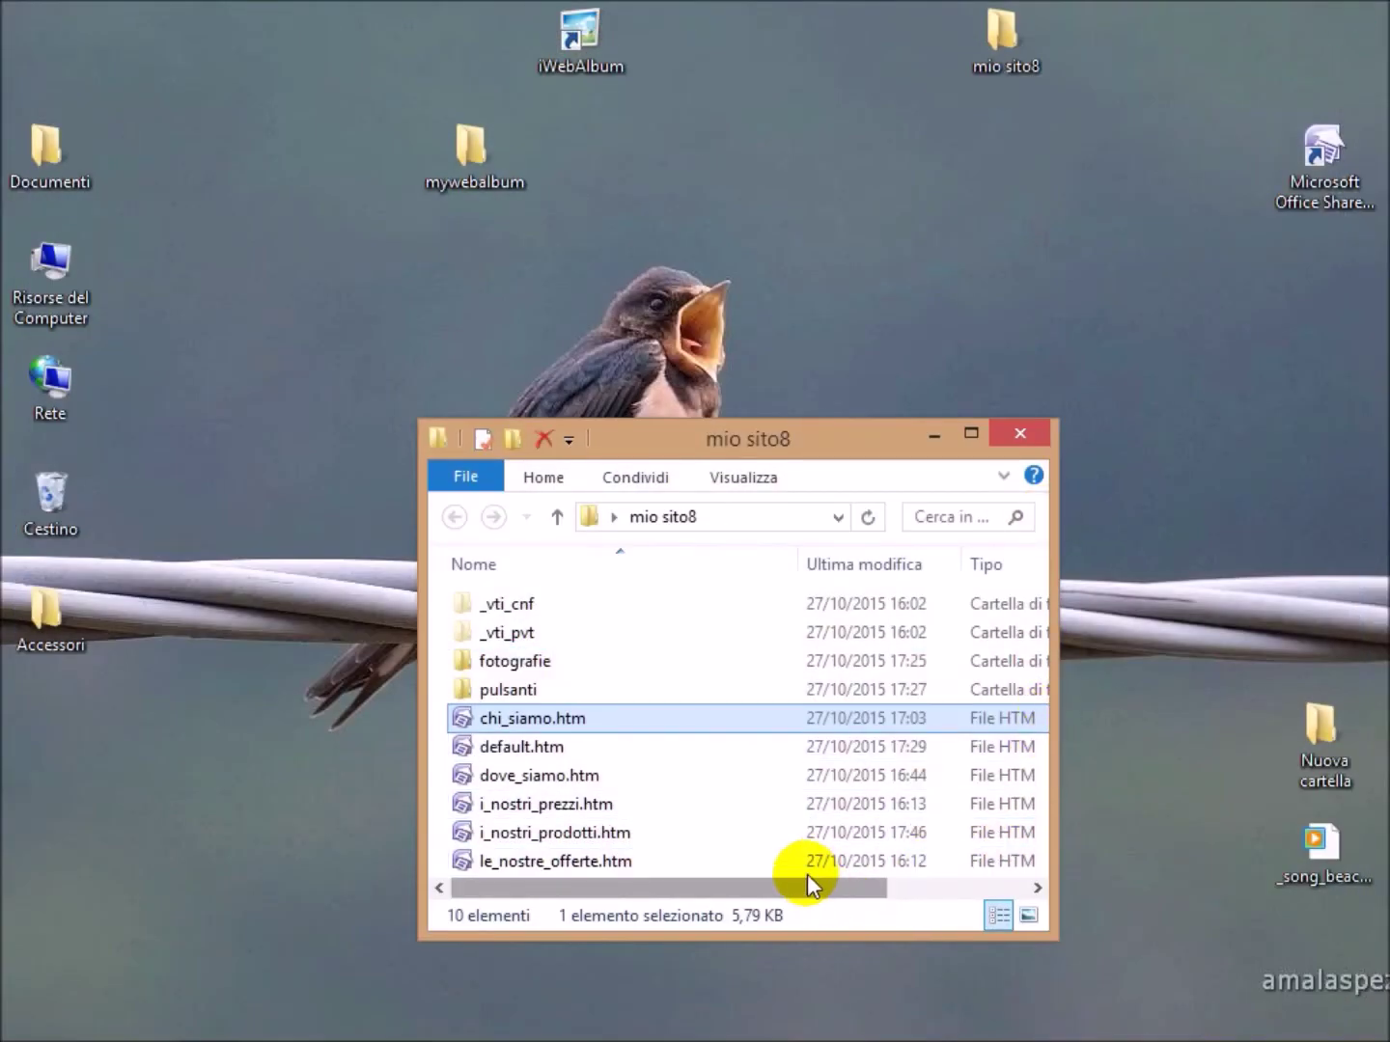
# - Maximize the mio sito8 folder window and paste the copied mywebalbum folder into it
pyautogui.hscroll(3, 772, 821)
pyautogui.click(971, 435)
pyautogui.click(365, 595)
pyautogui.rightClick(416, 517)
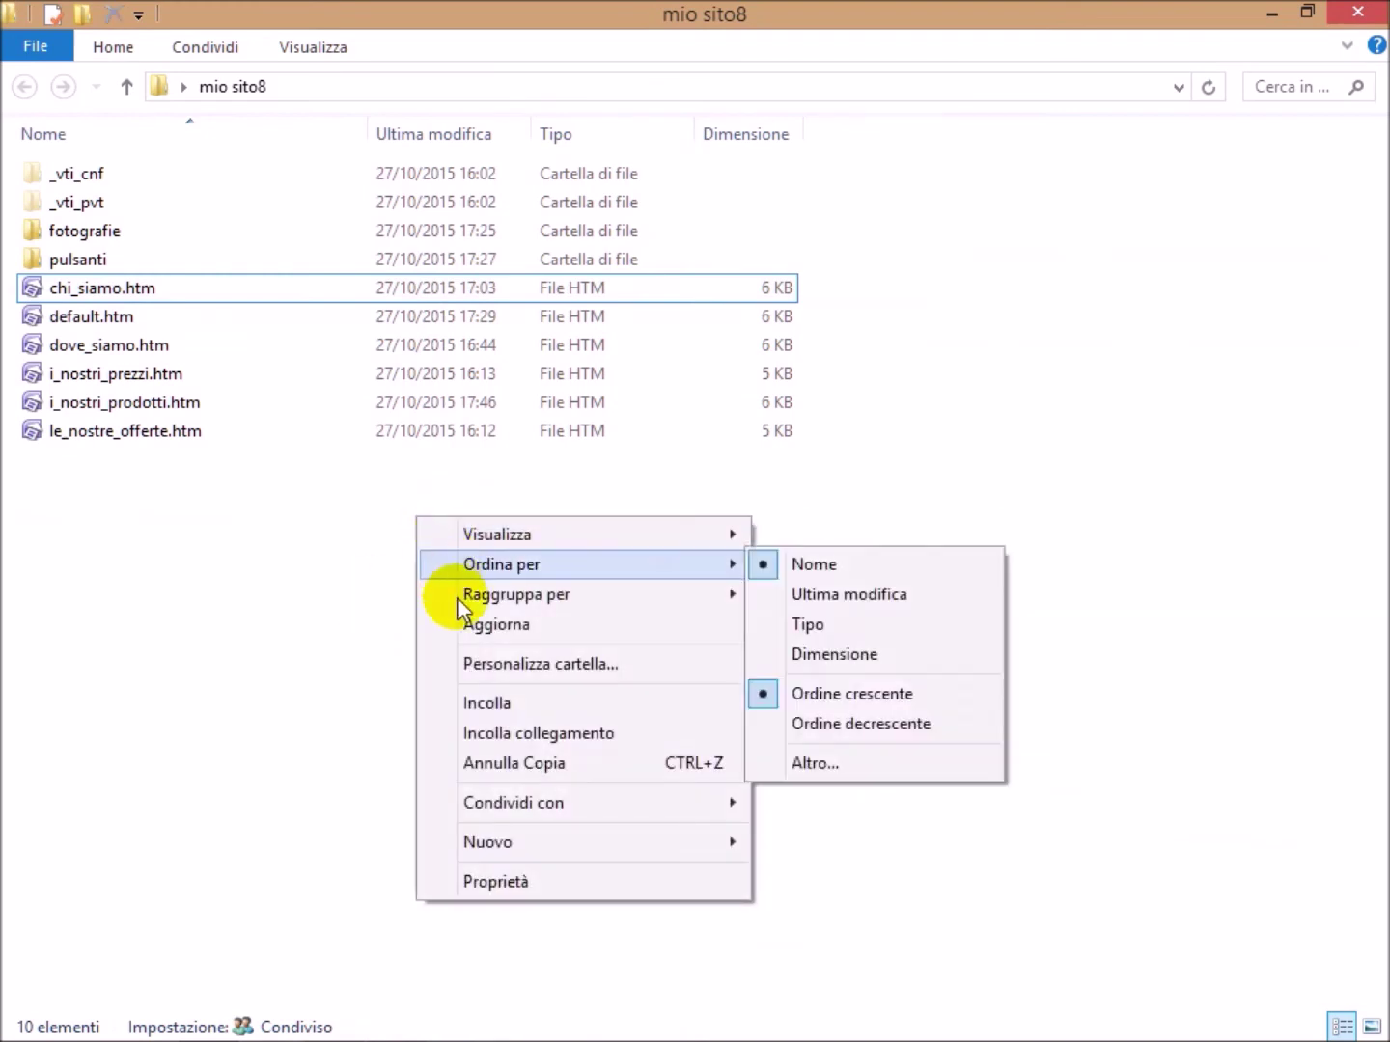
pyautogui.click(496, 704)
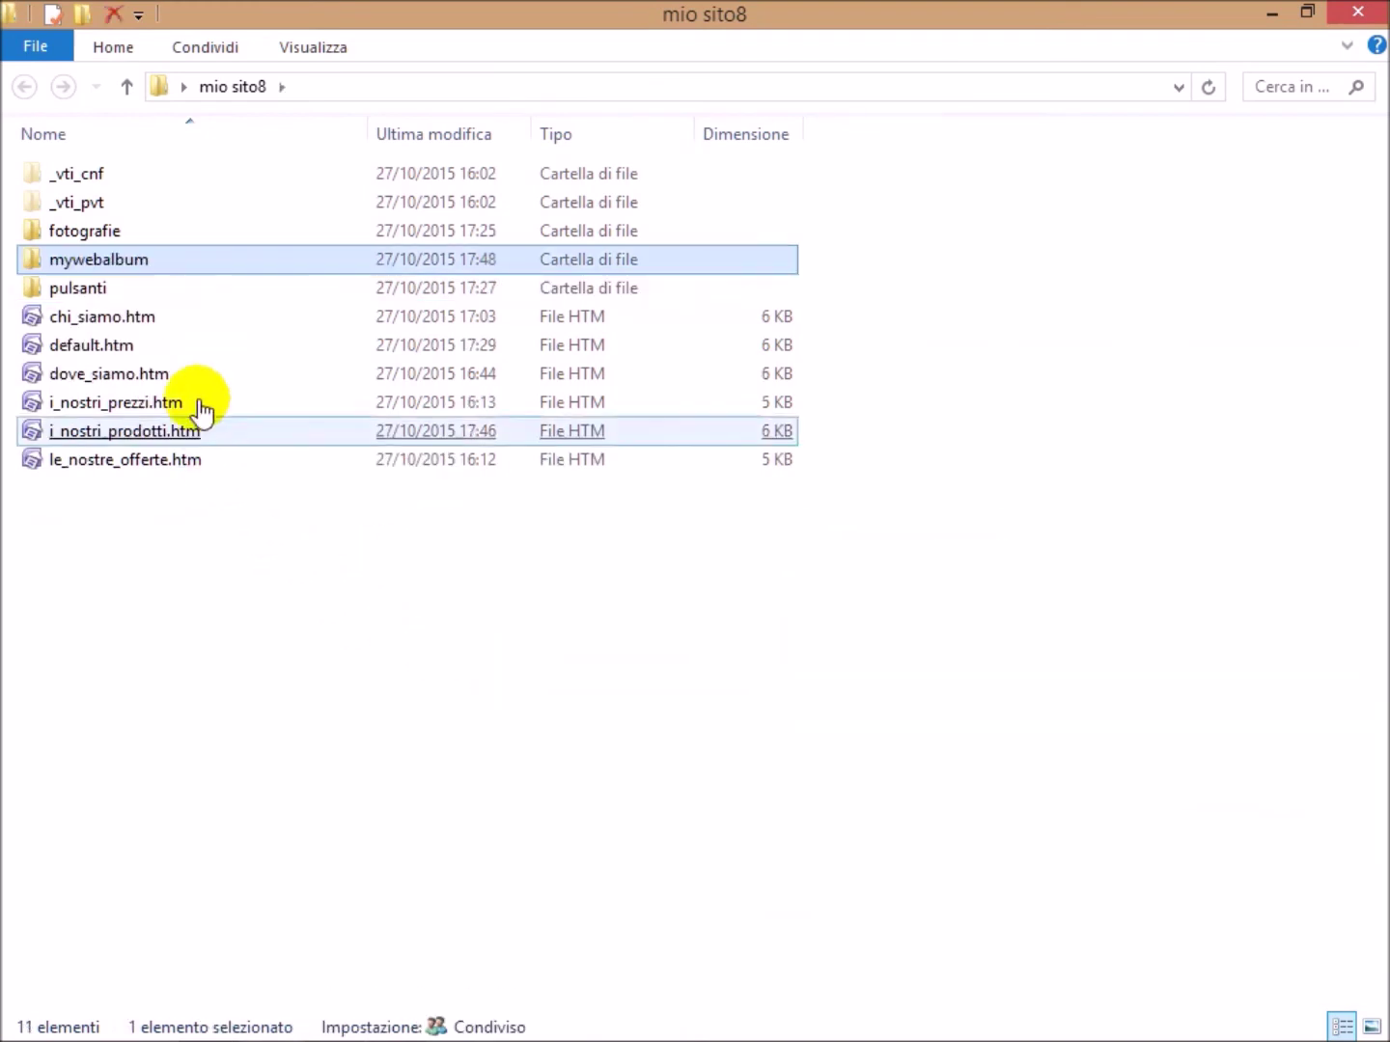
# - Rename index.html in the site's mywebalbum folder to album.html and close the folder window
pyautogui.doubleClick(48, 260)
pyautogui.doubleClick(77, 203)
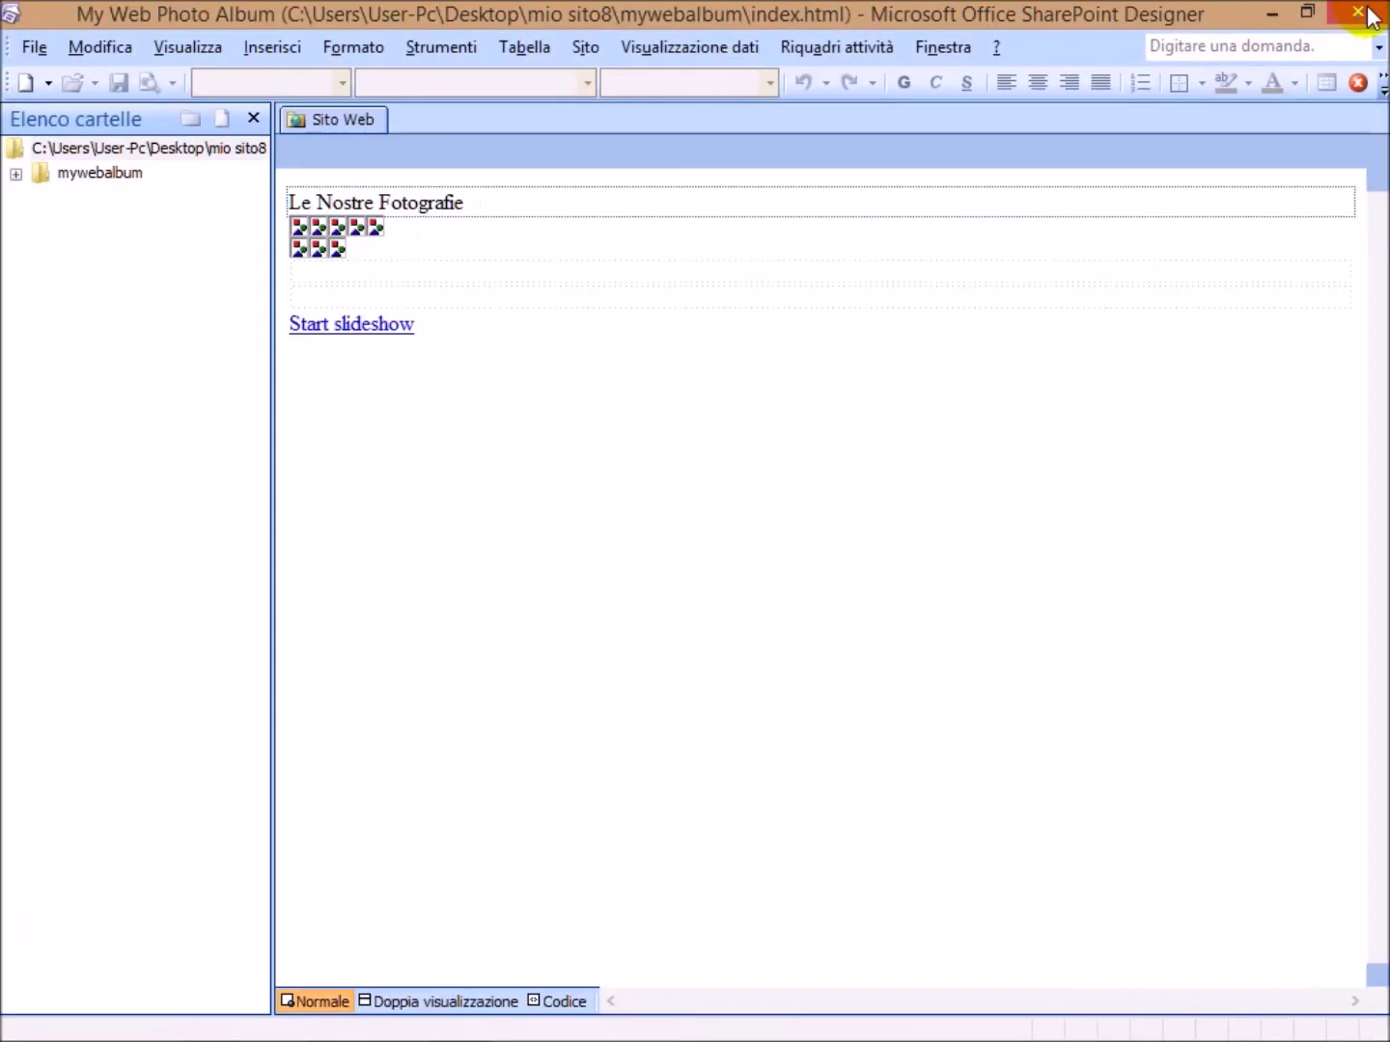
pyautogui.click(1358, 13)
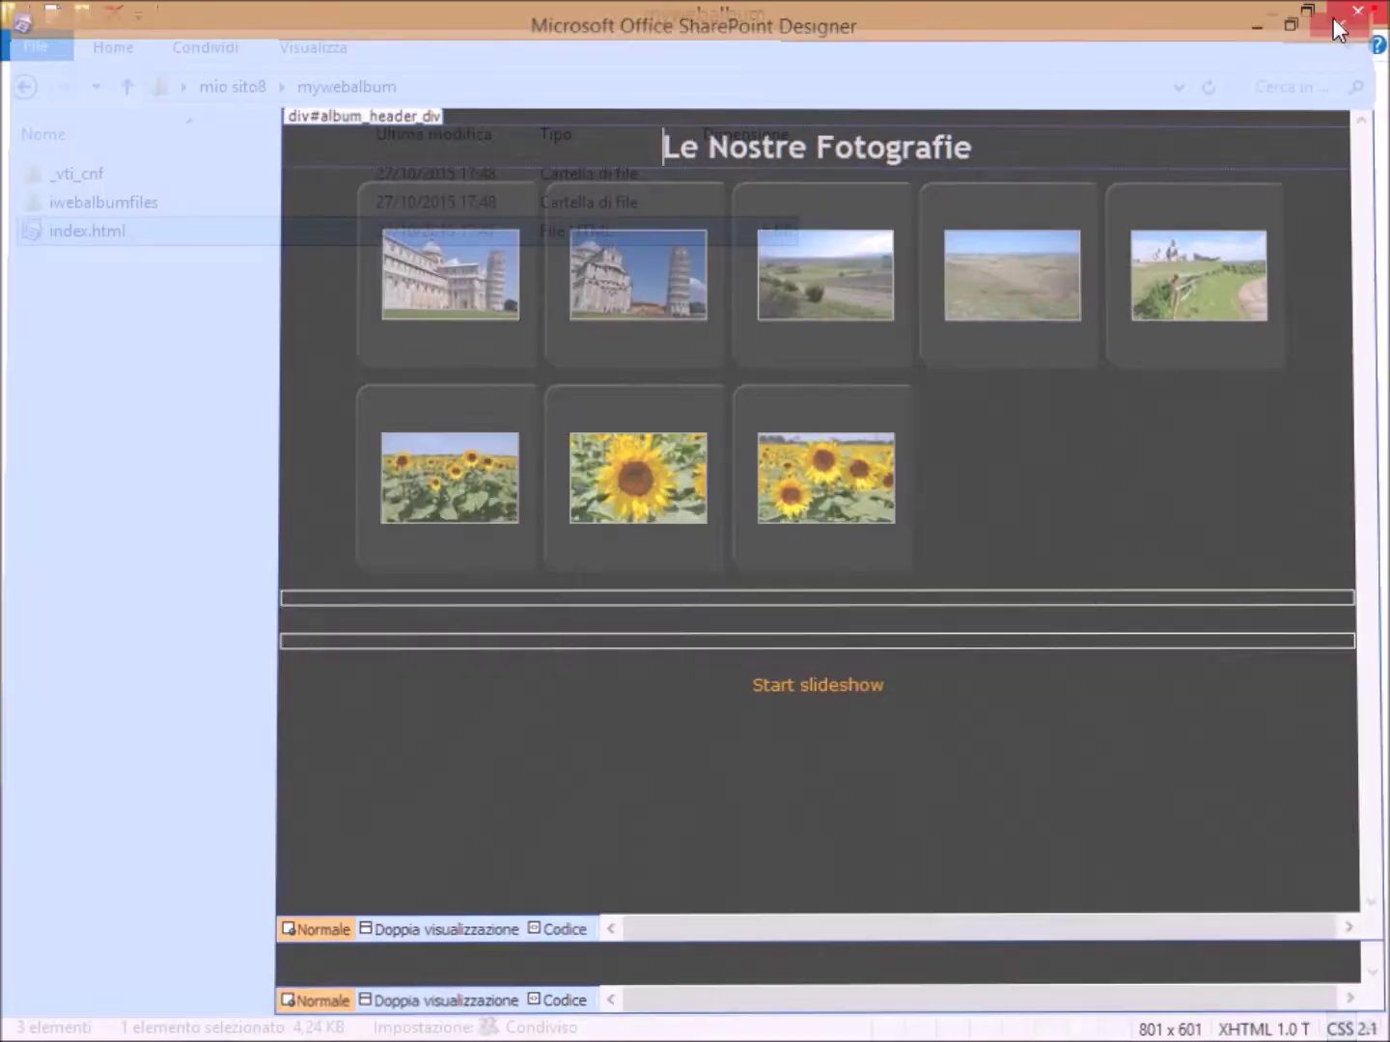
pyautogui.rightClick(76, 231)
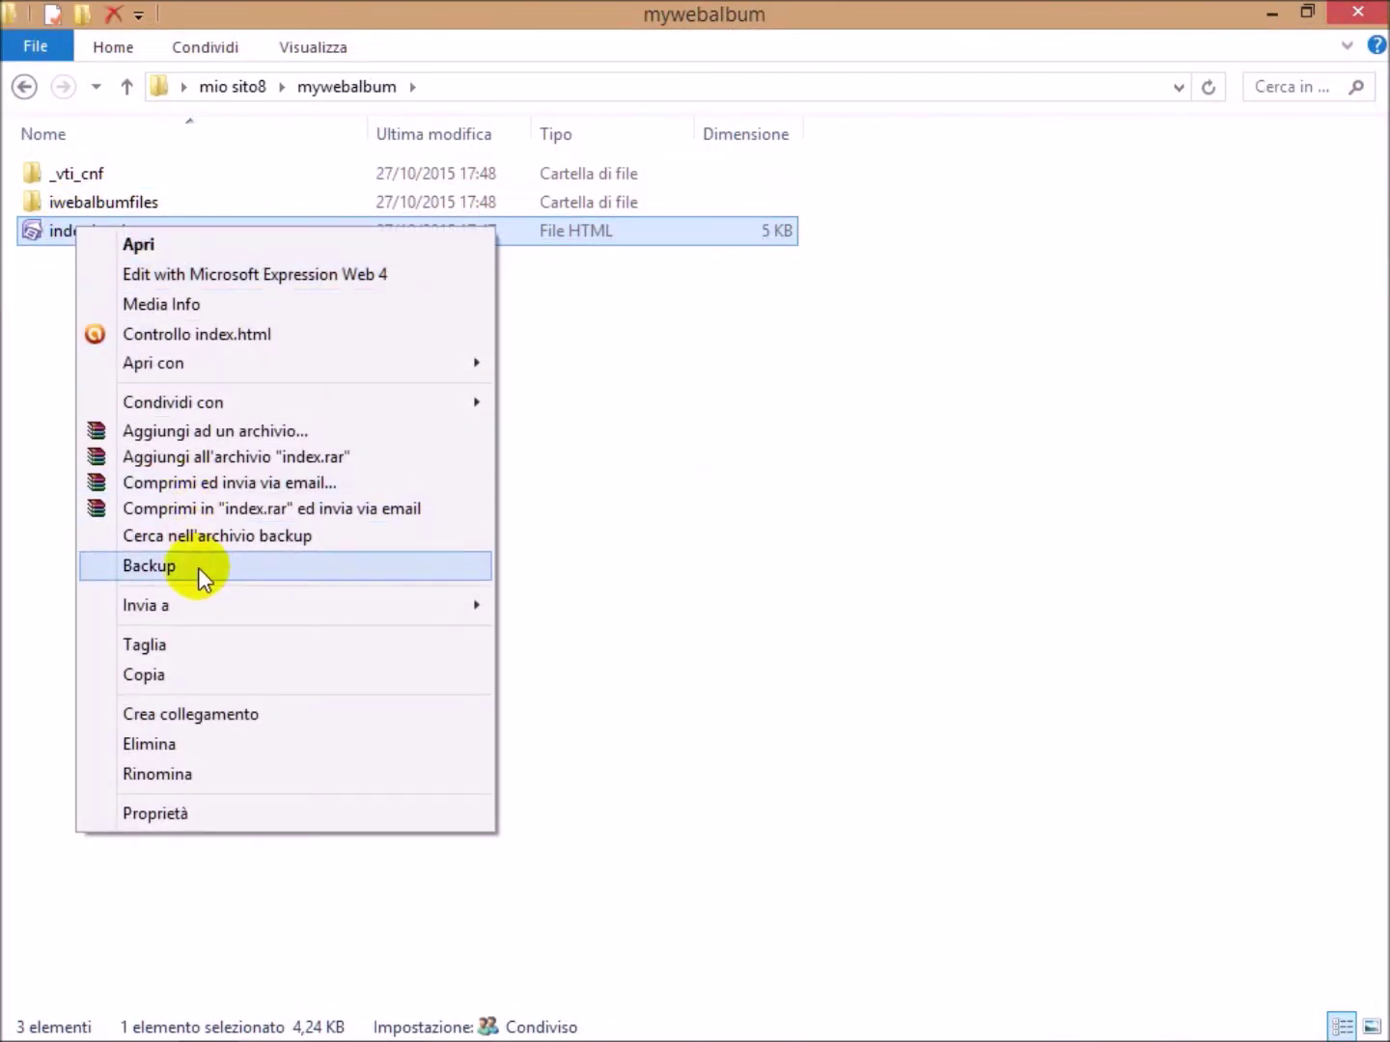
pyautogui.click(160, 776)
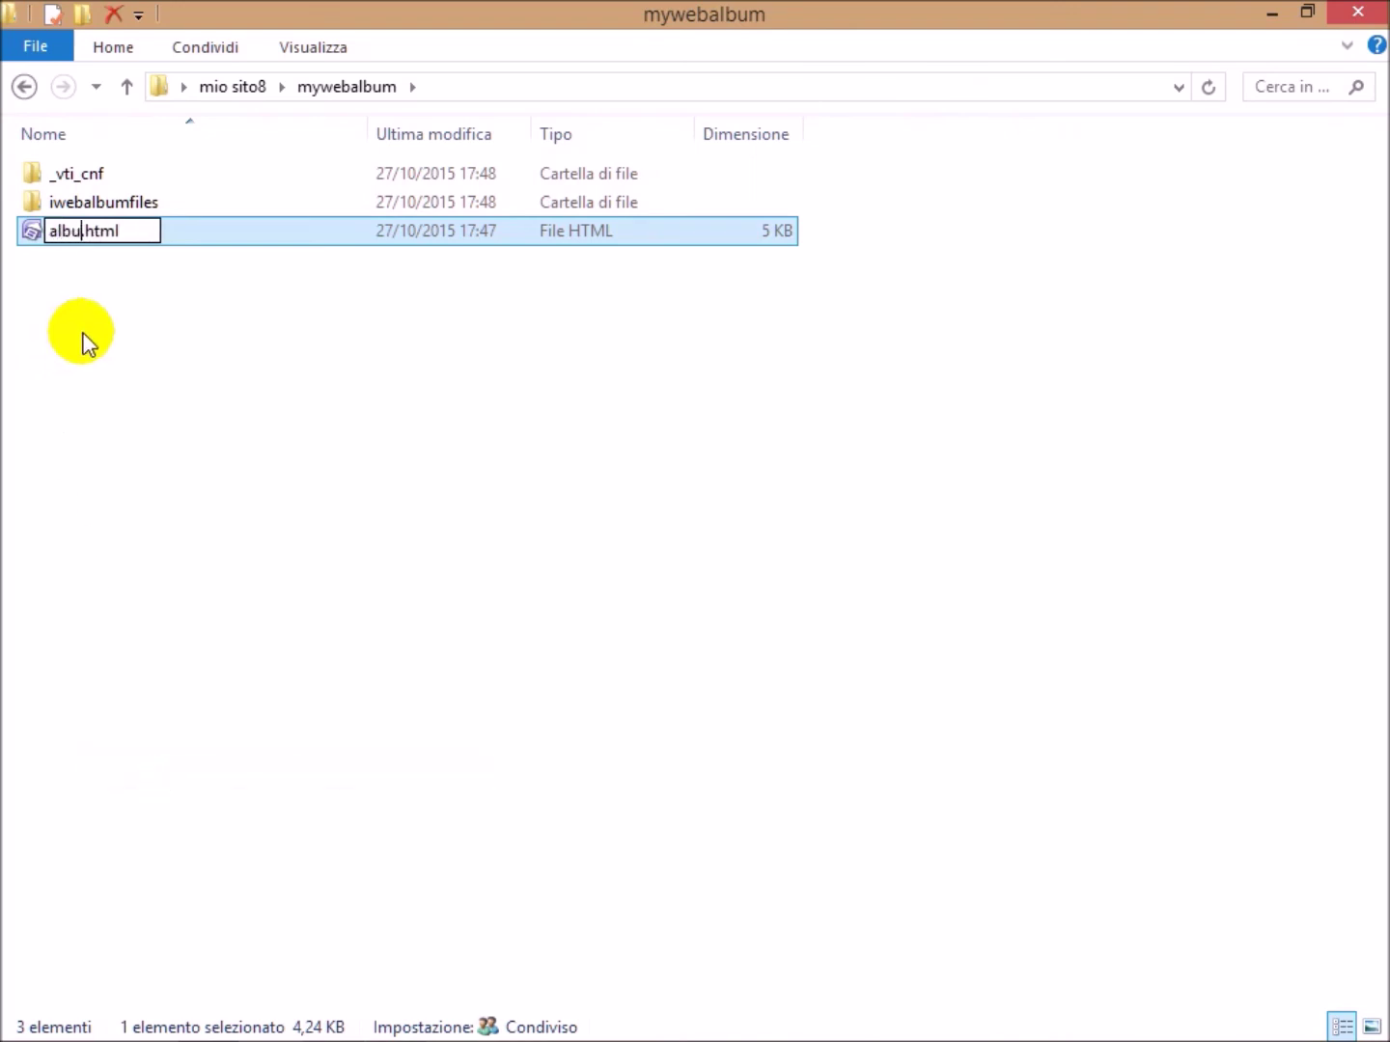
pyautogui.click(83, 338)
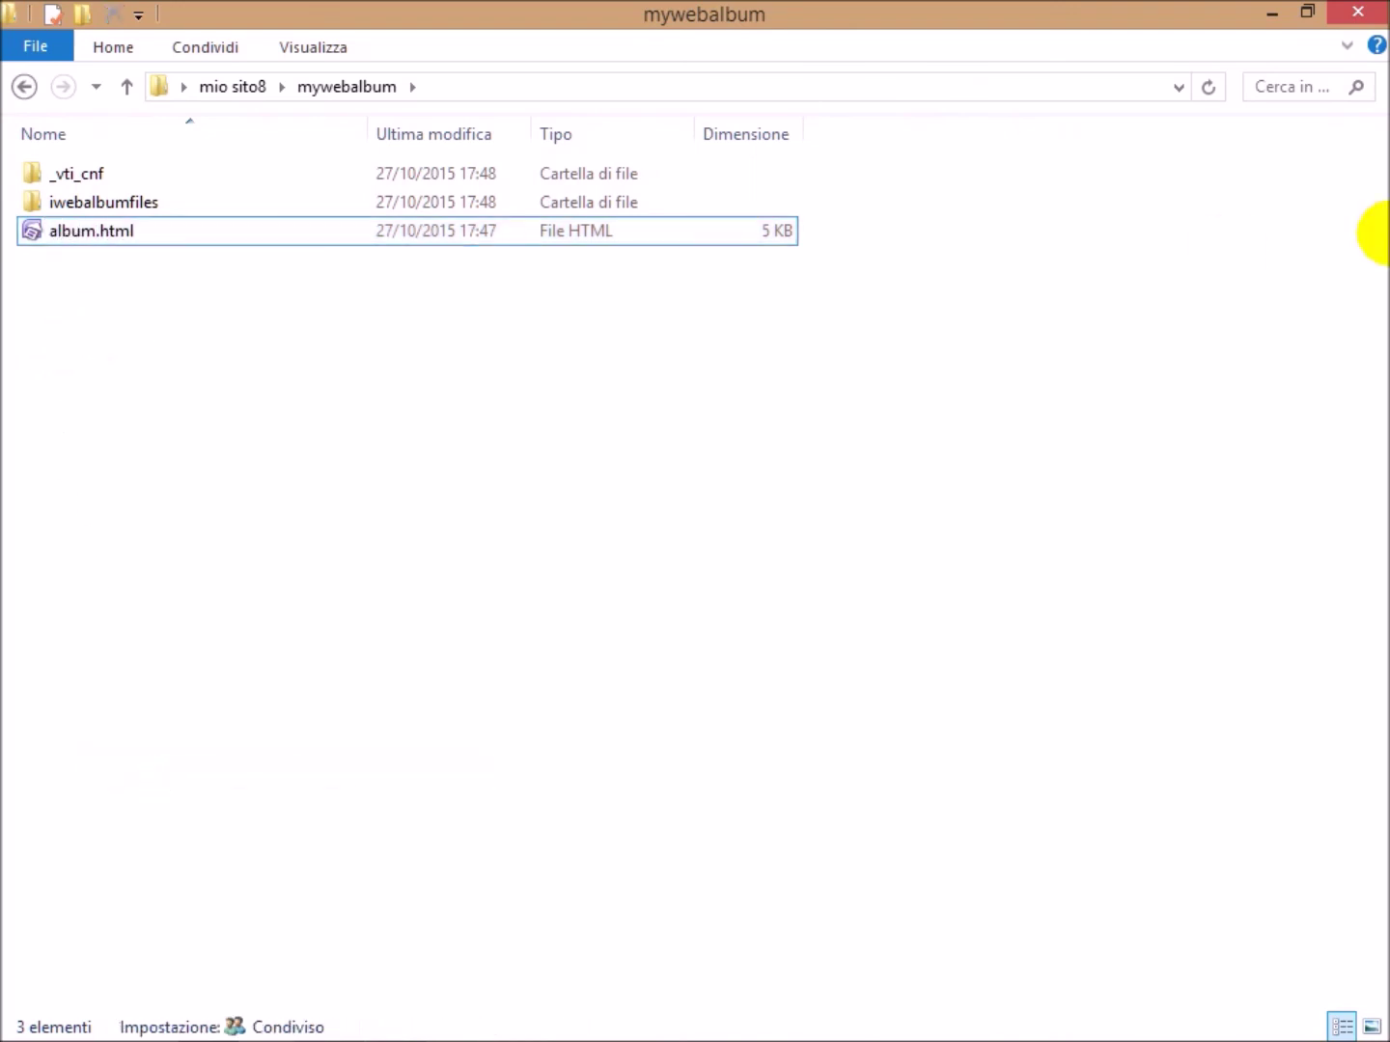
pyautogui.click(1359, 13)
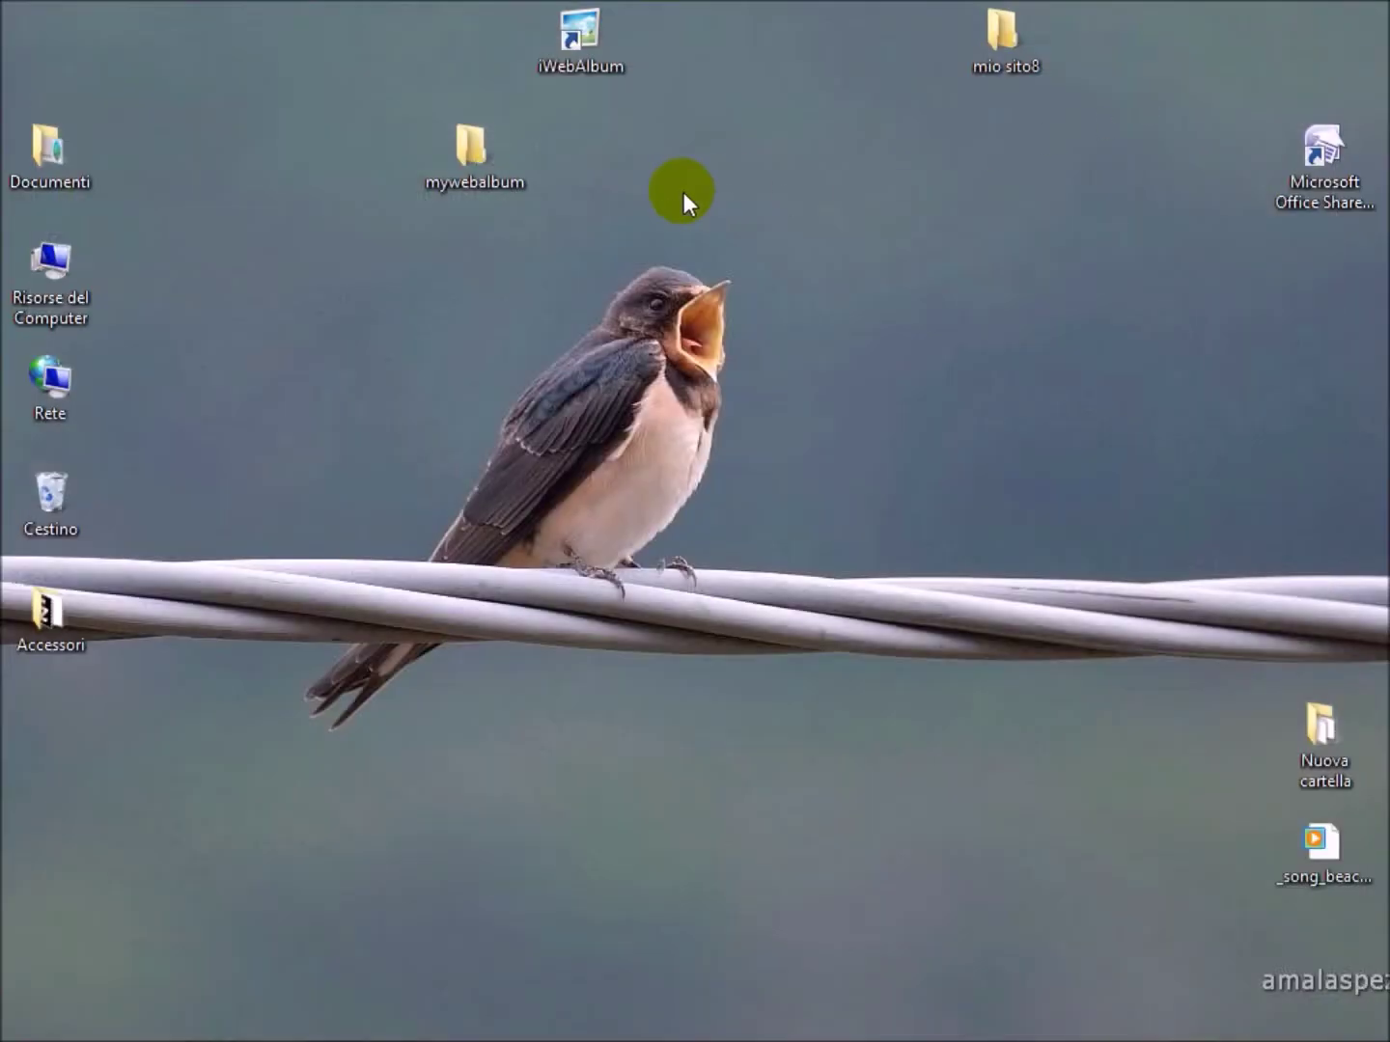
# - Rename index.html in the Desktop's mywebalbum folder to album.html and close the folder window
pyautogui.doubleClick(449, 180)
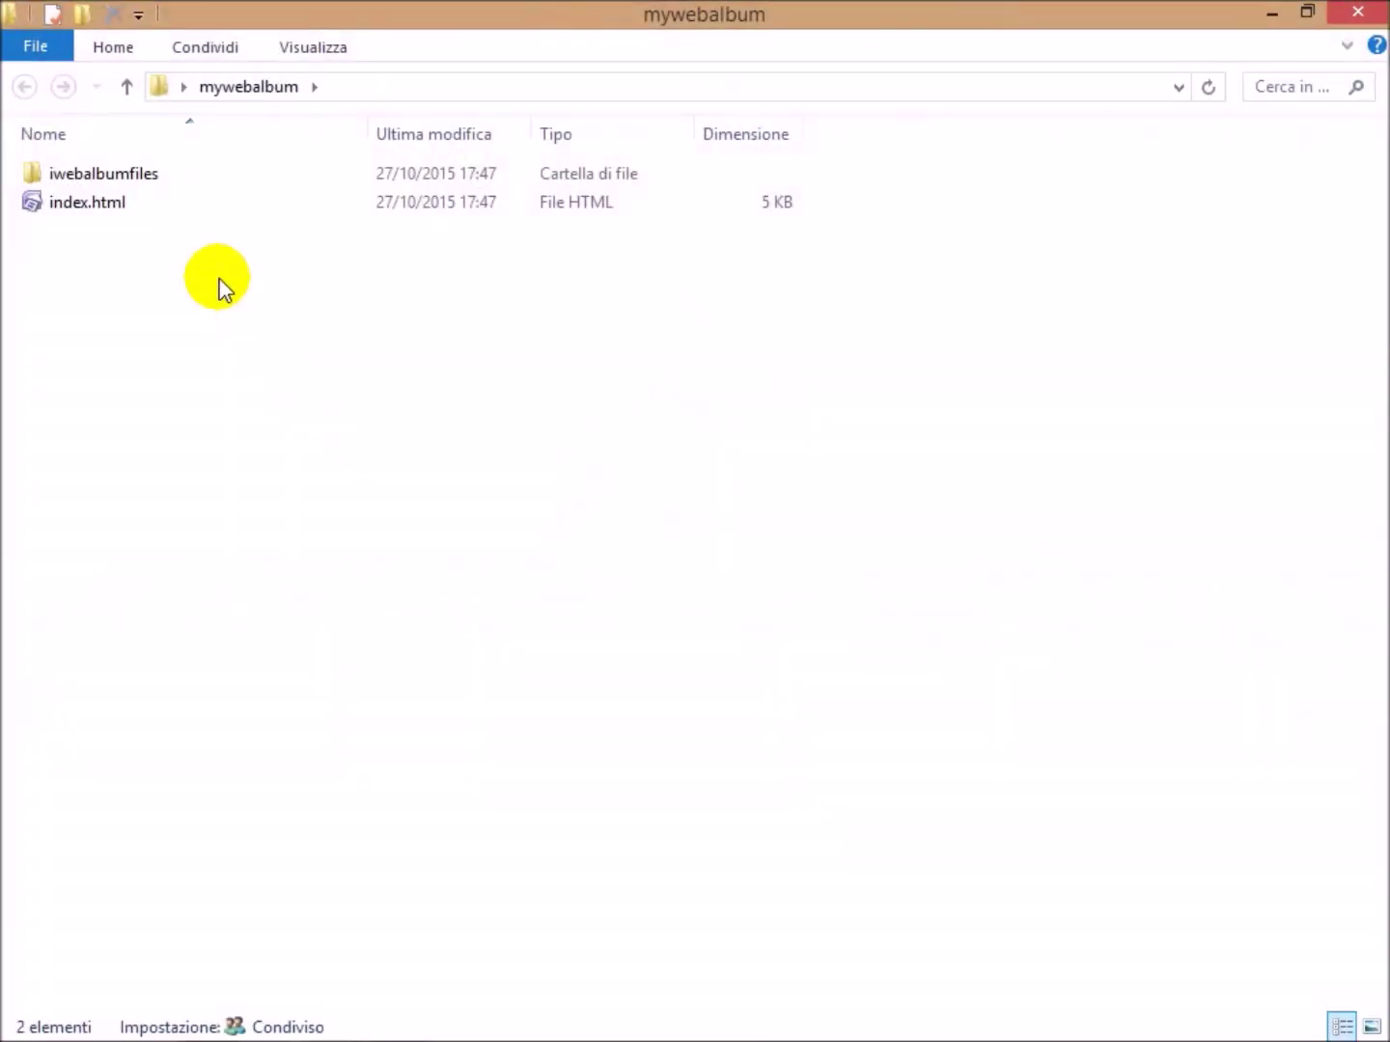
pyautogui.rightClick(57, 204)
pyautogui.click(145, 750)
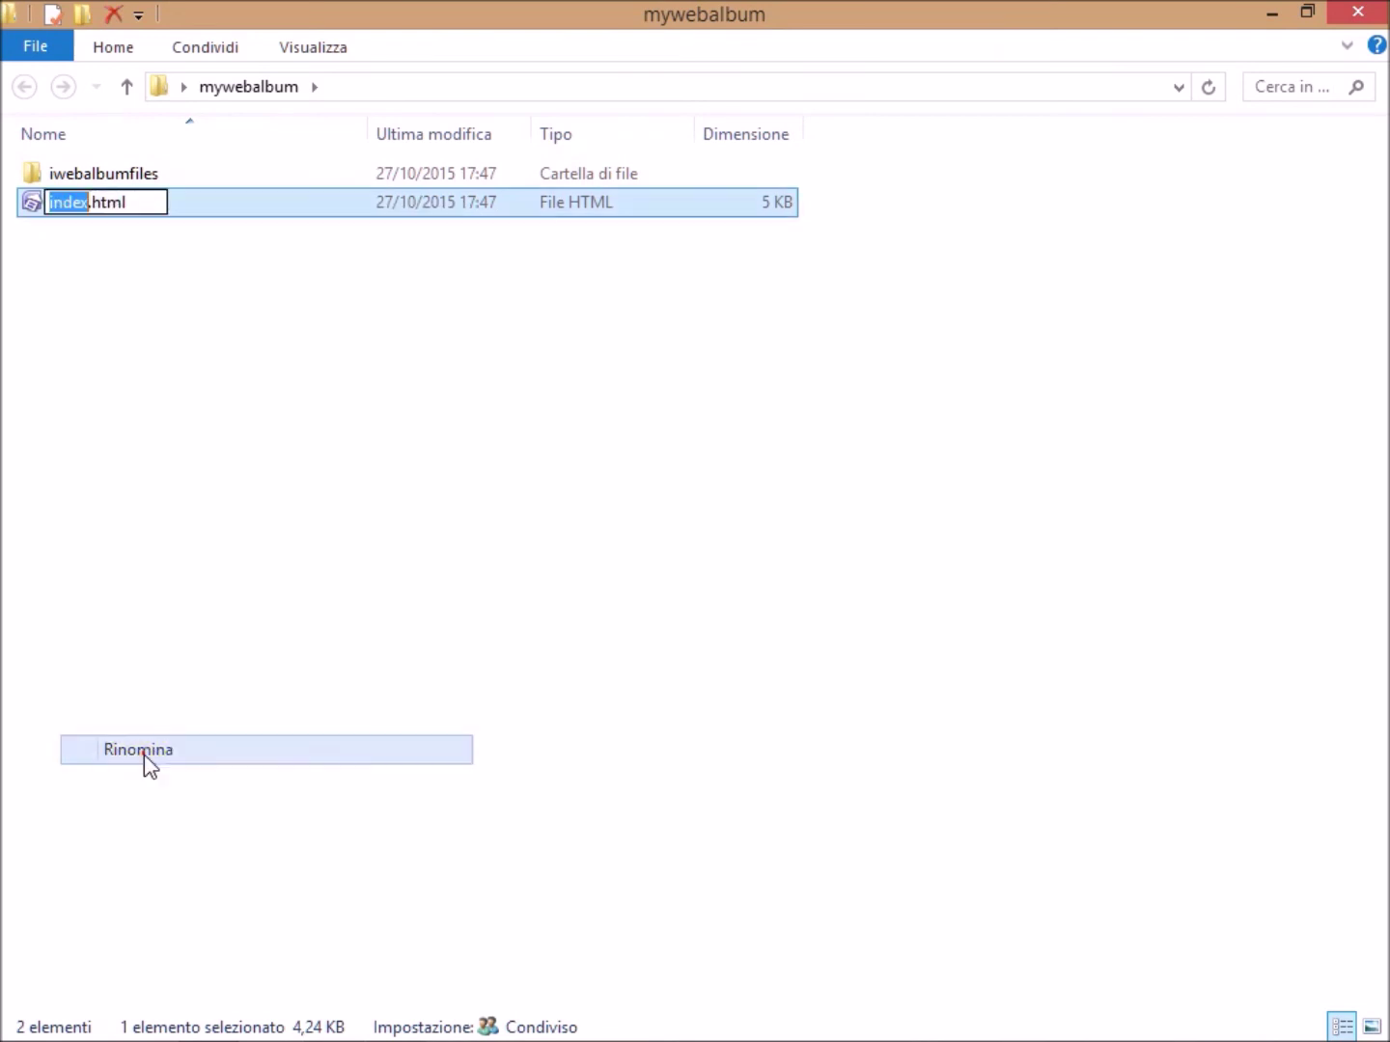
pyautogui.click(141, 588)
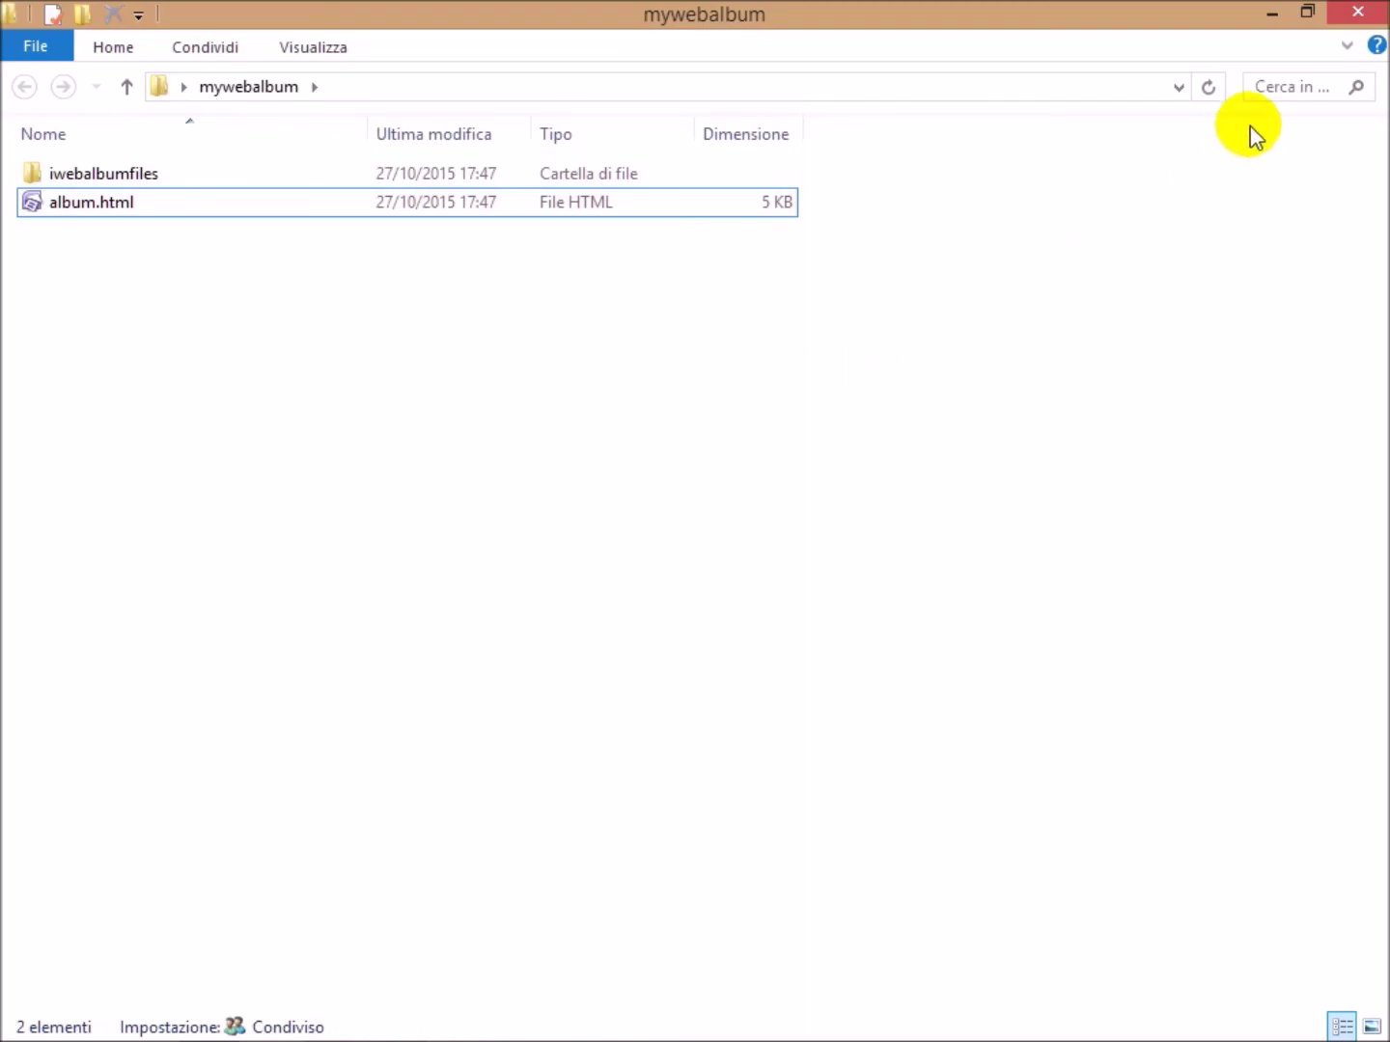
pyautogui.click(1356, 13)
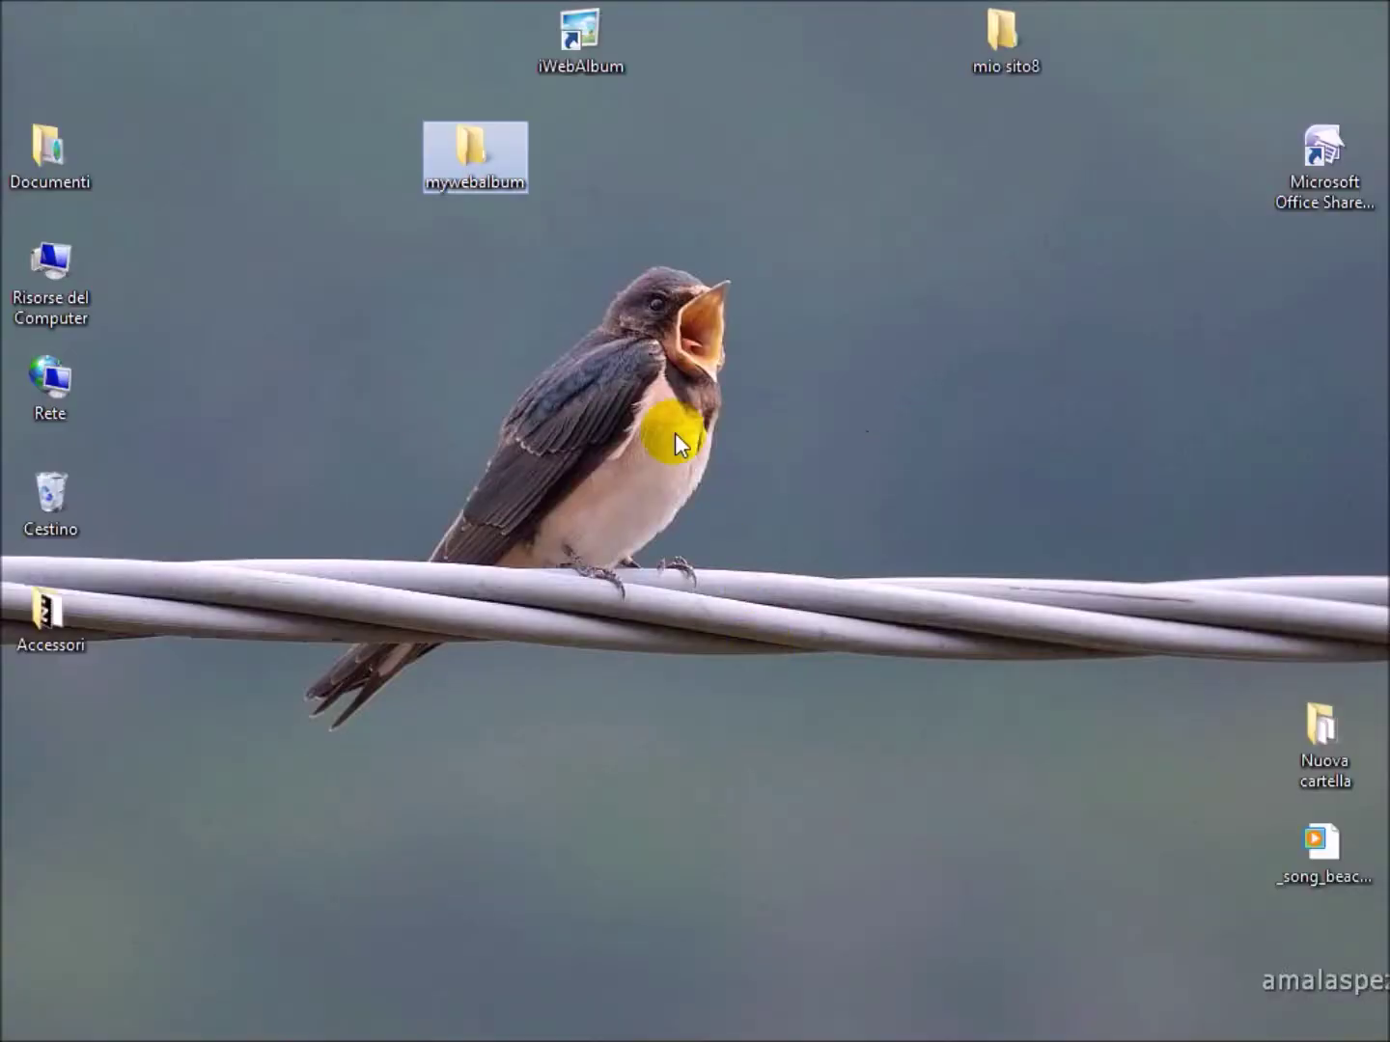
# - Move the mywebalbum folder on the Desktop to the free spot beside the SharePoint Designer shortcut
pyautogui.moveTo(486, 178); pyautogui.dragTo(1122, 190)
pyautogui.moveTo(512, 1024)
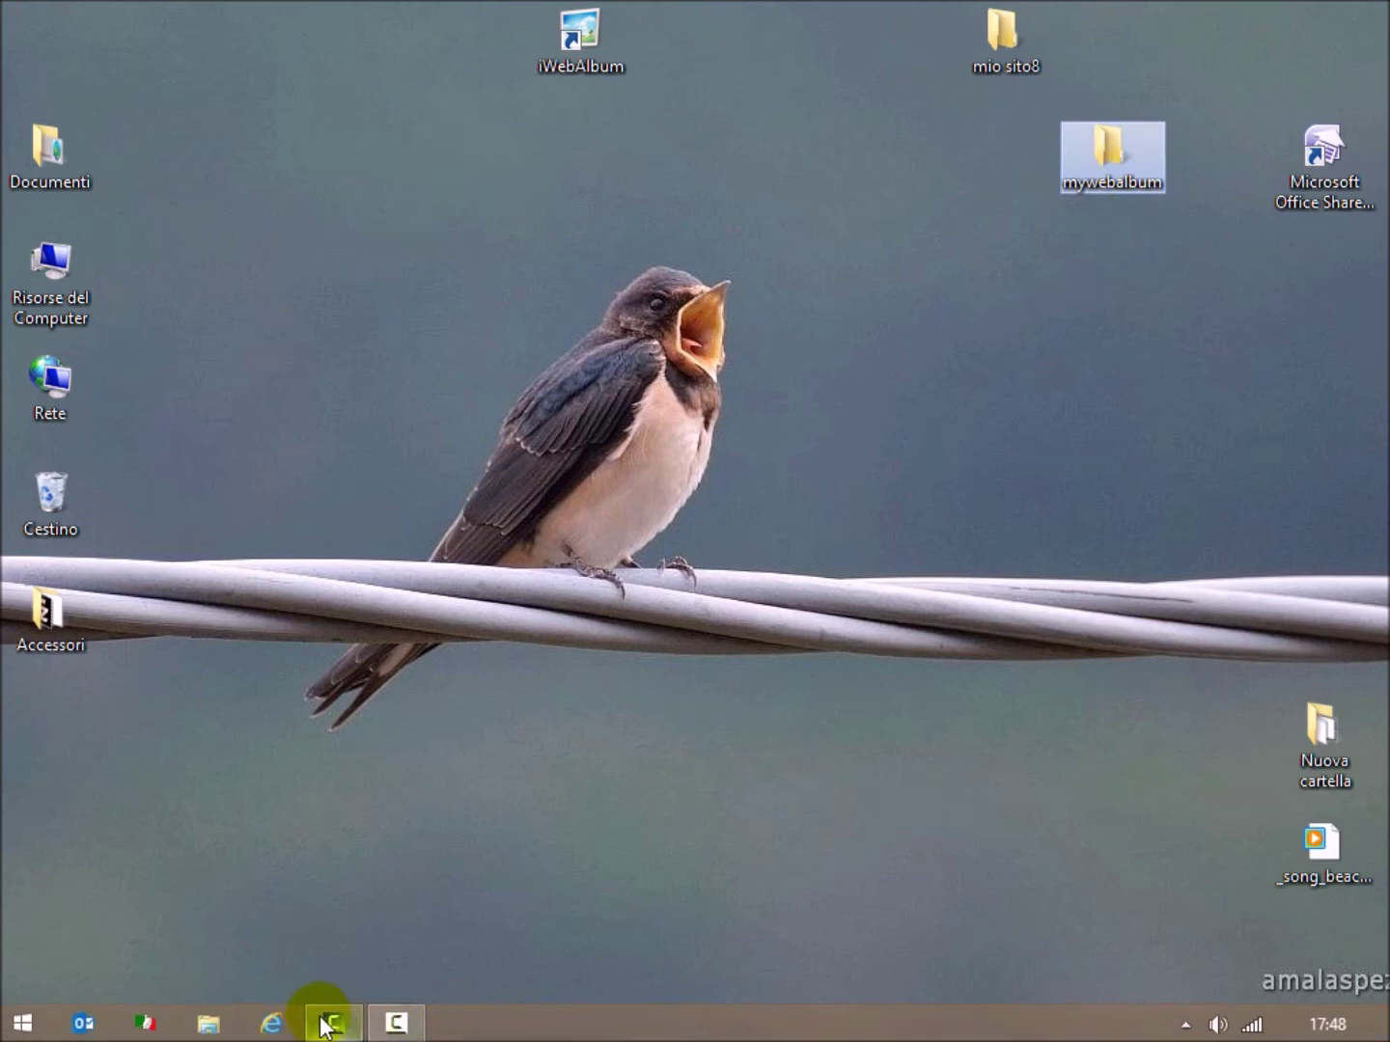
pyautogui.moveTo(318, 1031)
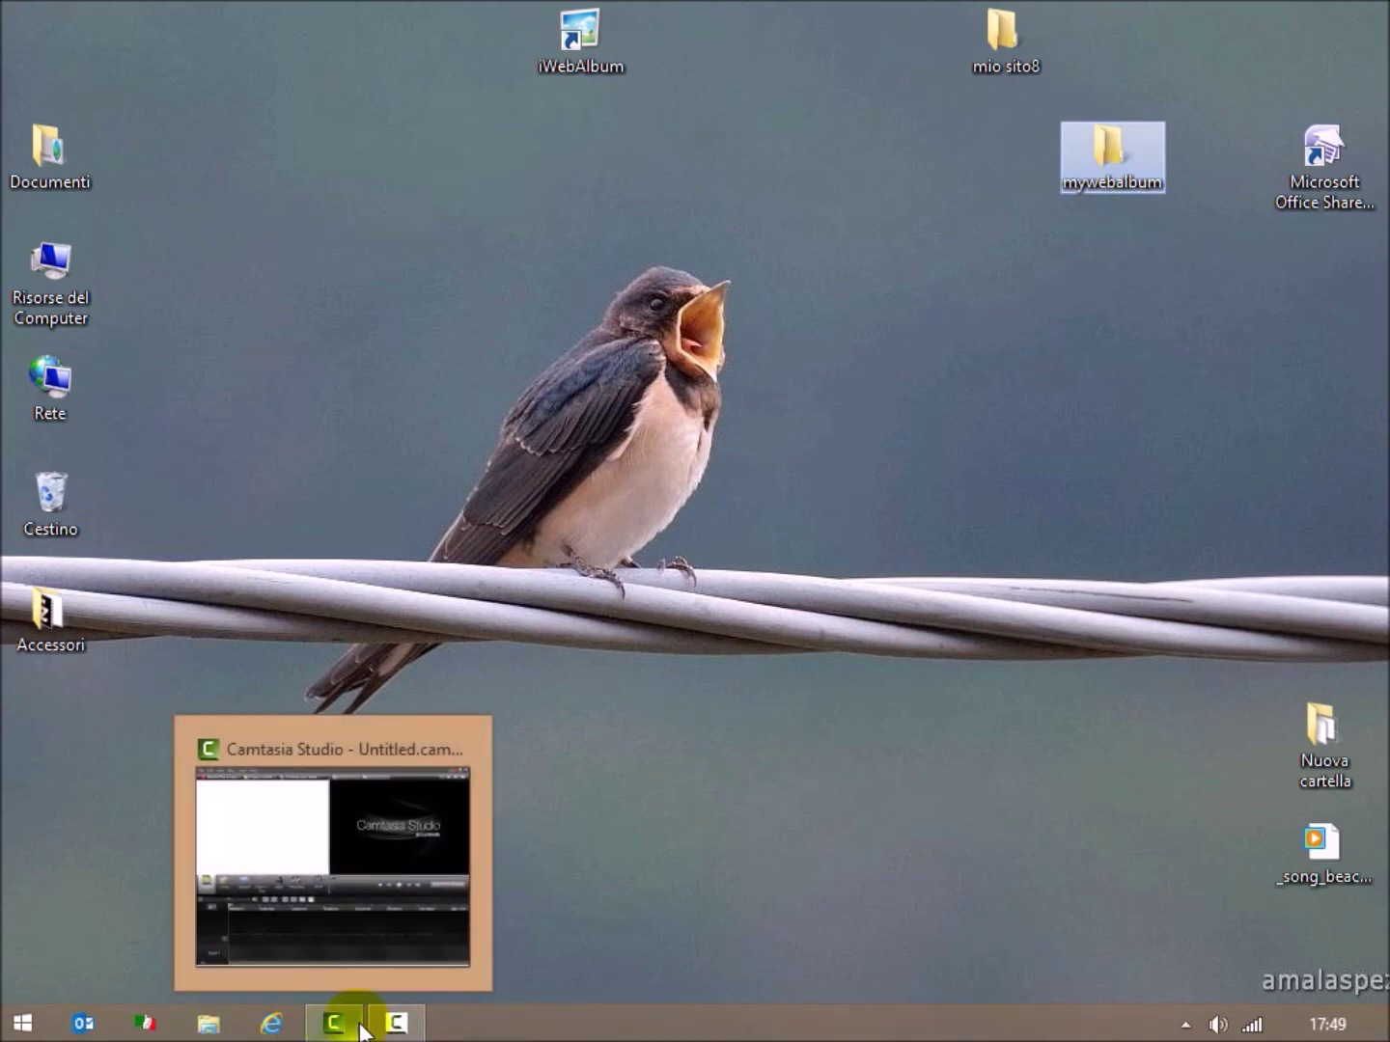
# - Open i_nostri_prodotti.htm from the mio sito8 folder, reduce its window so the Desktop is reachable, and close the folder window
pyautogui.doubleClick(999, 53)
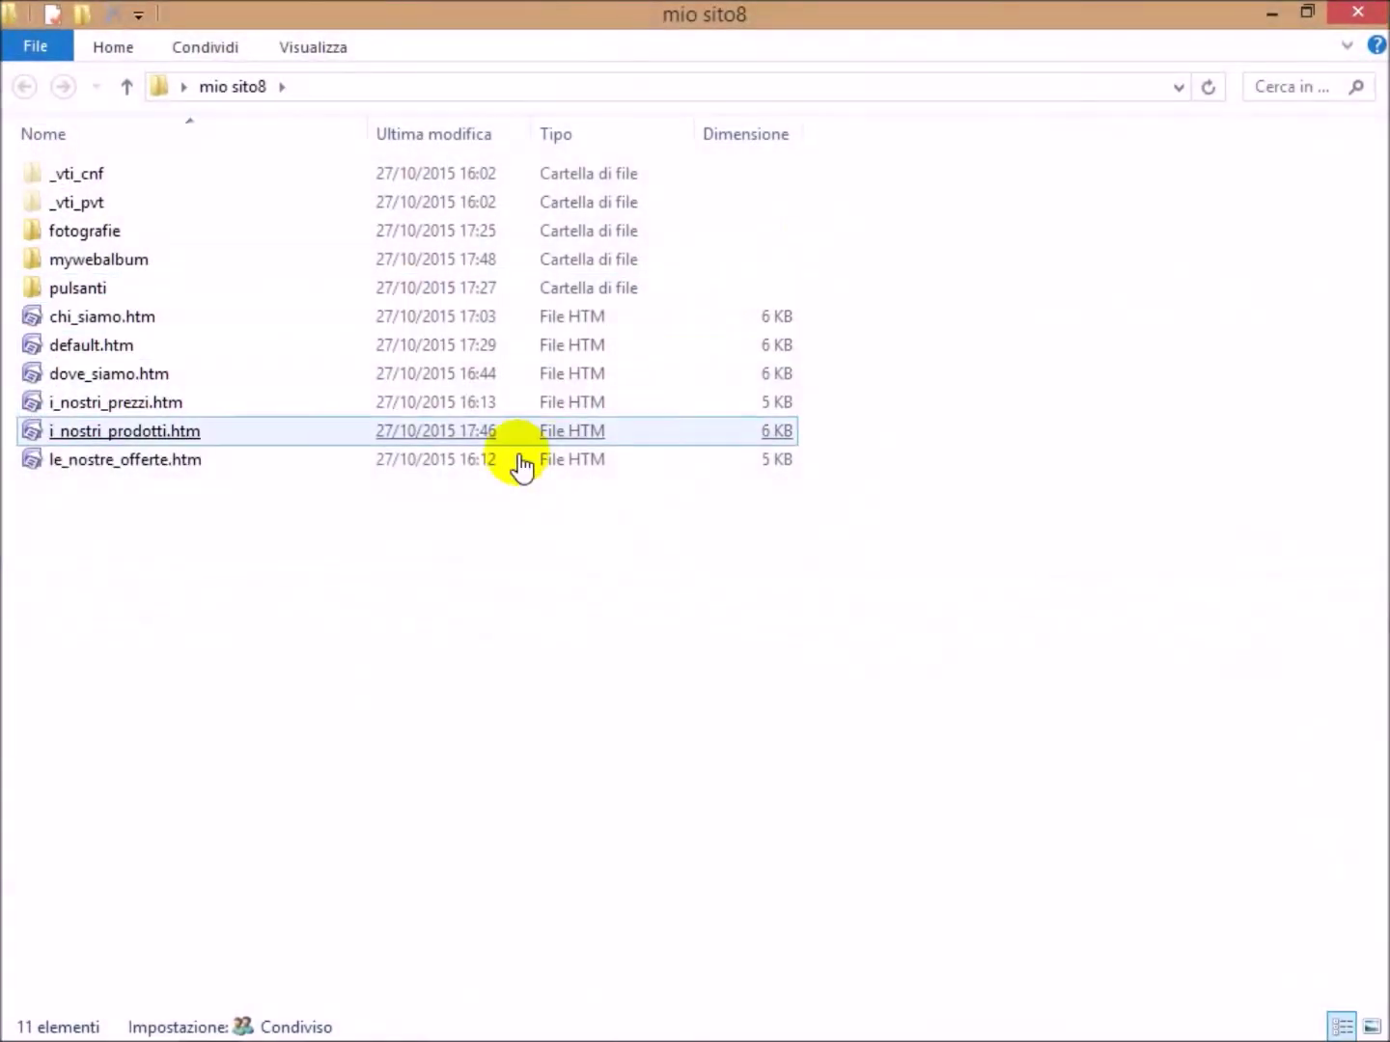
pyautogui.doubleClick(55, 431)
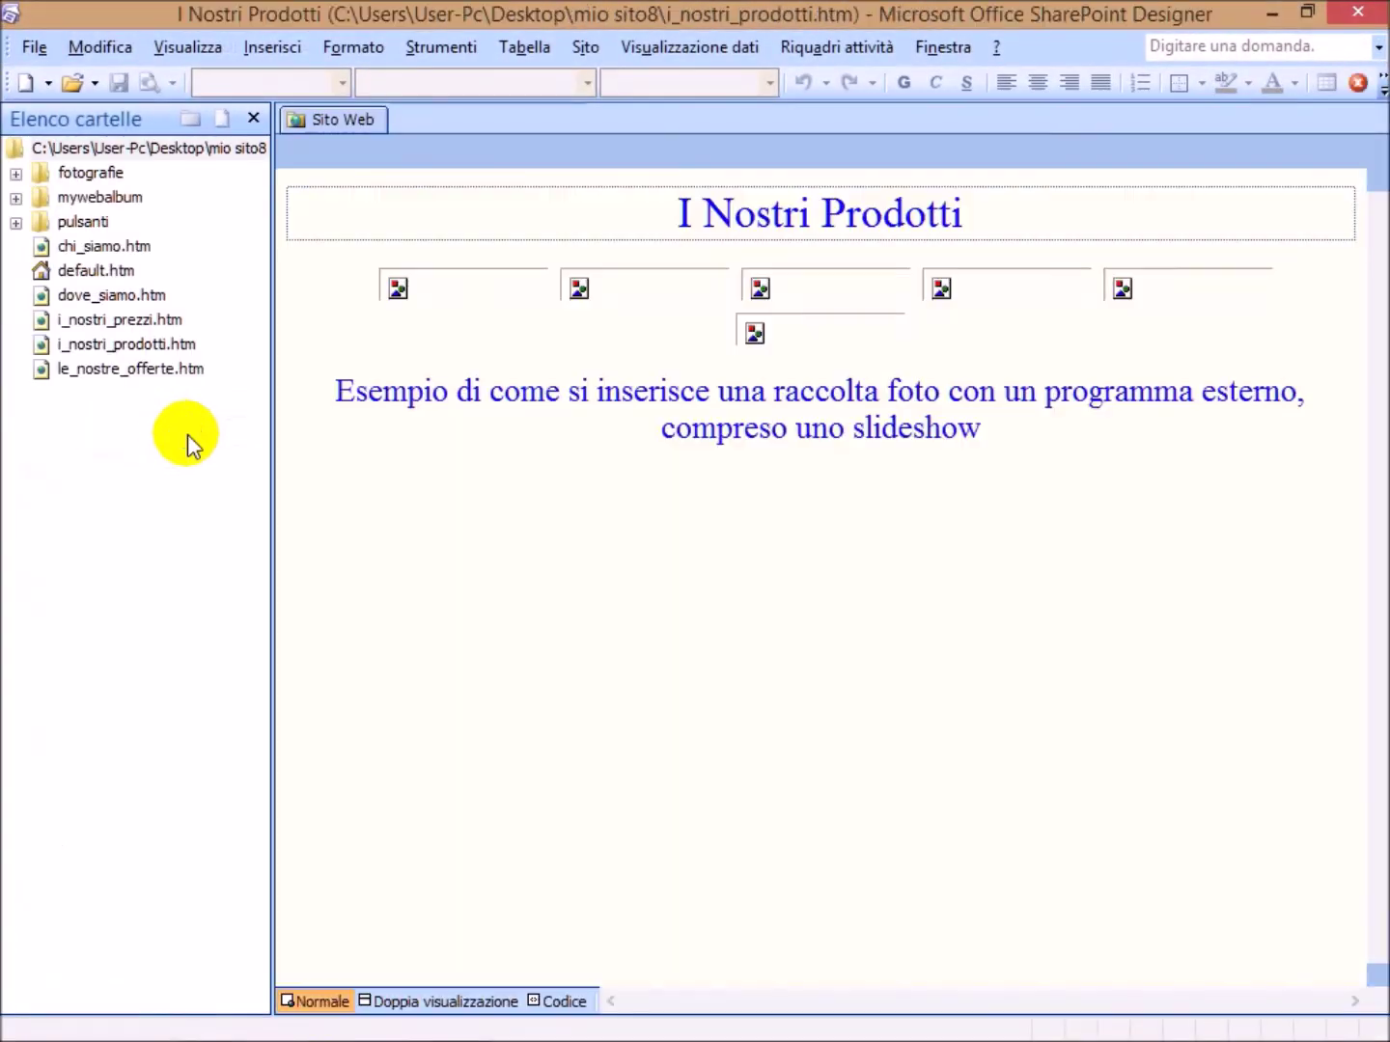
pyautogui.moveTo(1018, 7); pyautogui.dragTo(596, 256)
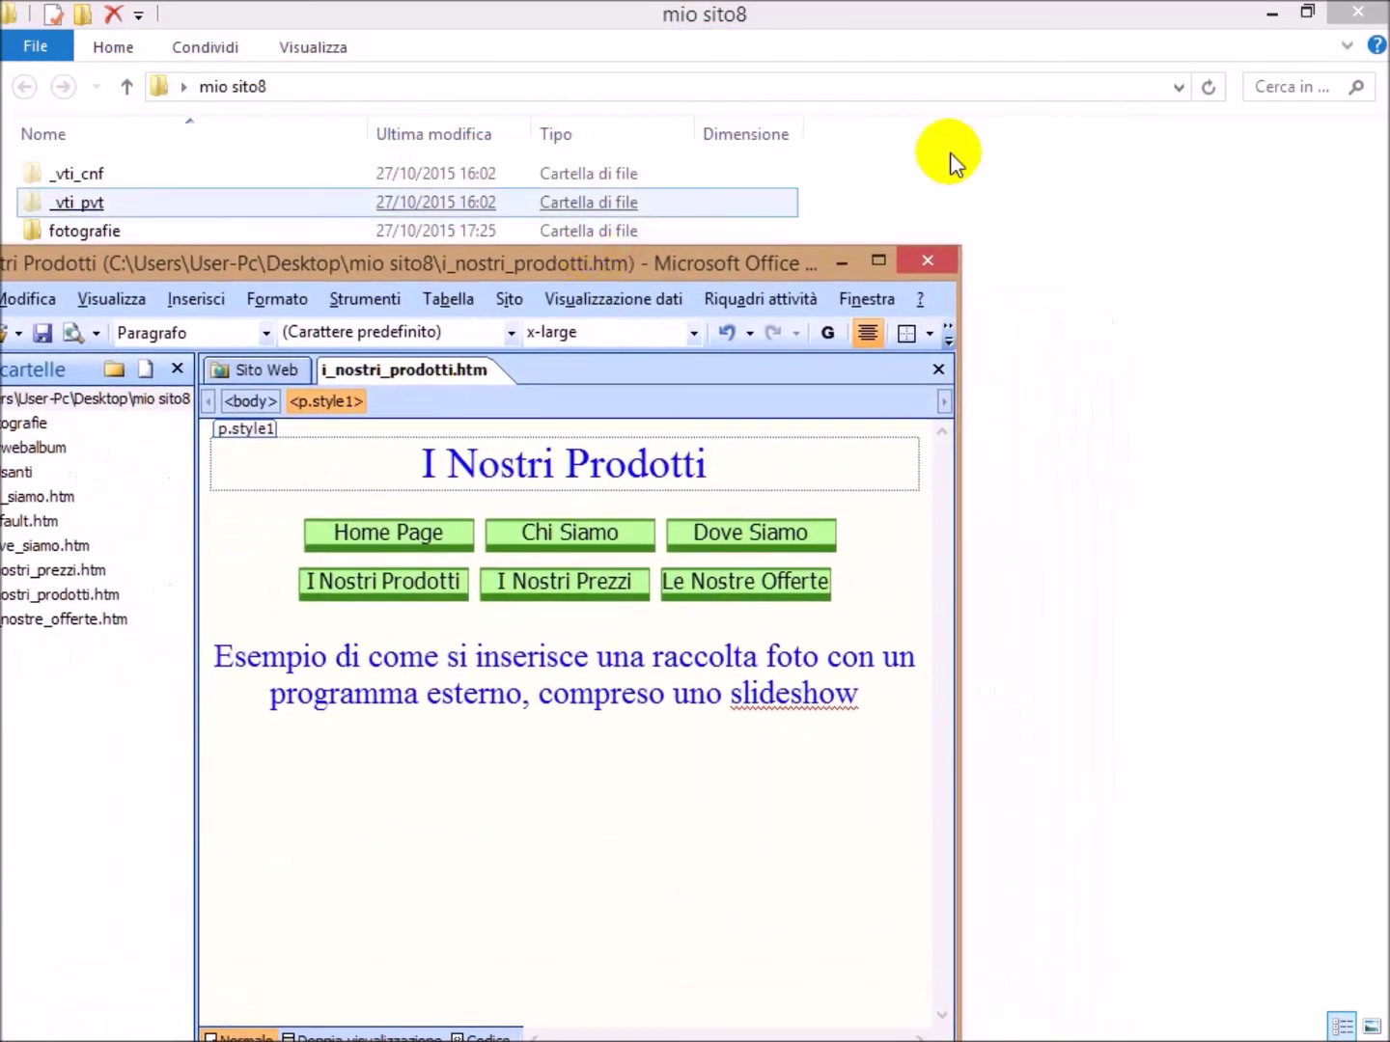
pyautogui.click(1342, 17)
# - Place the Desktop's mywebalbum folder window beside the products page and insert album.html into the page below the slideshow text
pyautogui.doubleClick(1066, 156)
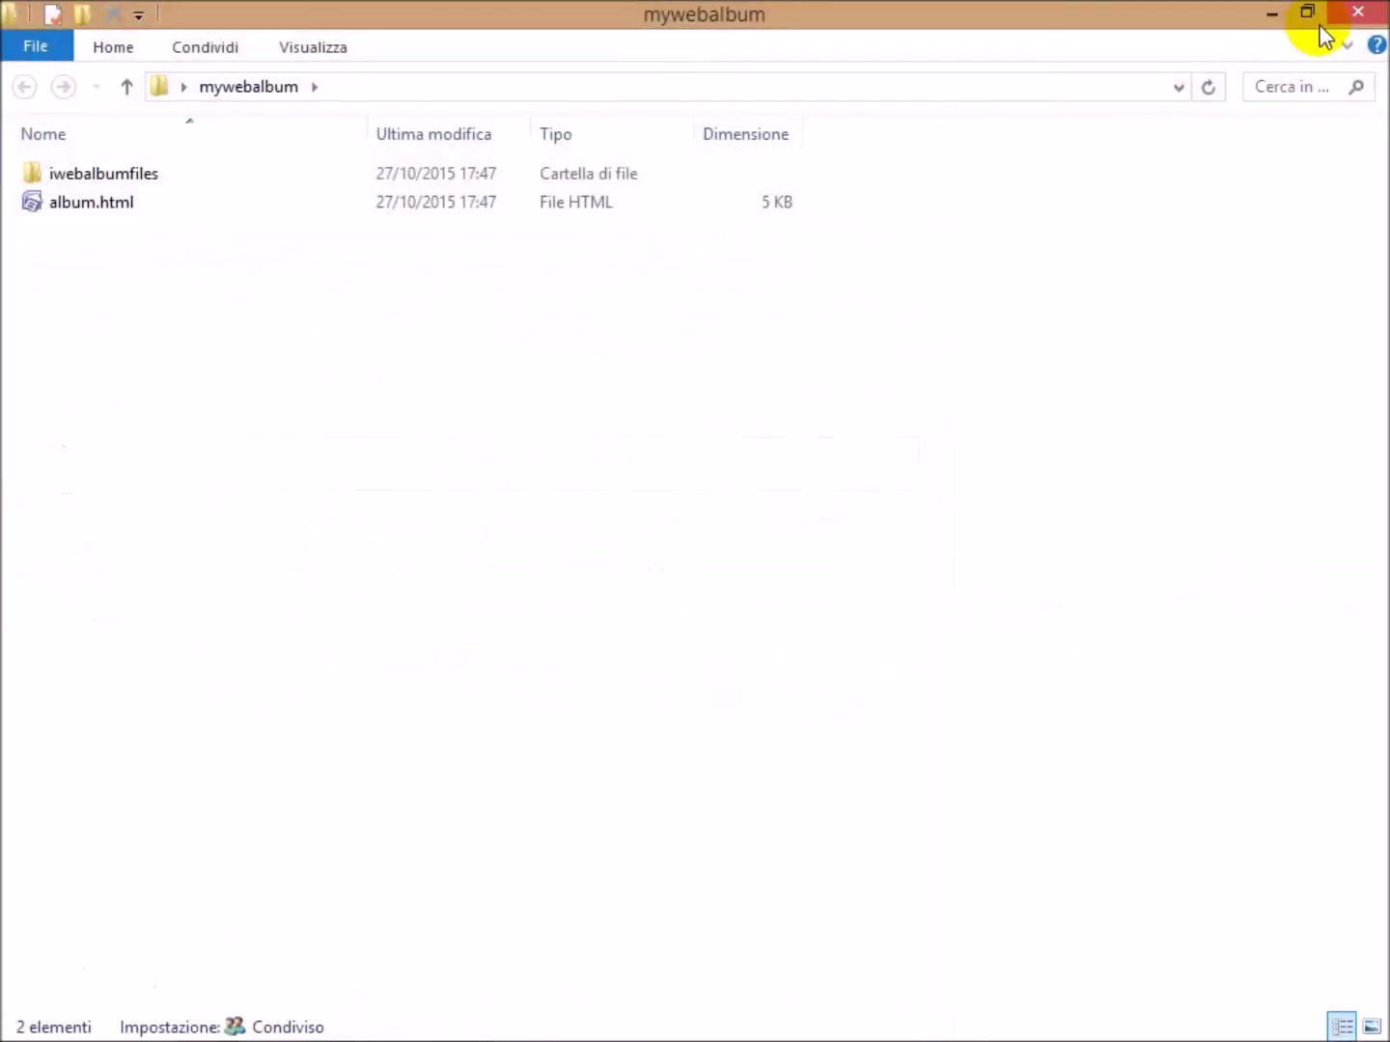
pyautogui.click(1307, 13)
pyautogui.moveTo(722, 431); pyautogui.dragTo(1335, 253)
pyautogui.click(1083, 461)
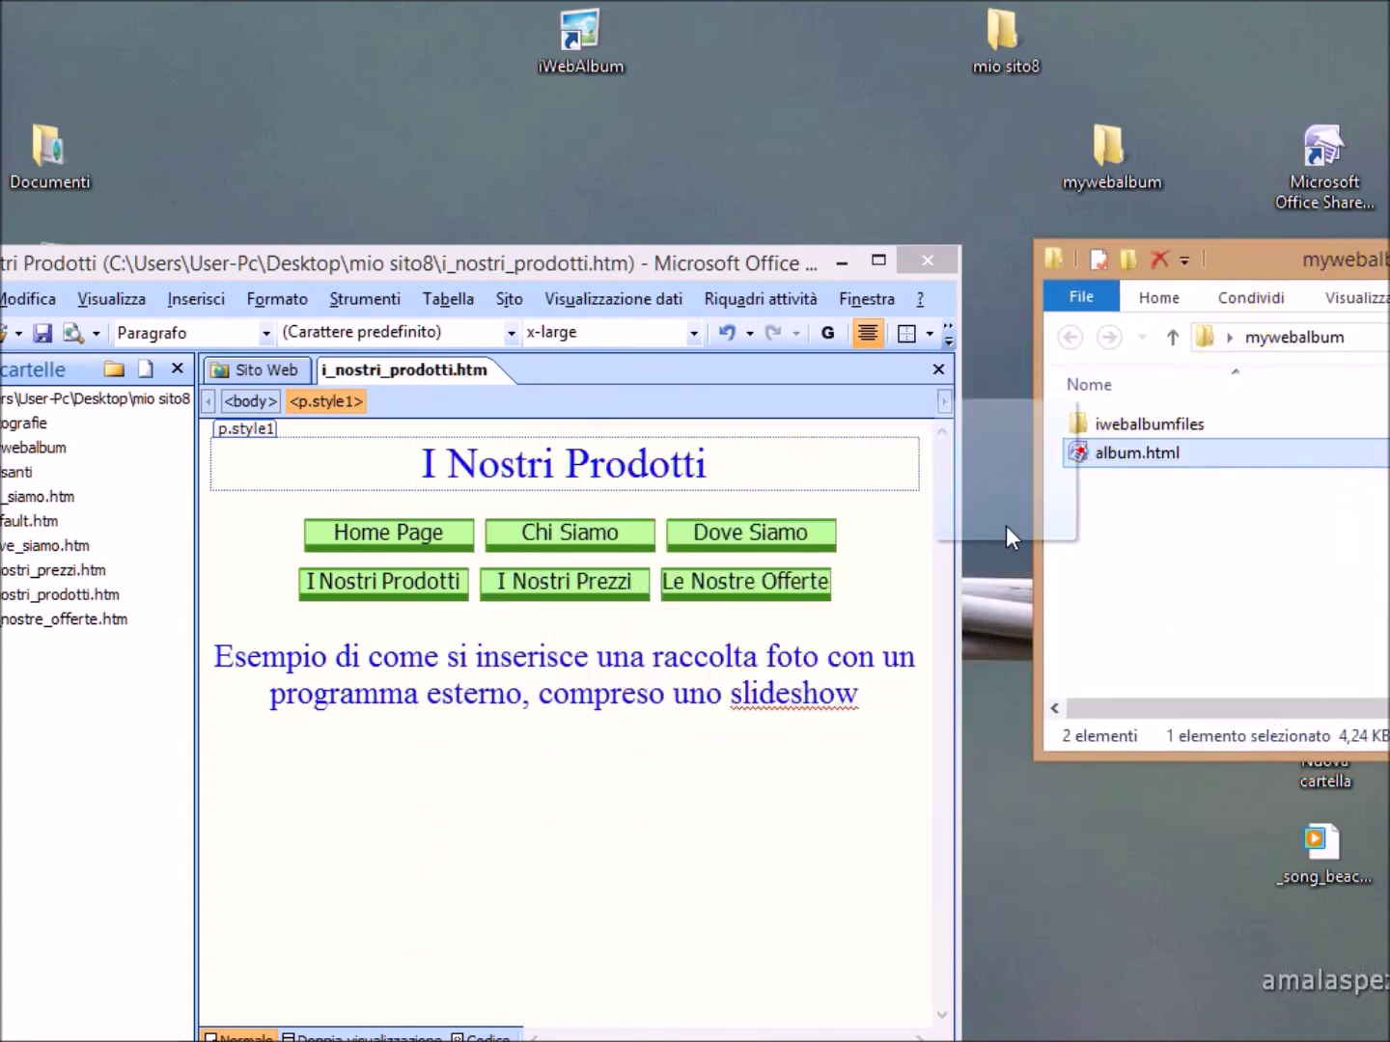
pyautogui.click(543, 827)
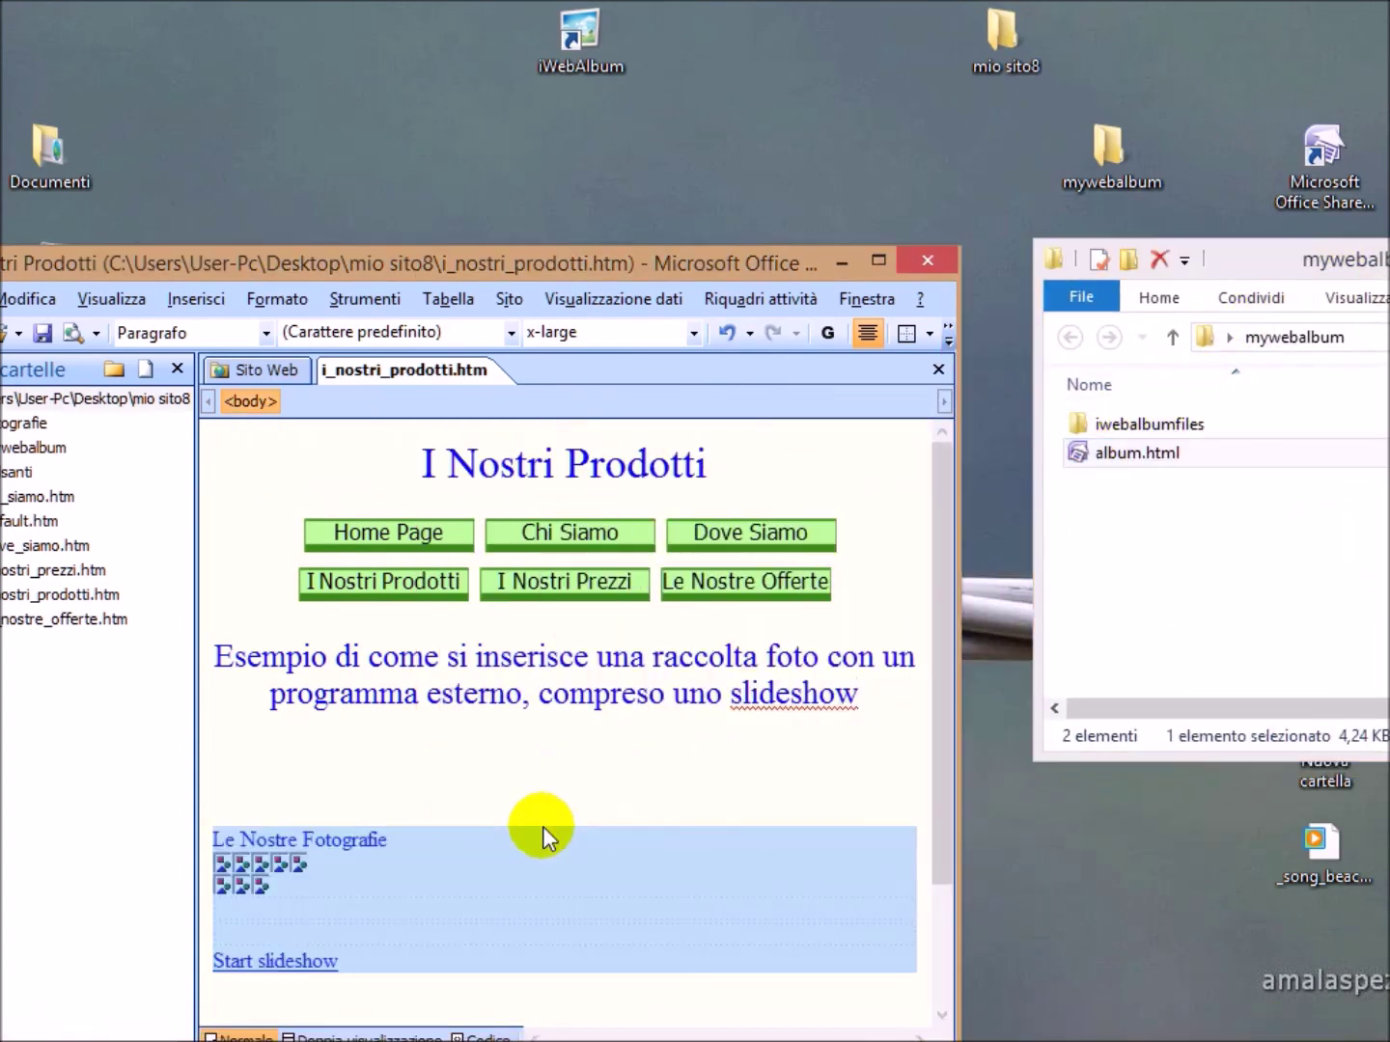
# - Close the mywebalbum folder window, maximize the products page window and deselect the inserted album
pyautogui.moveTo(1236, 252); pyautogui.dragTo(1010, 283)
pyautogui.click(1307, 262)
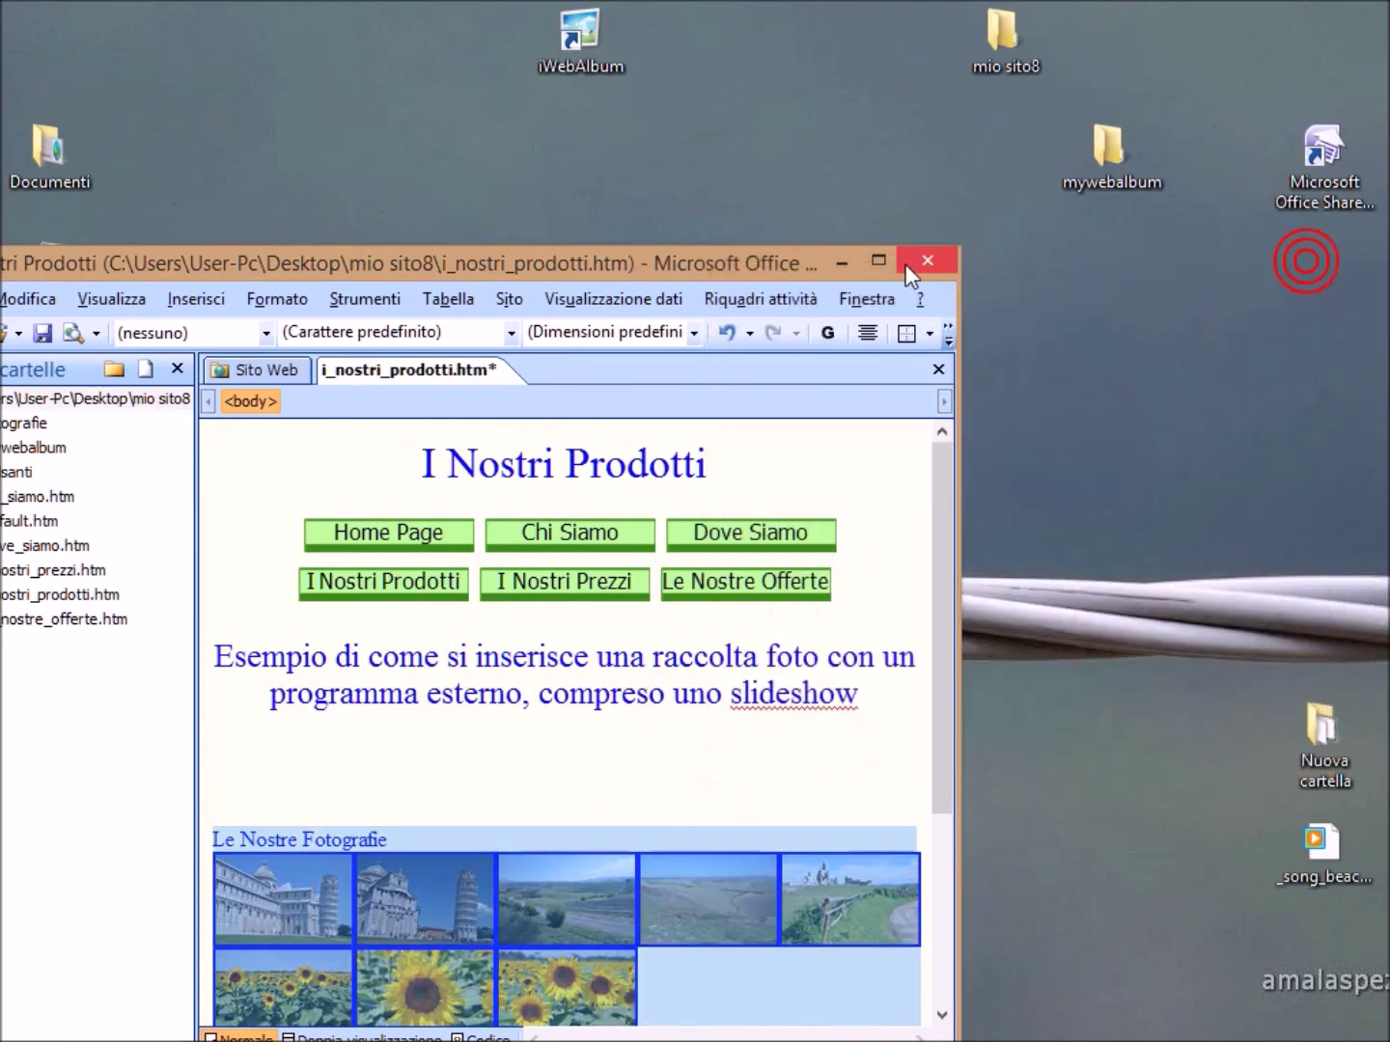
pyautogui.click(893, 258)
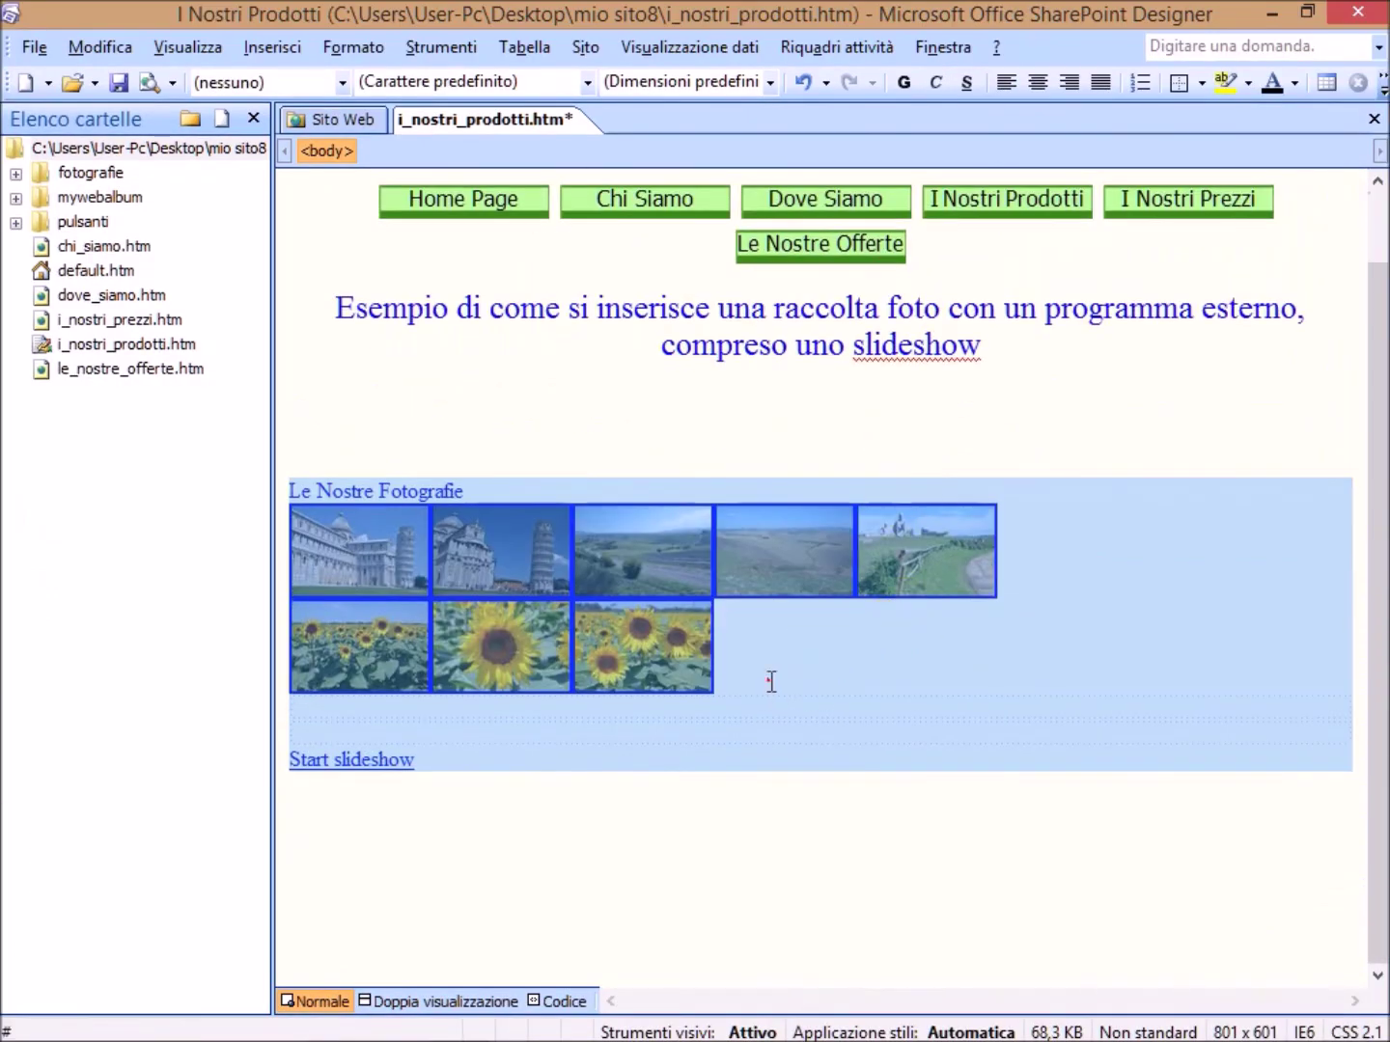
pyautogui.click(770, 681)
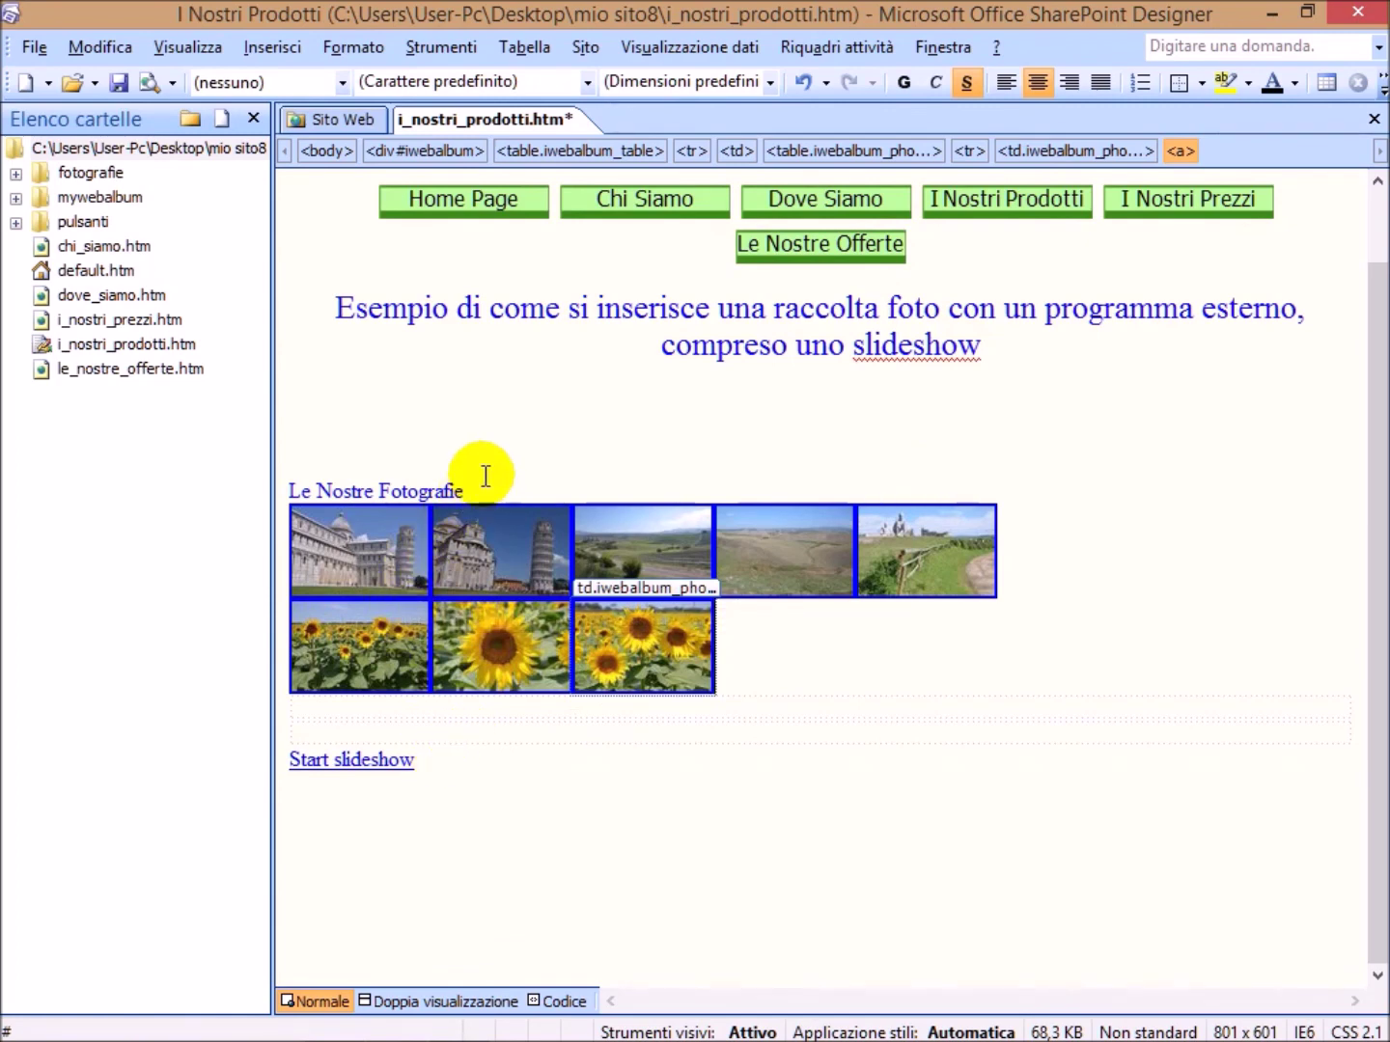
# - Center the "Le Nostre Fotografie" heading and set its font size to x-large
pyautogui.moveTo(474, 490); pyautogui.dragTo(259, 492)
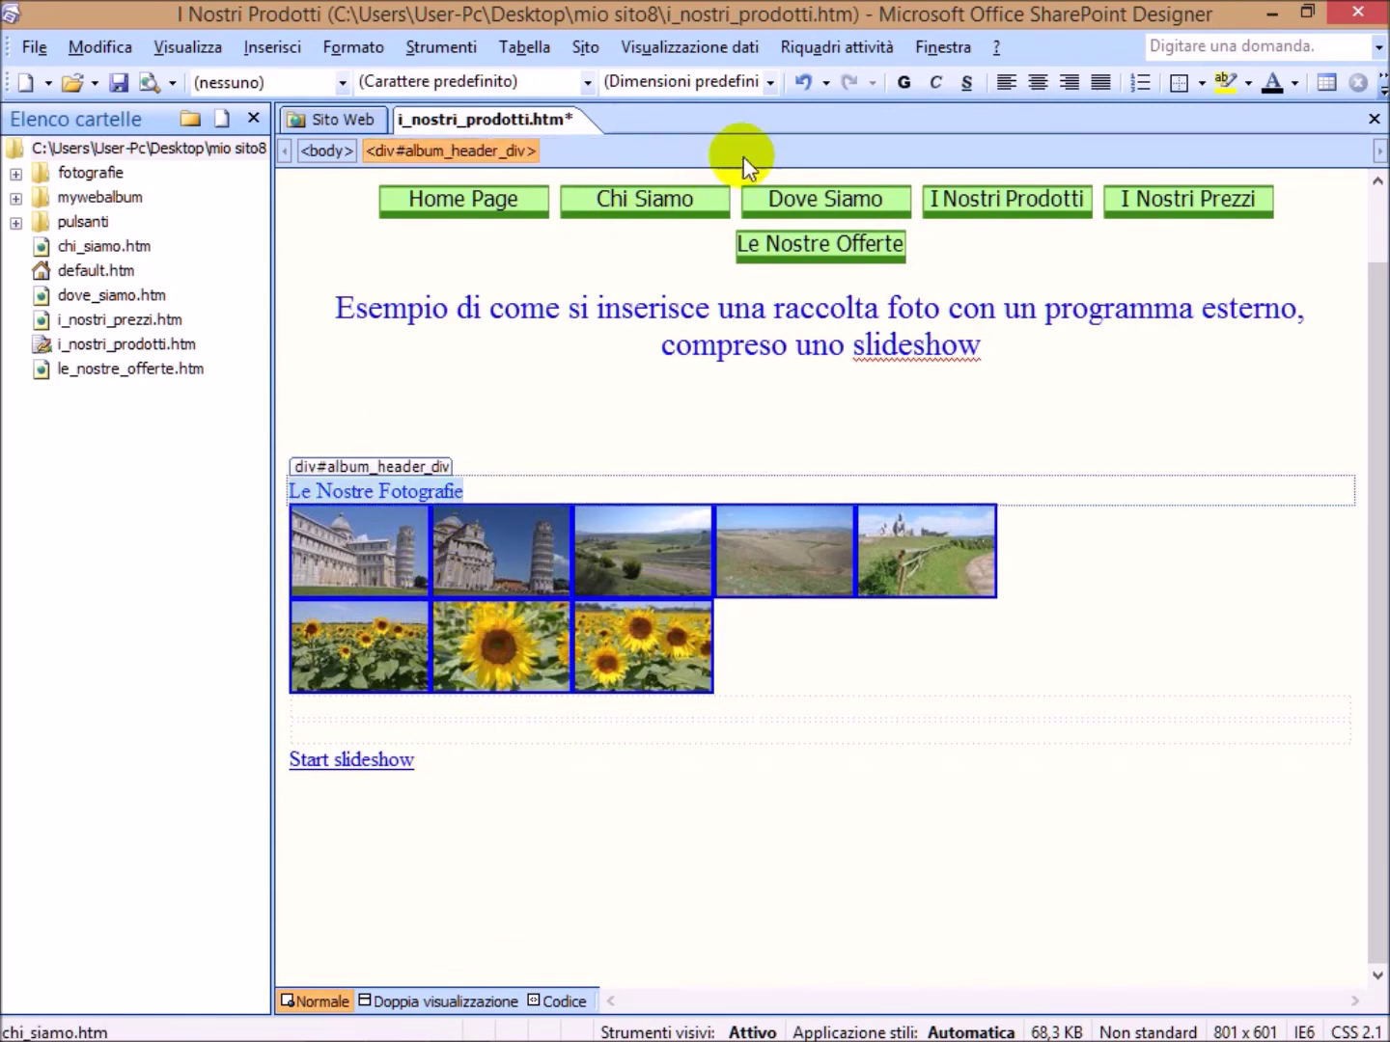
pyautogui.click(1041, 83)
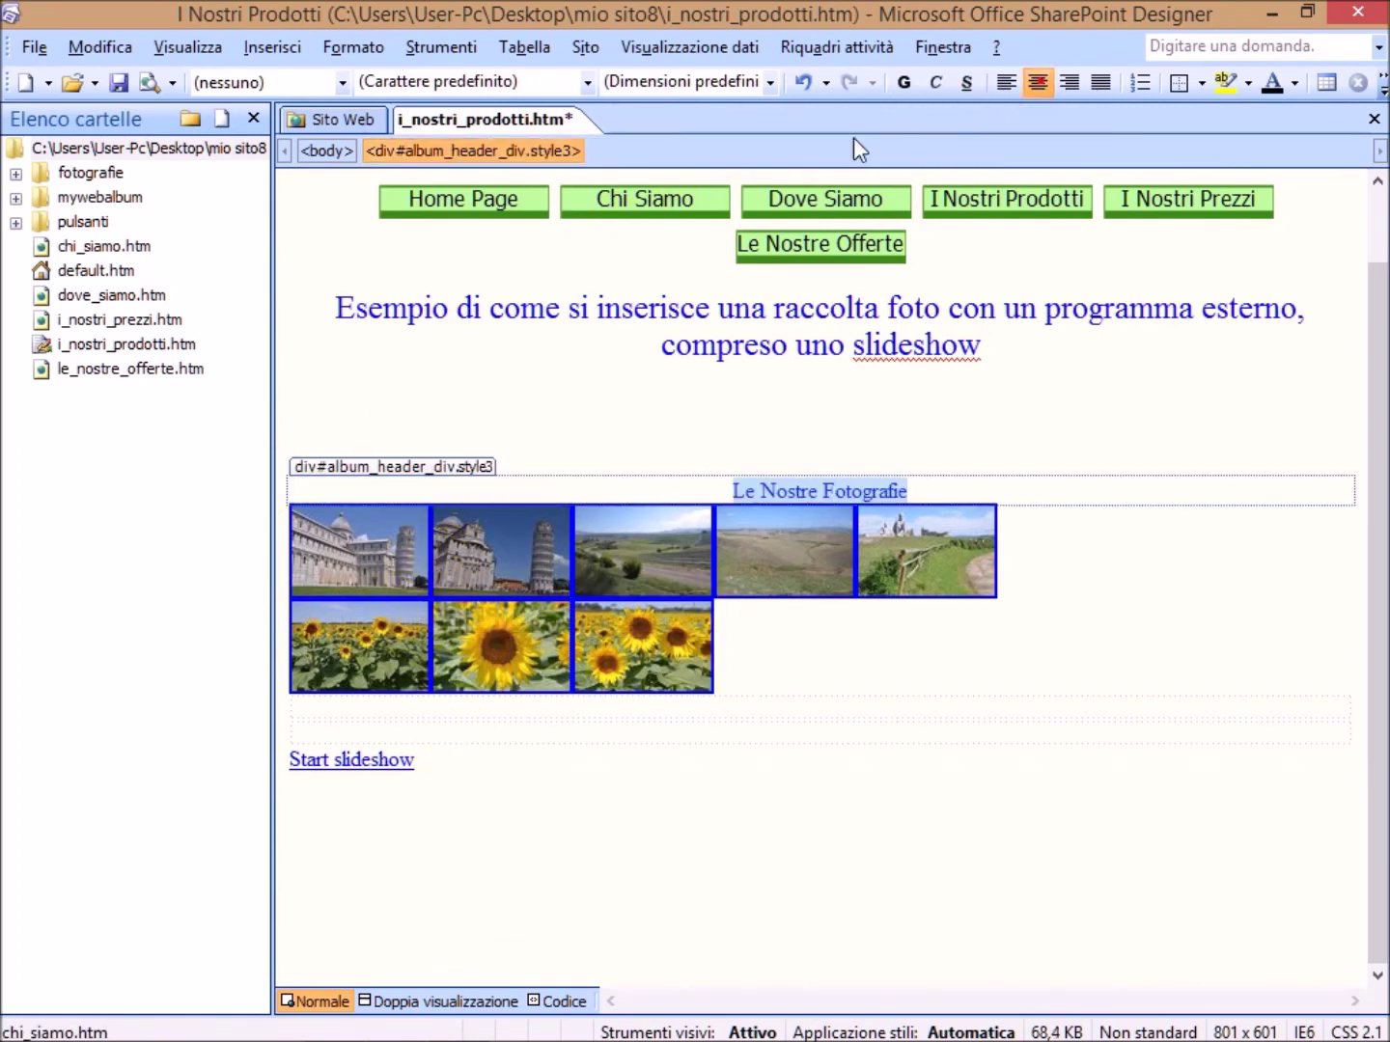
pyautogui.click(775, 82)
pyautogui.click(675, 234)
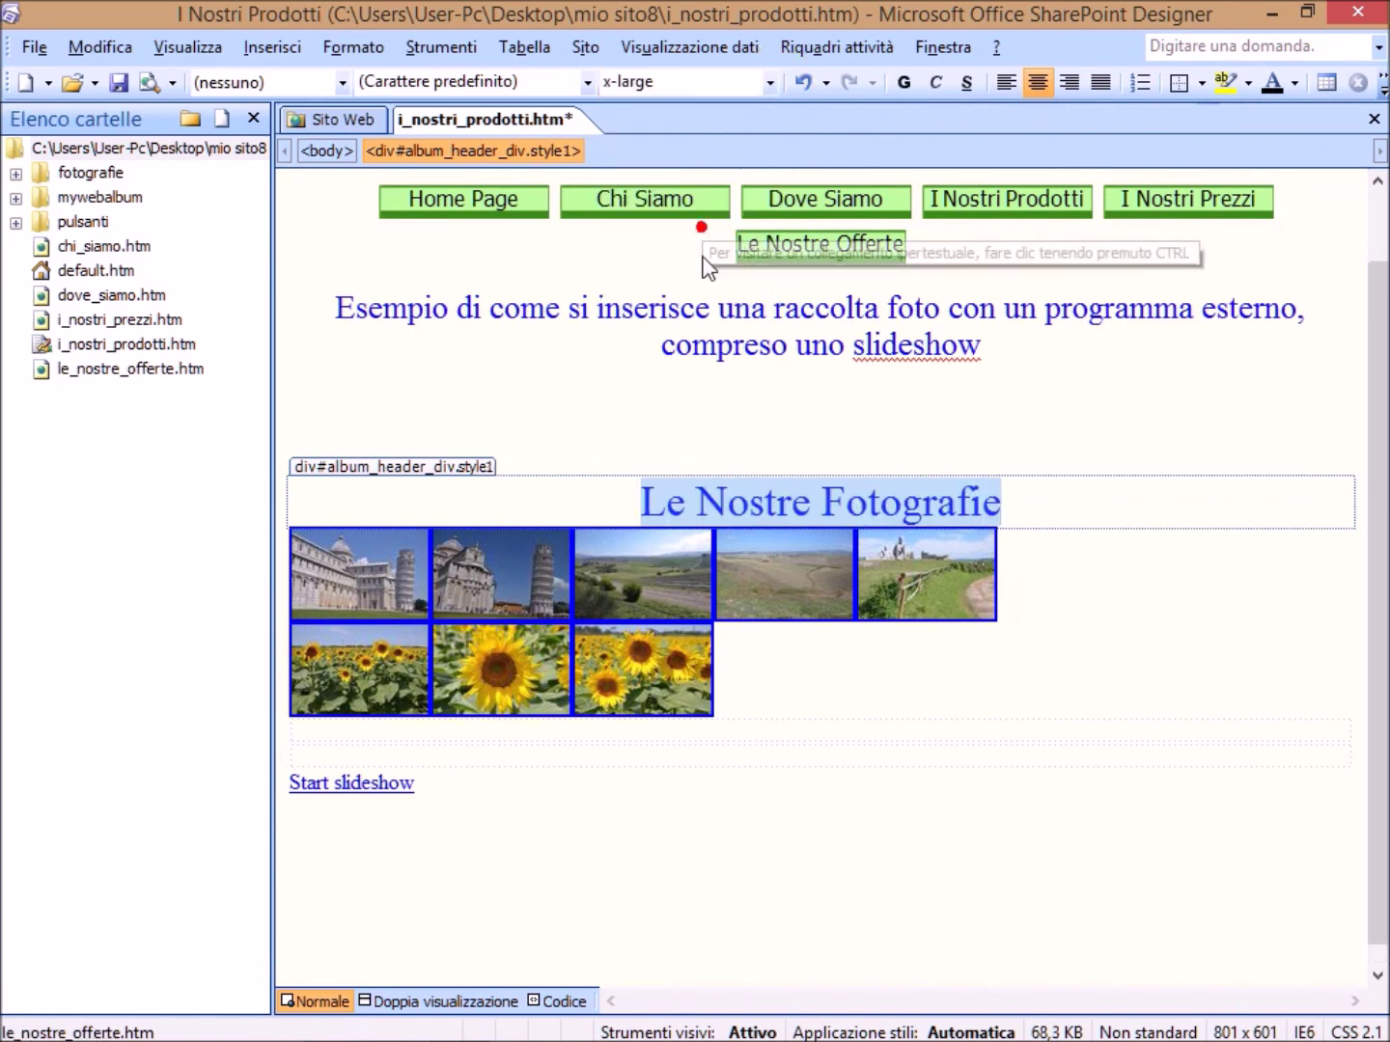
# - Delete the empty block directly above the "Start slideshow" link
pyautogui.click(522, 751)
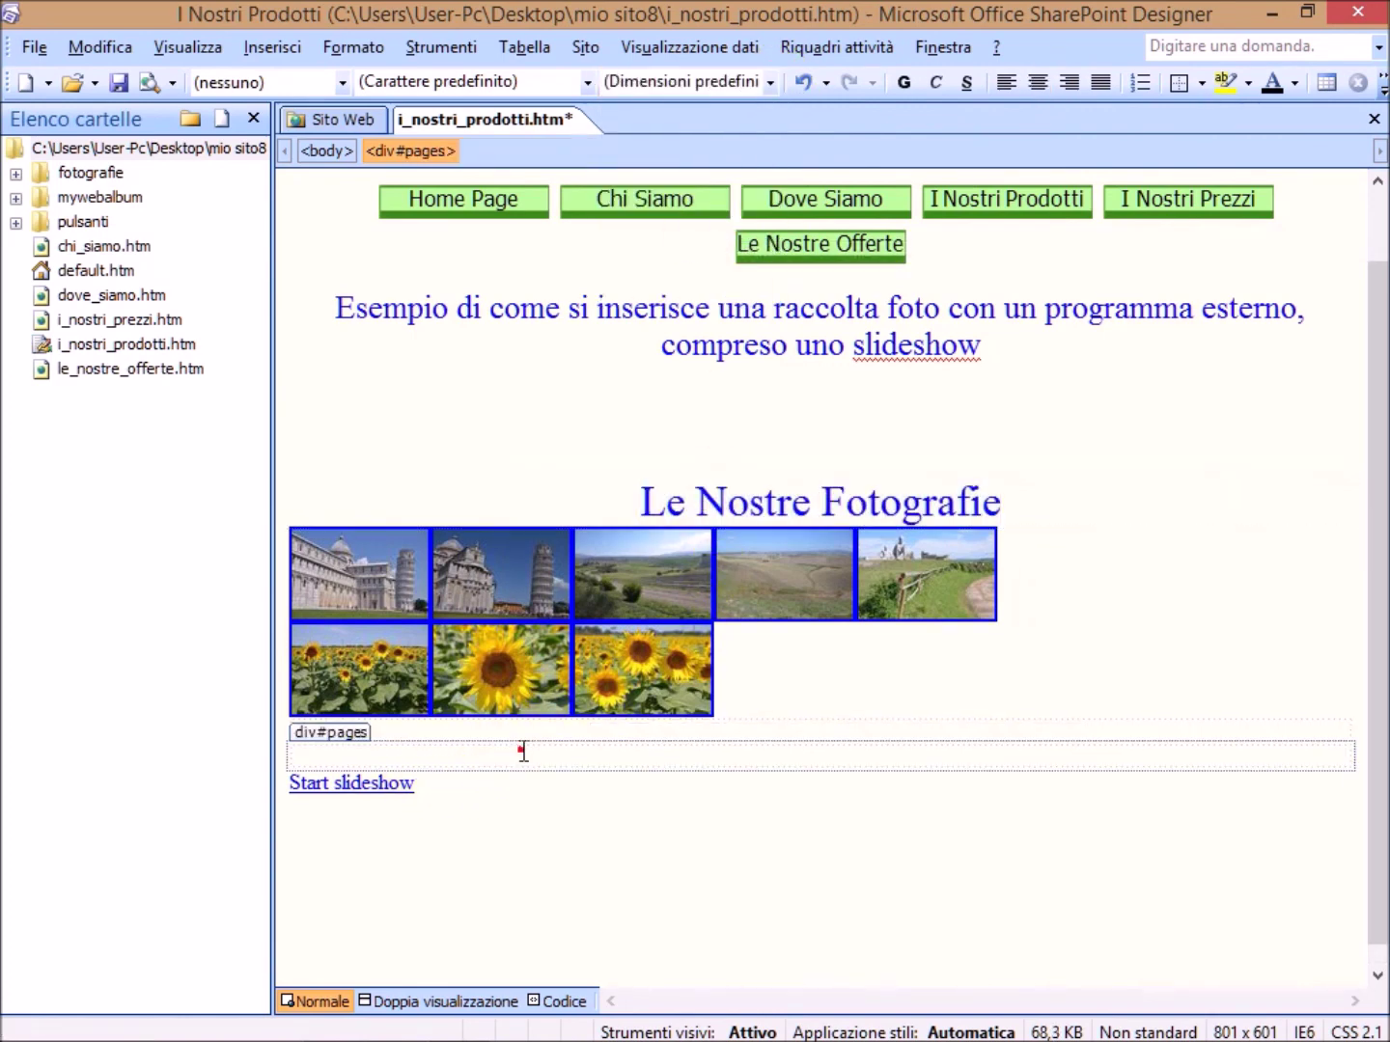
pyautogui.press('BackSpace')
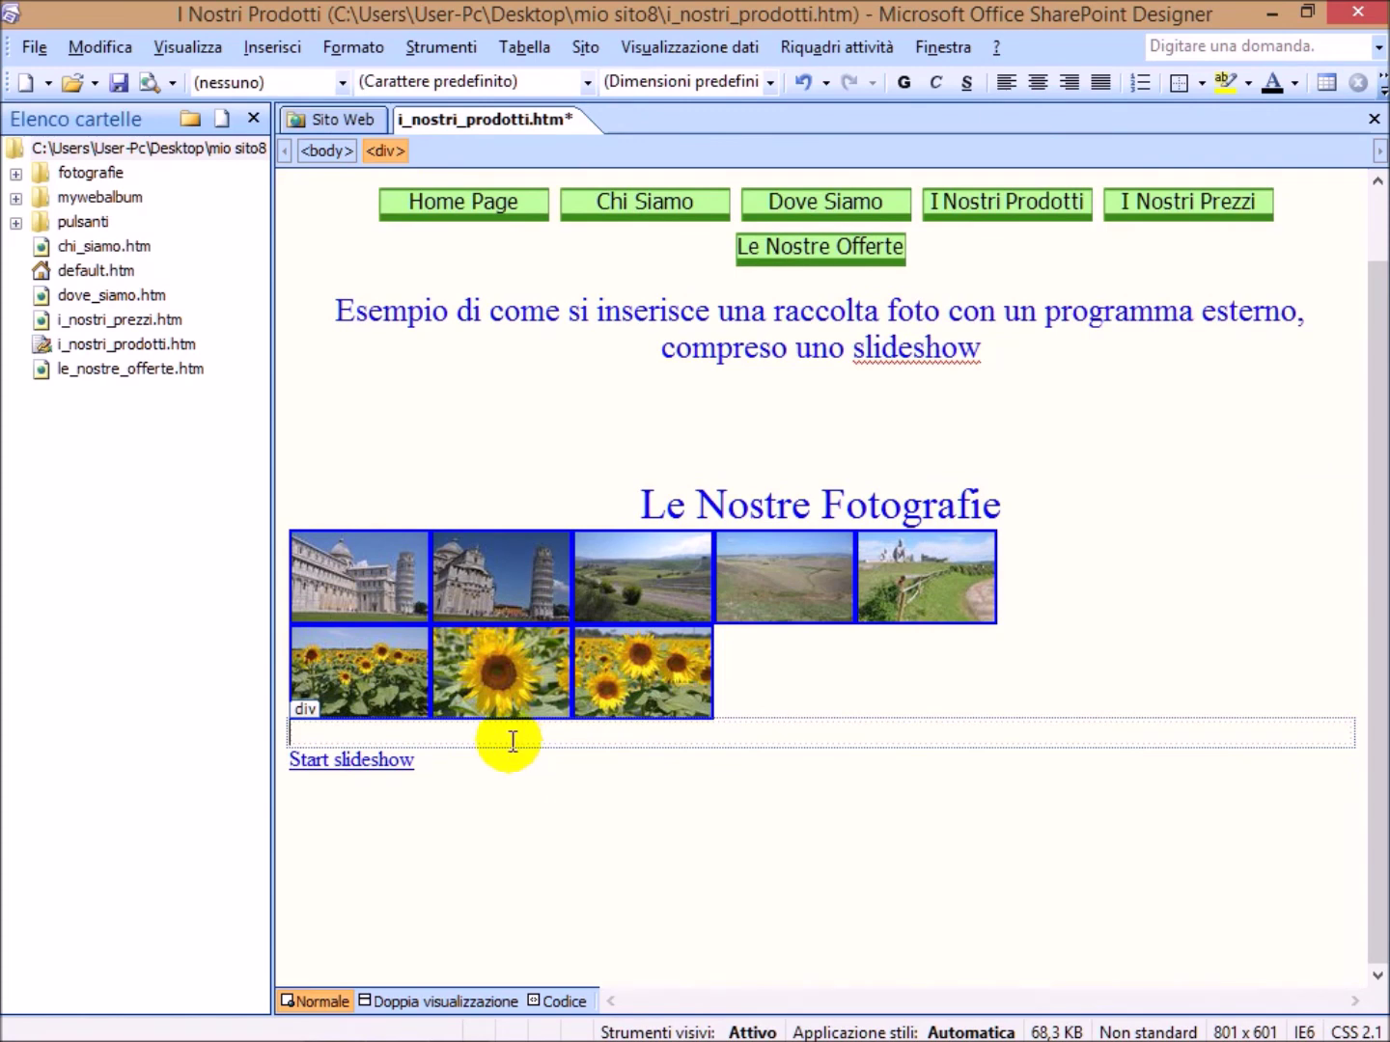
# - Insert a space before the third and second sunflower thumbnails in the album's lower row
pyautogui.click(674, 665)
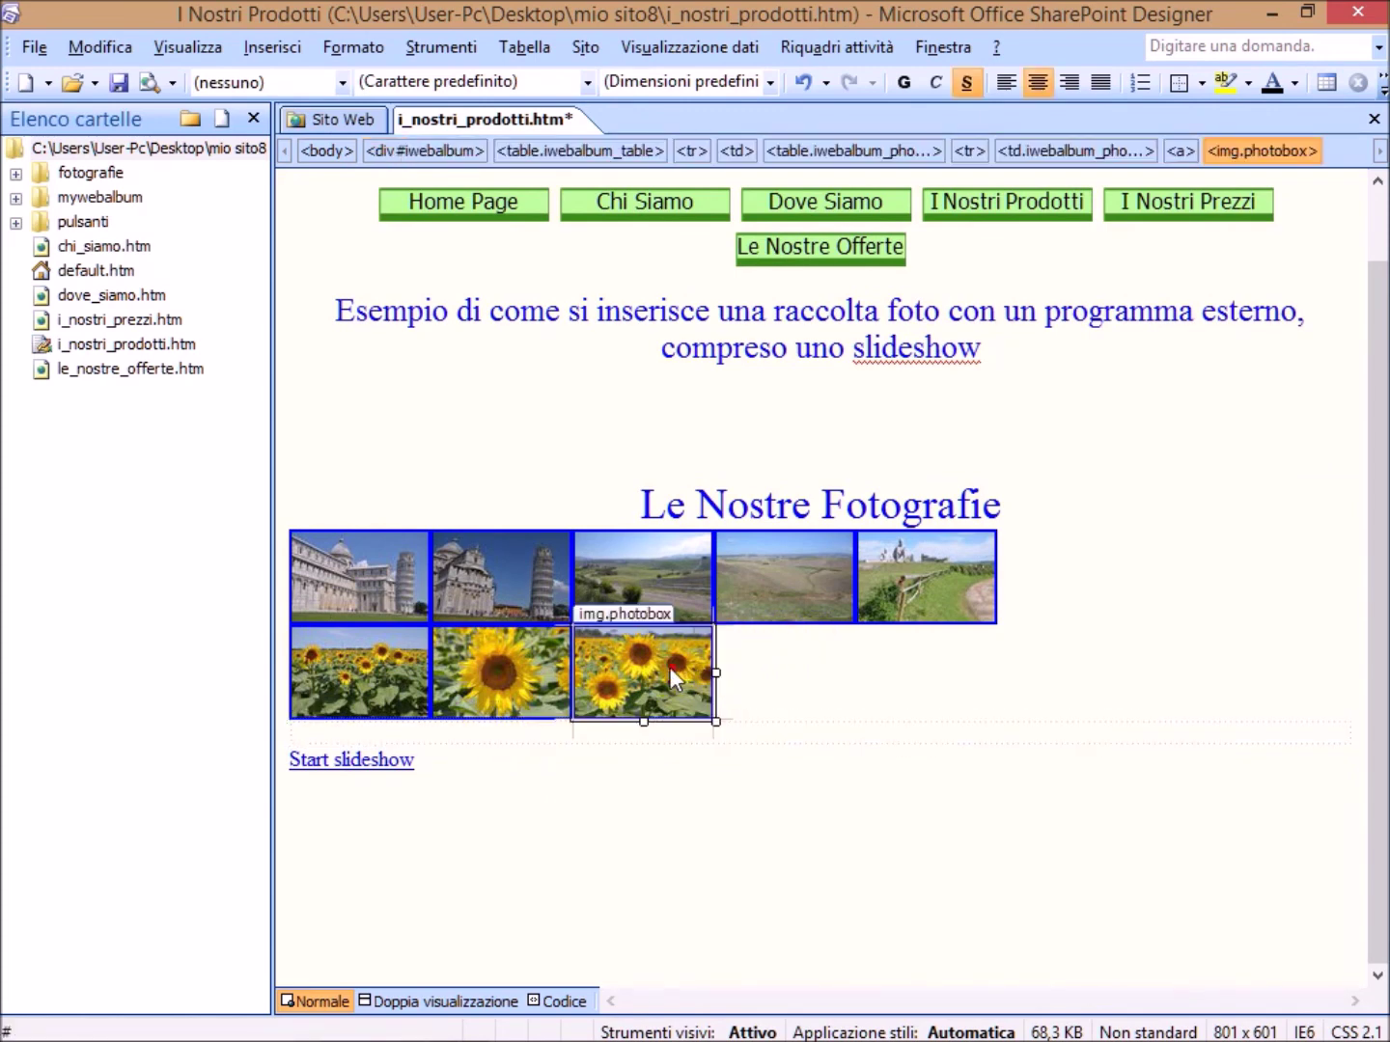
pyautogui.click(657, 674)
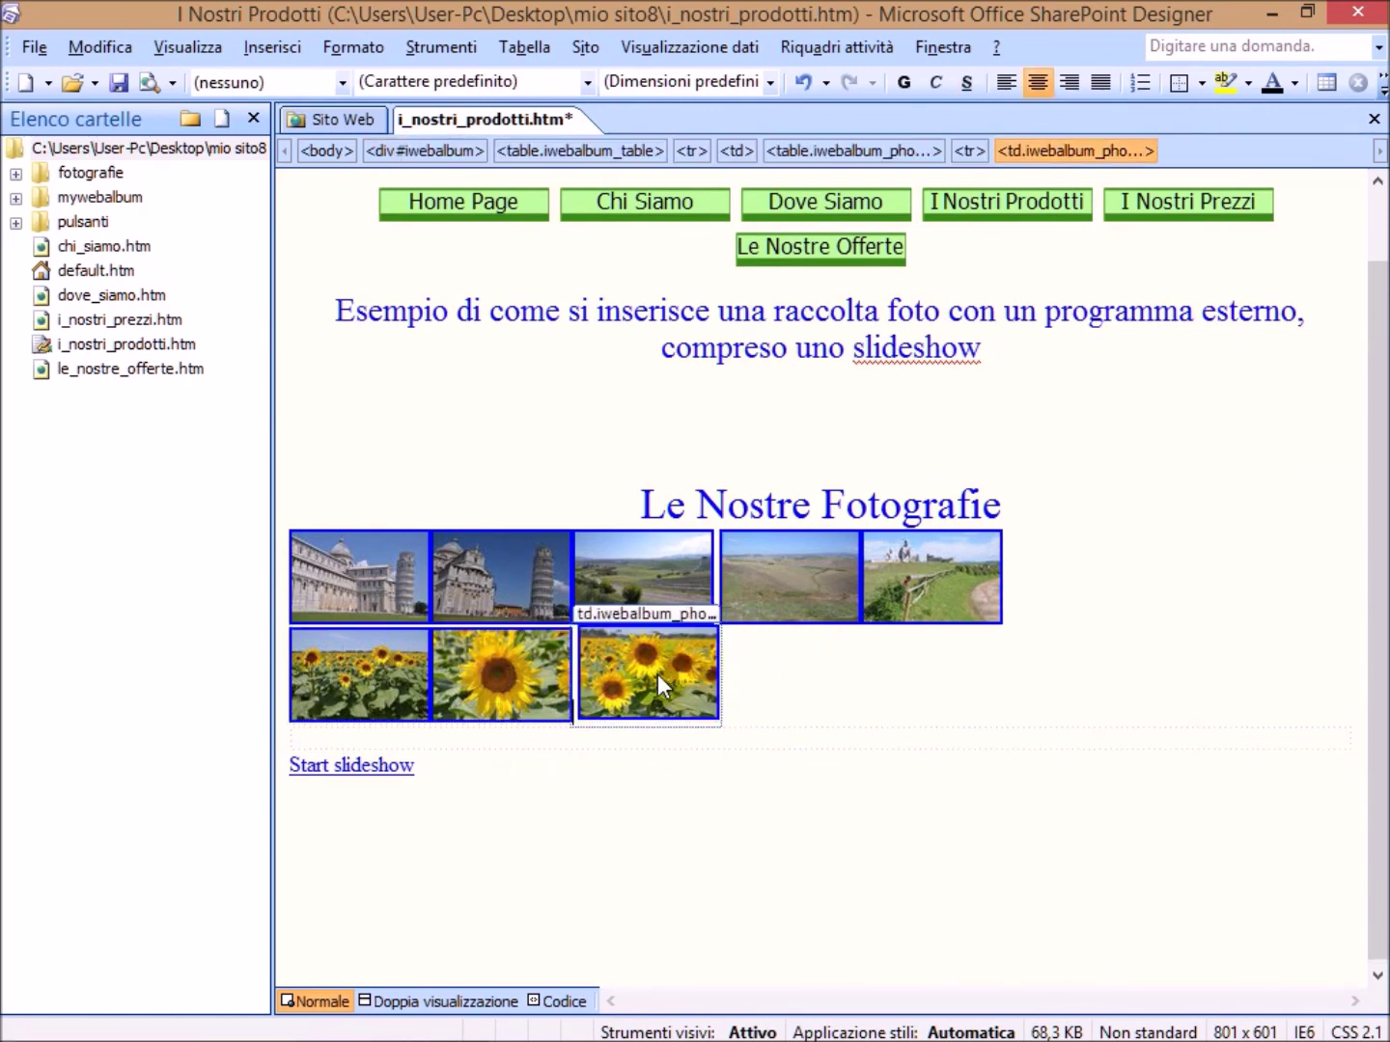
pyautogui.click(485, 629)
pyautogui.click(473, 687)
pyautogui.click(472, 686)
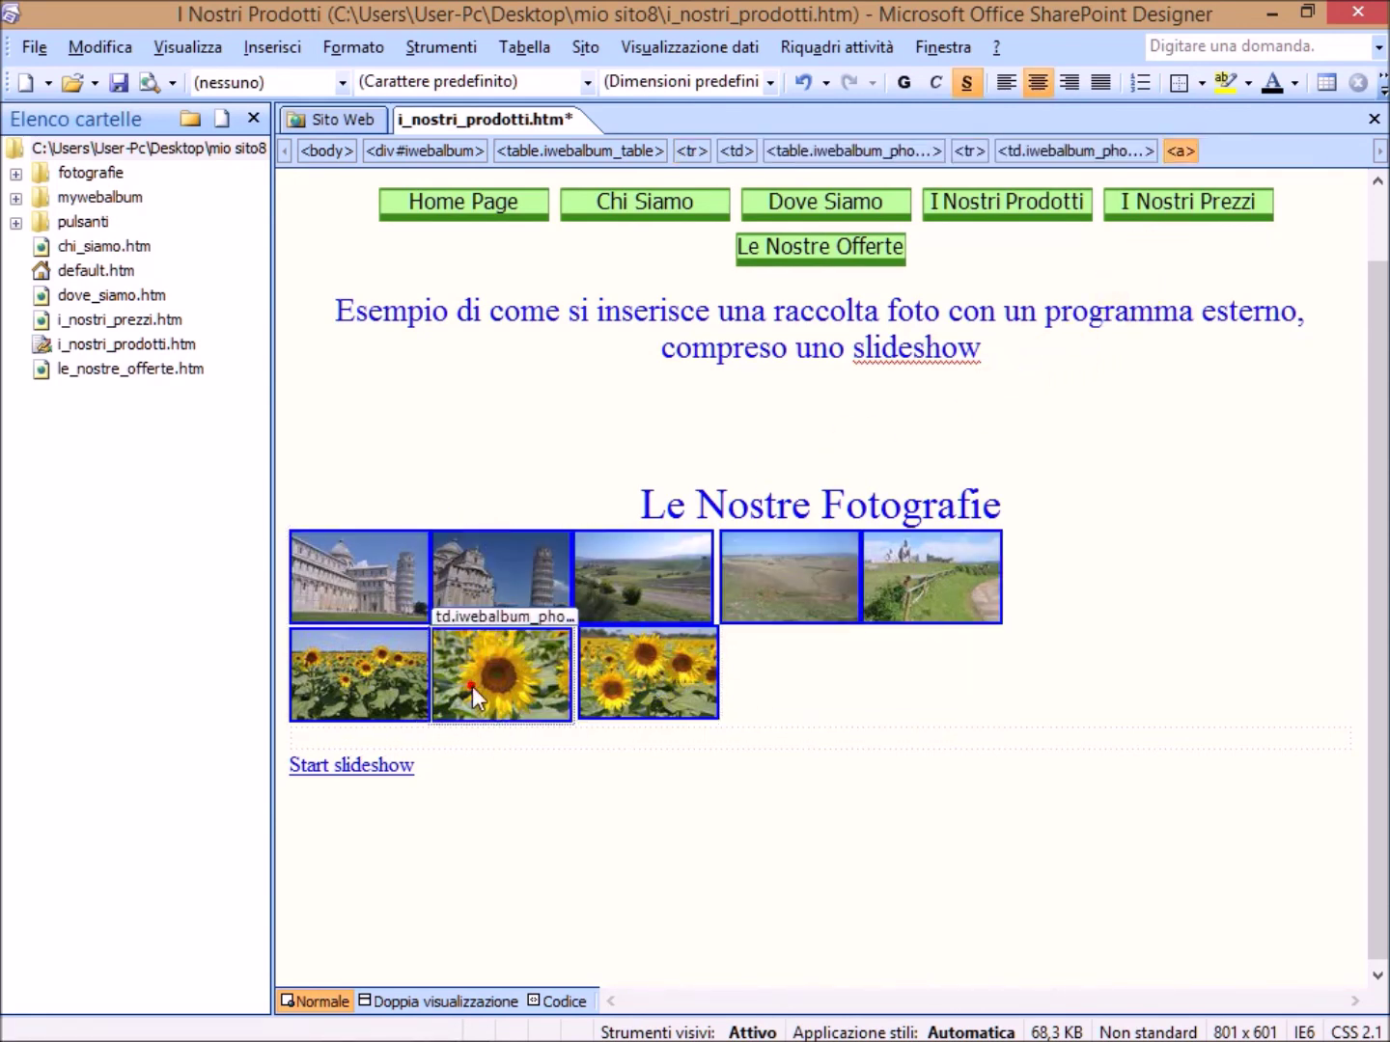
# - Insert a space before each of the second to fifth thumbnails in the album's upper row
pyautogui.click(933, 583)
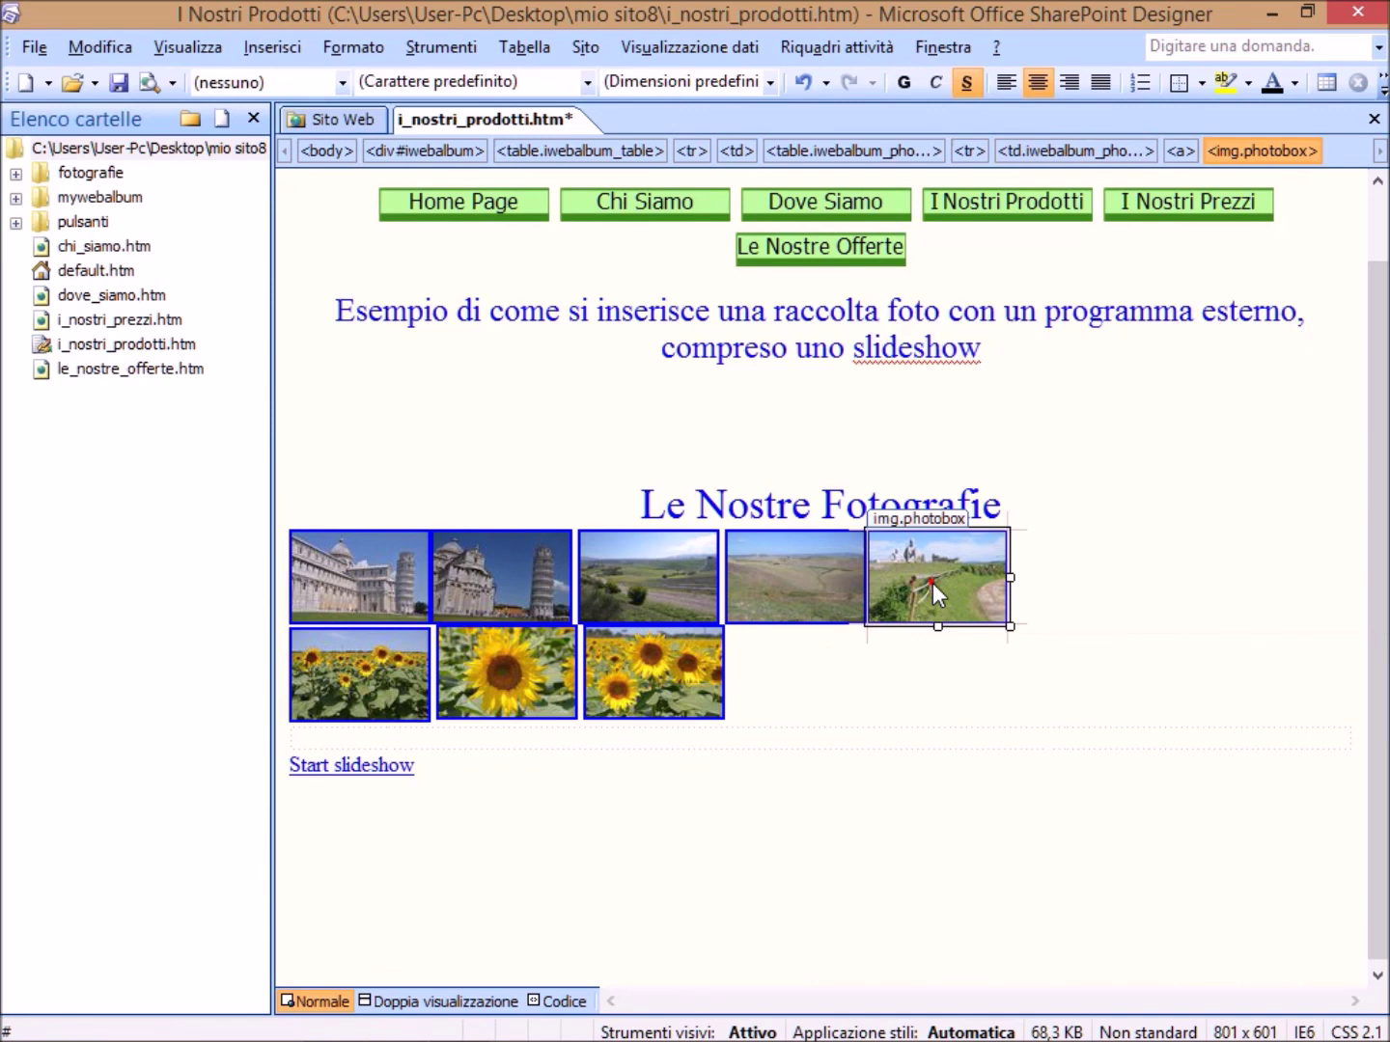
pyautogui.click(932, 583)
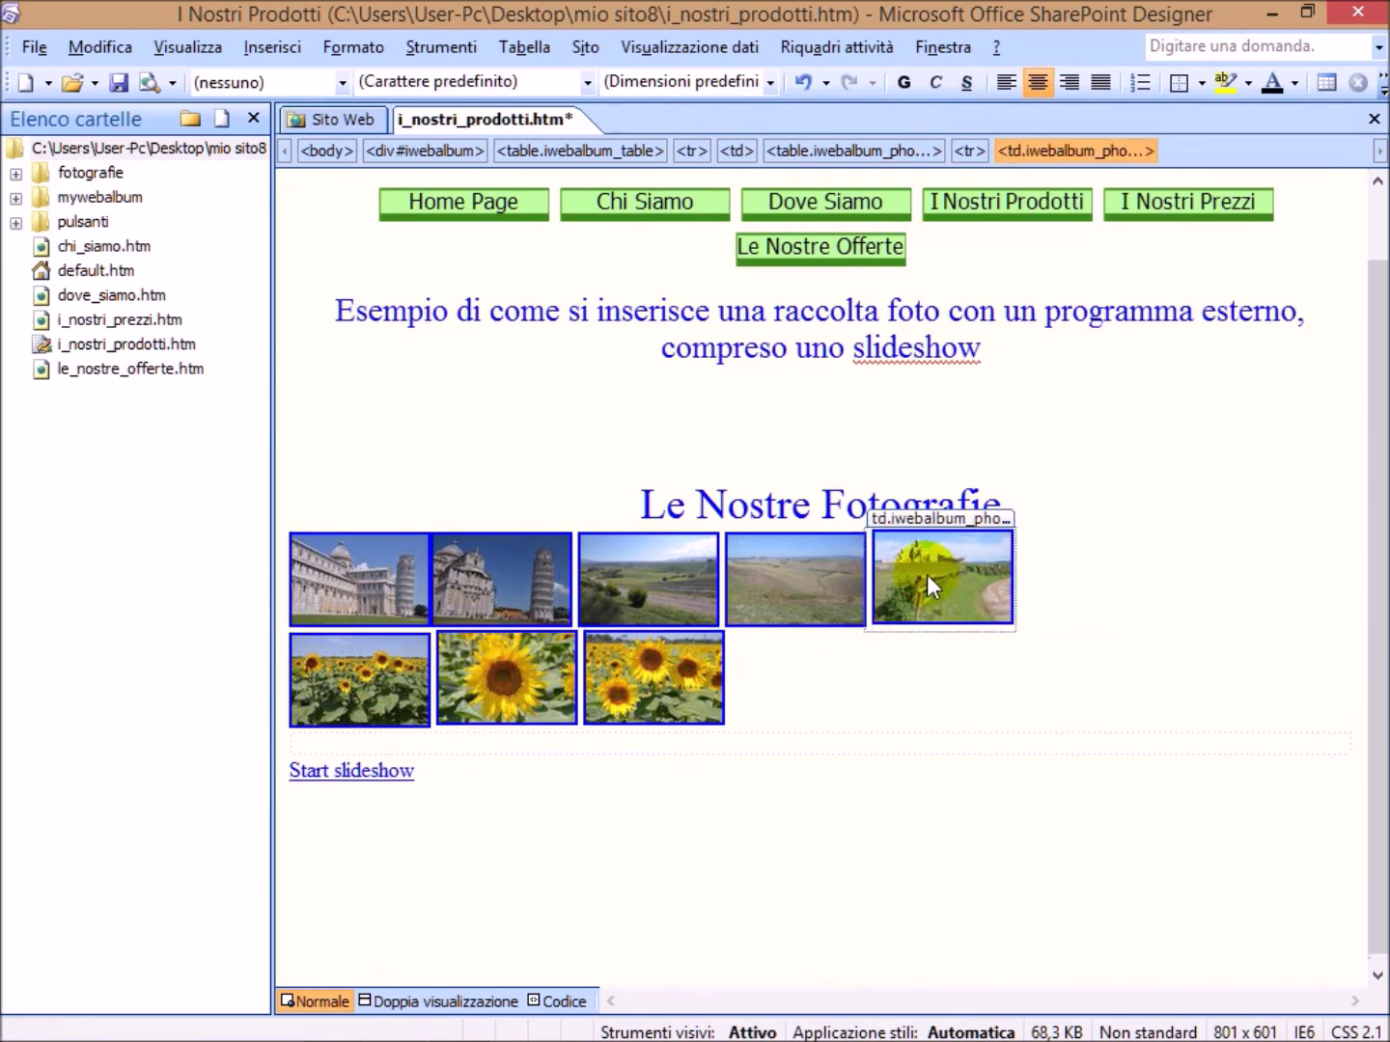
pyautogui.click(787, 578)
pyautogui.click(788, 577)
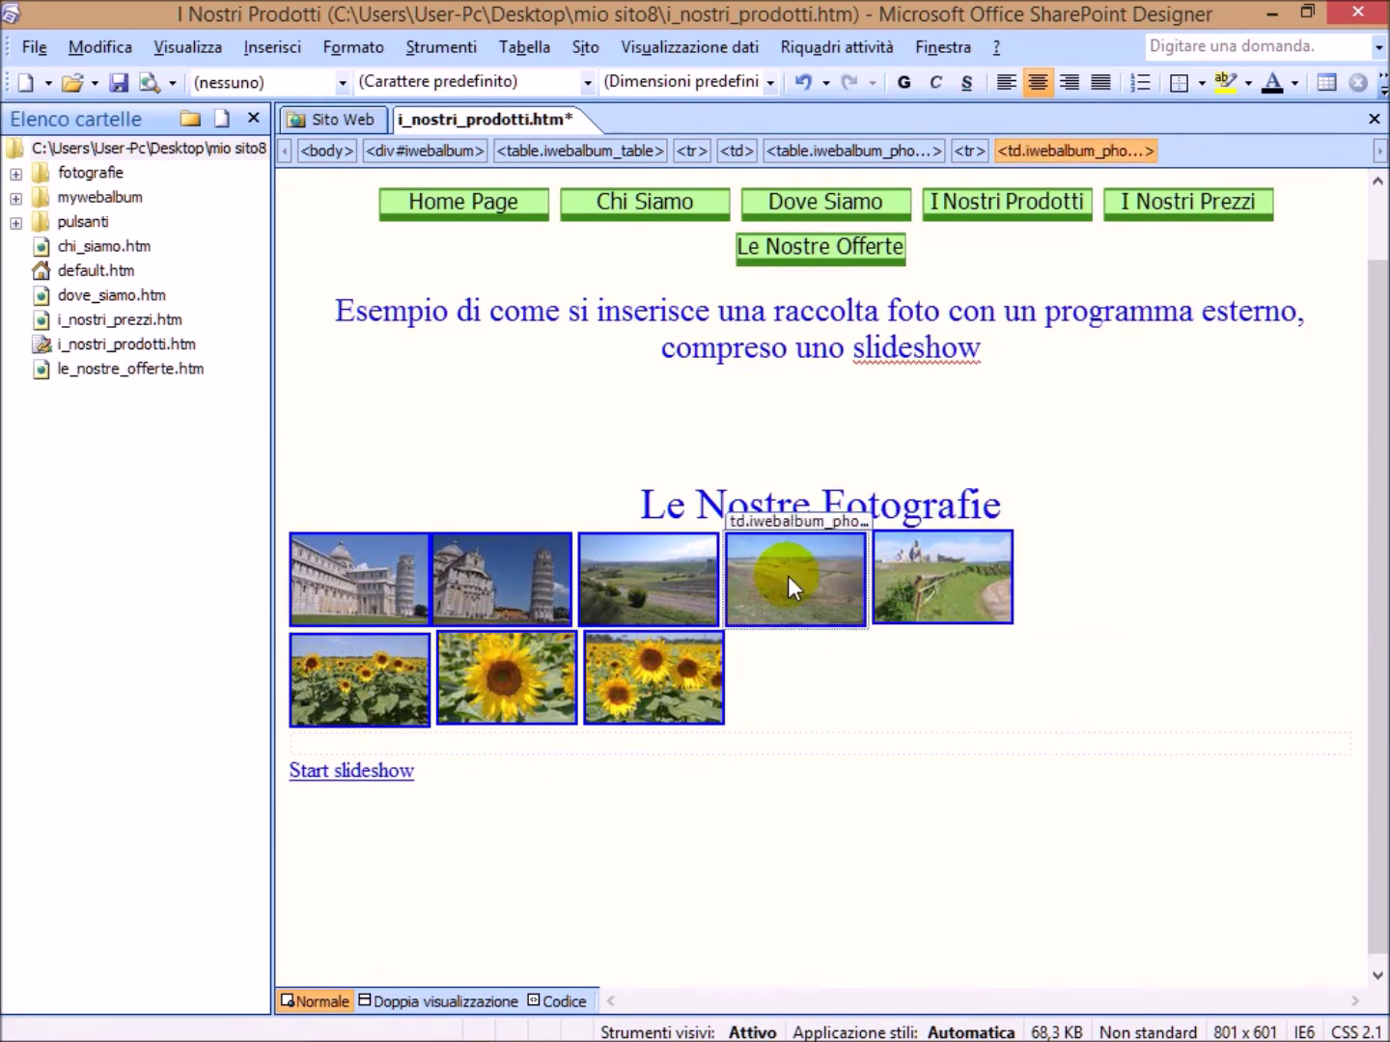
pyautogui.click(602, 578)
pyautogui.click(603, 578)
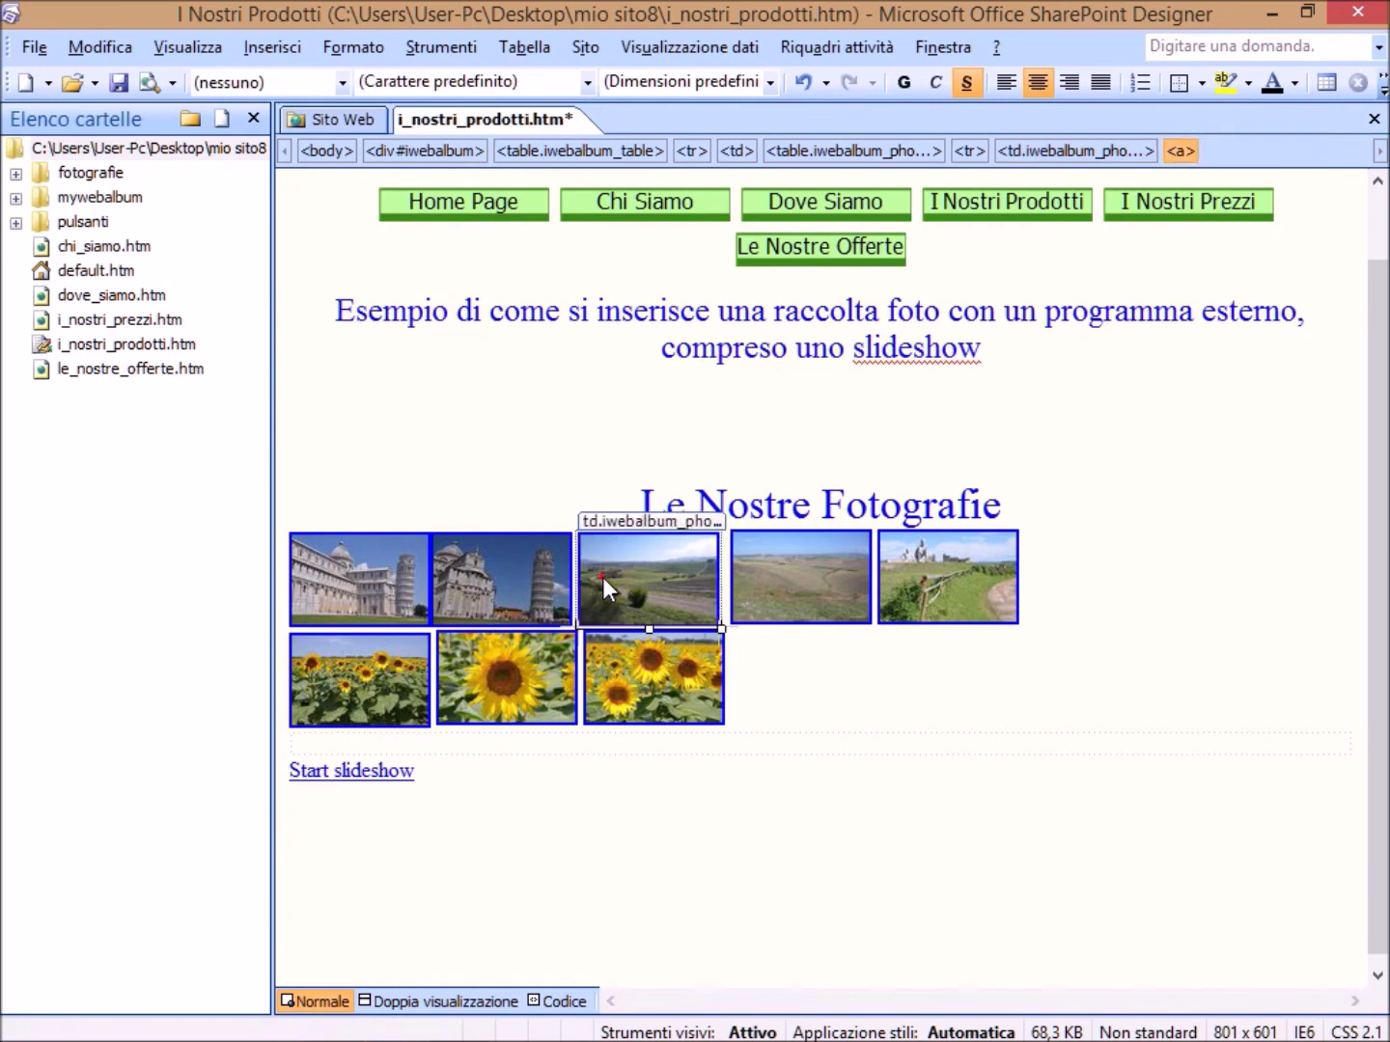
pyautogui.click(604, 579)
pyautogui.click(518, 596)
pyautogui.click(518, 597)
pyautogui.click(519, 596)
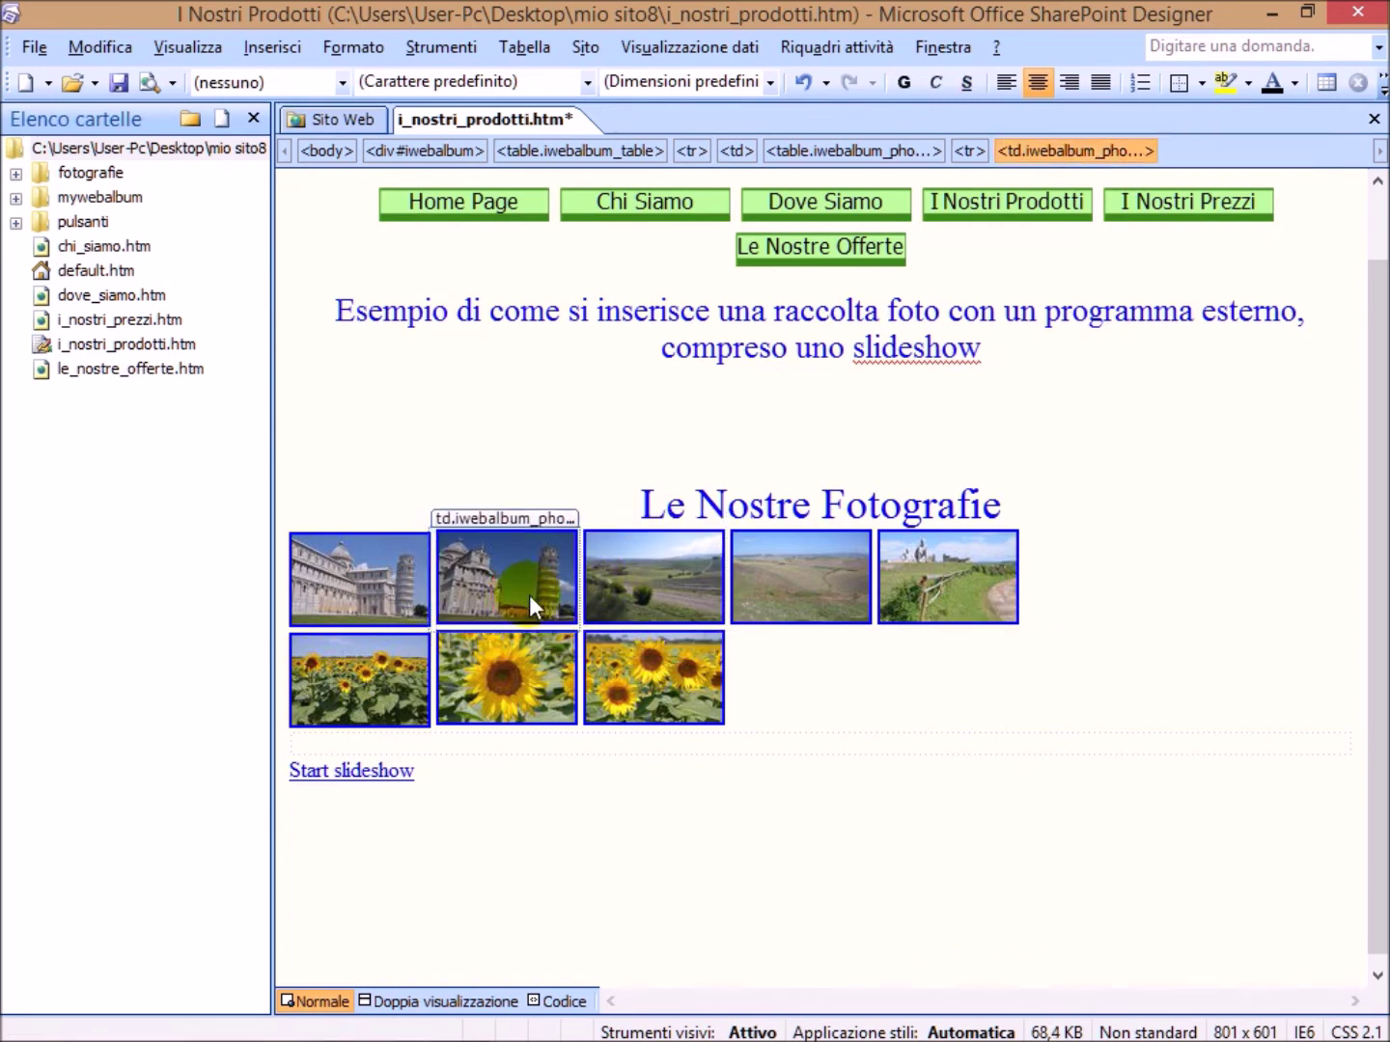
pyautogui.press('Down')
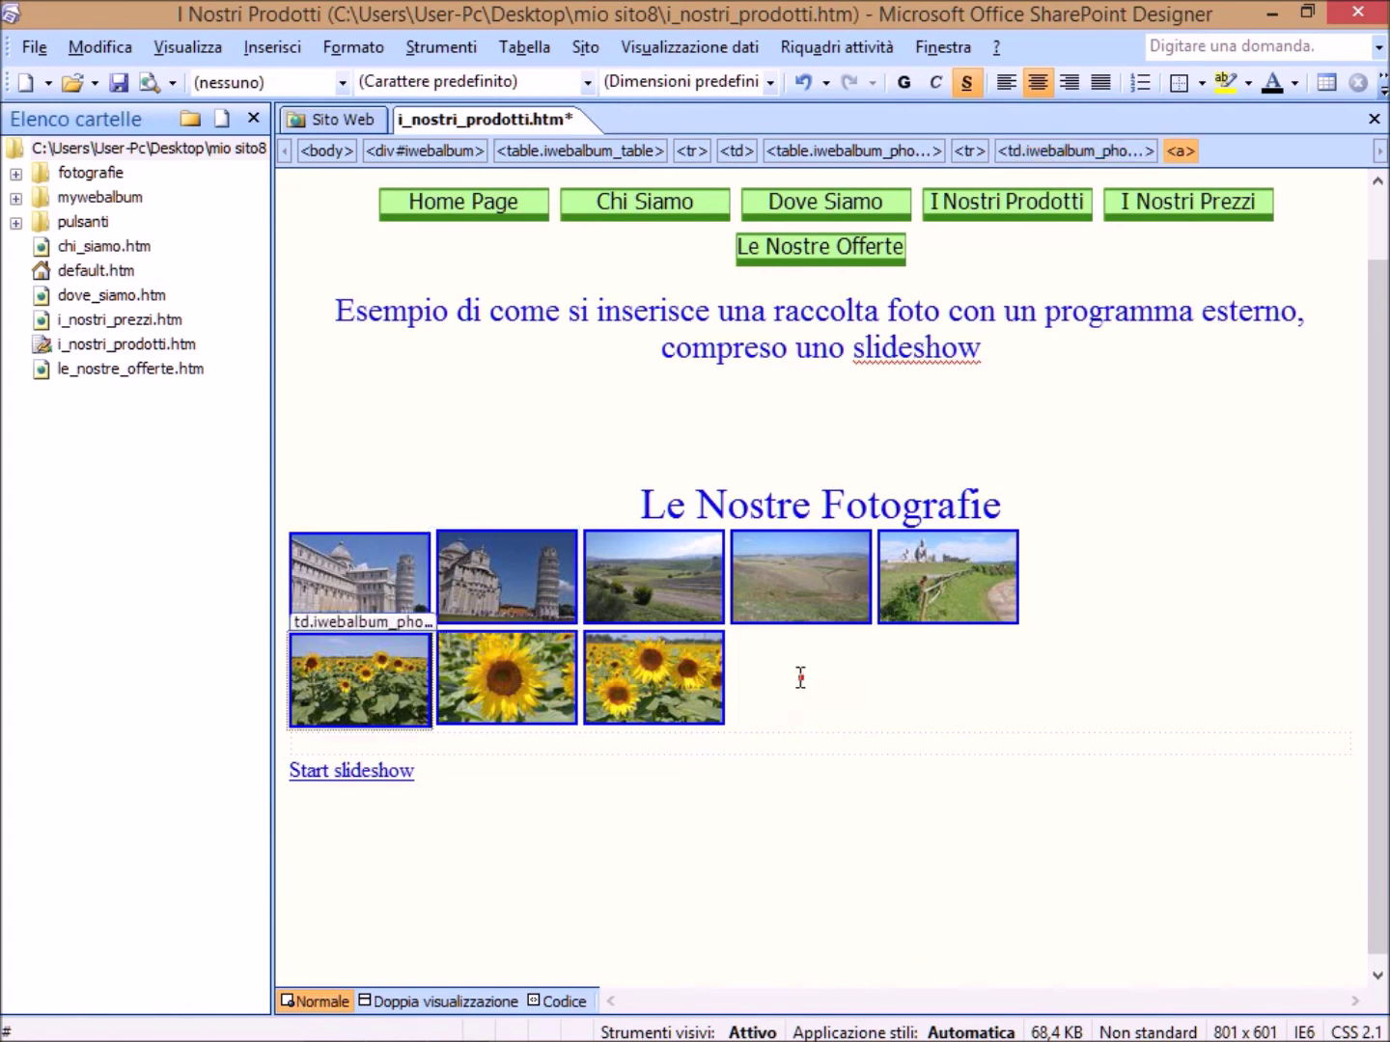
# - Link the "Start slideshow" text below the thumbnails to album.html in the mywebalbum folder
pyautogui.click(371, 778)
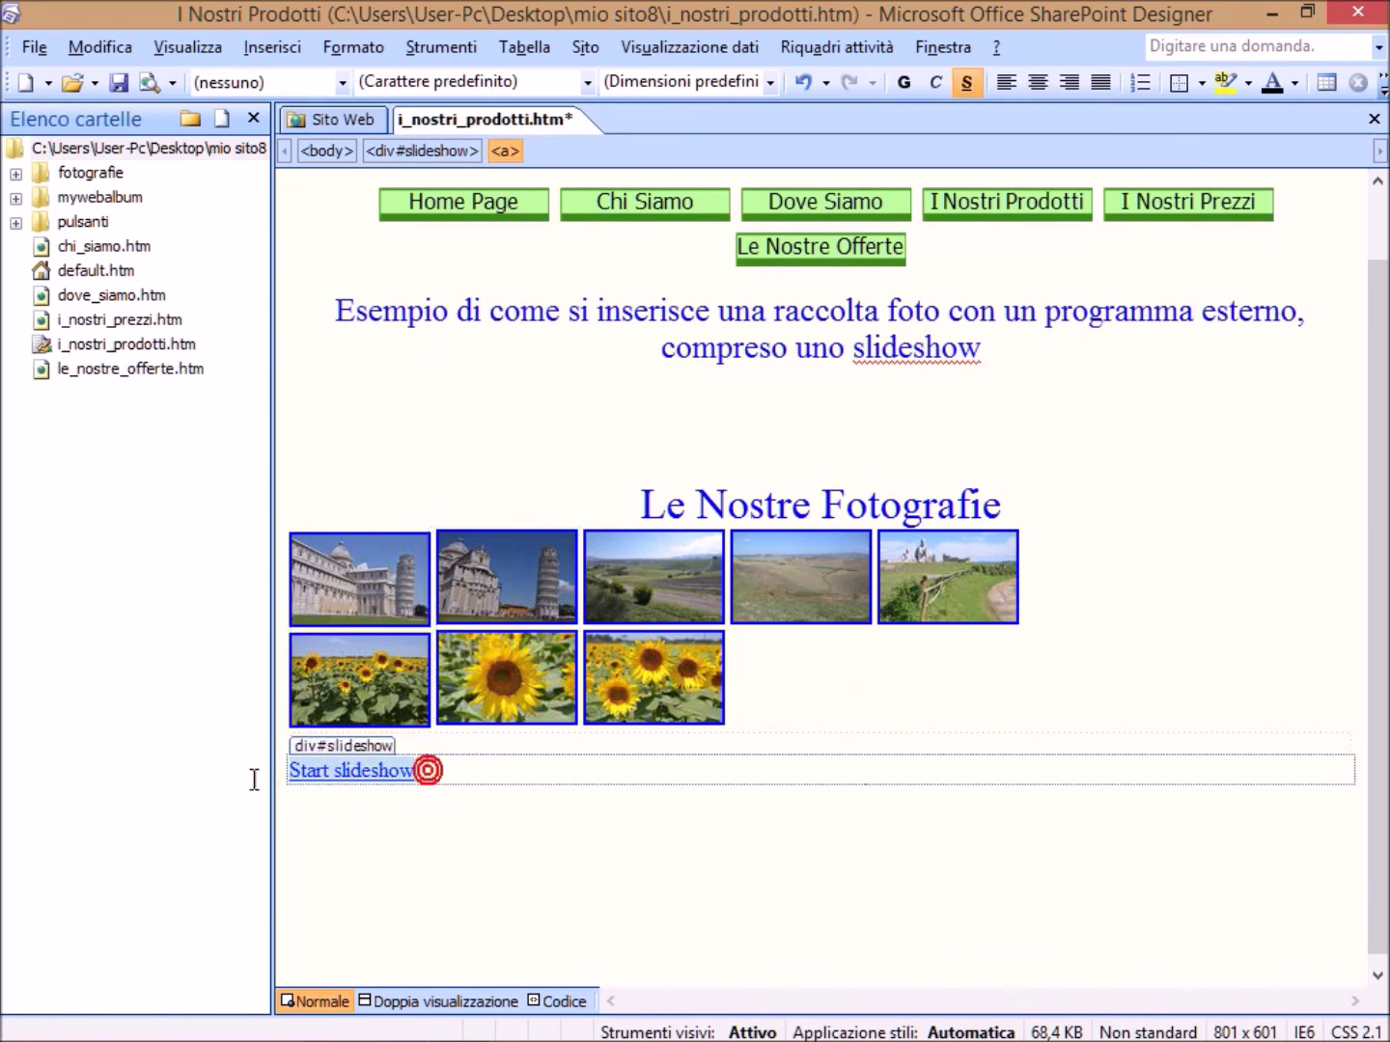
pyautogui.rightClick(308, 778)
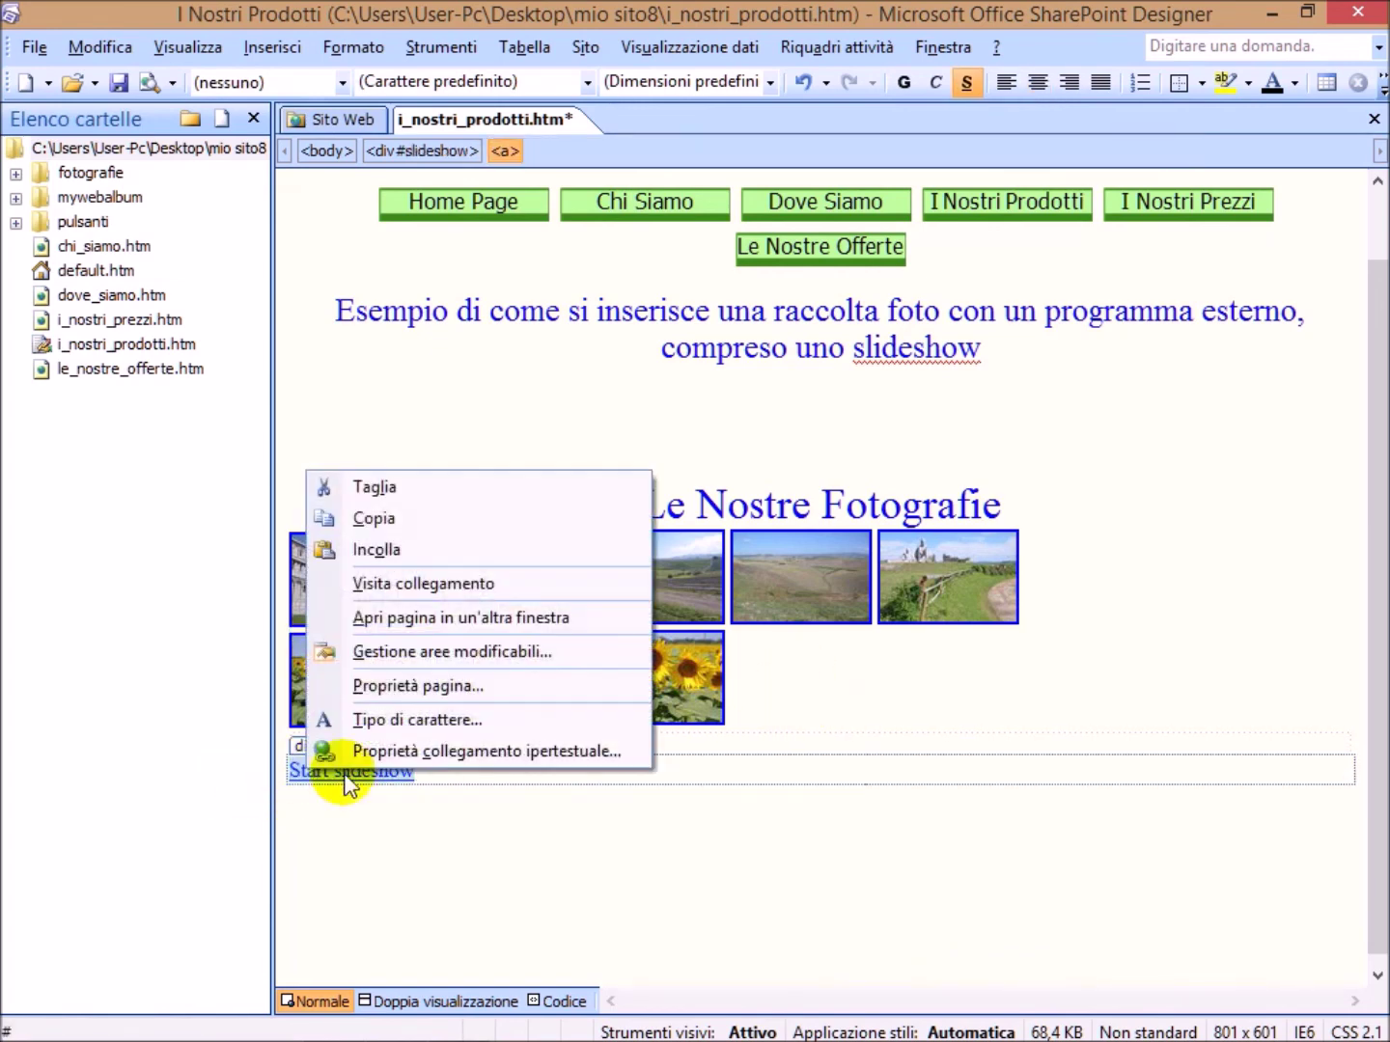
pyautogui.click(416, 749)
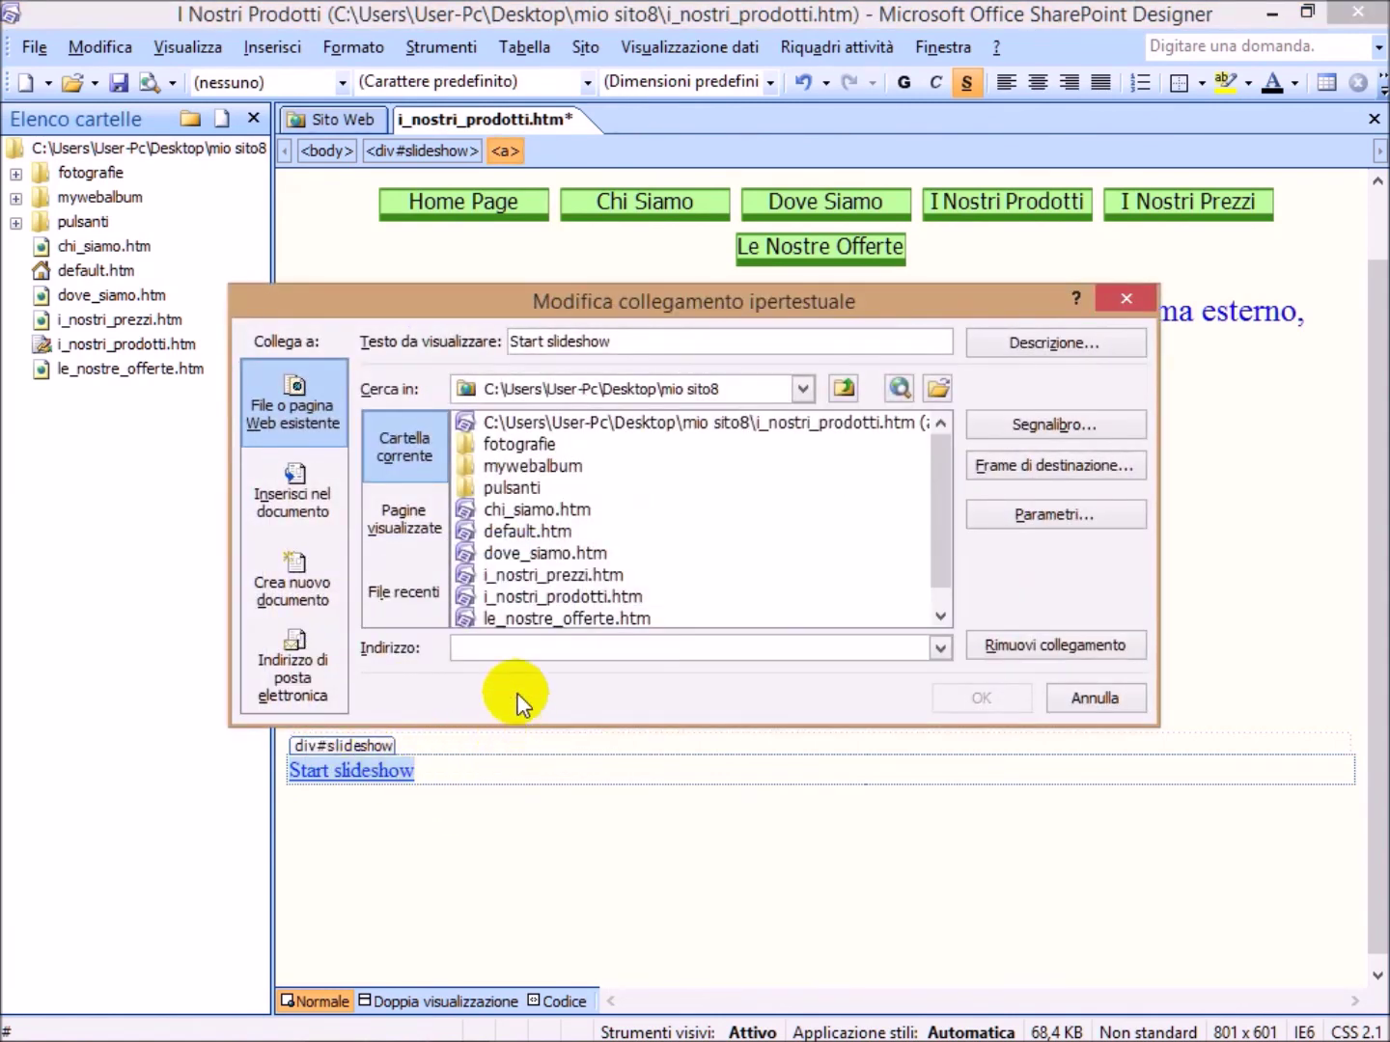
pyautogui.doubleClick(531, 464)
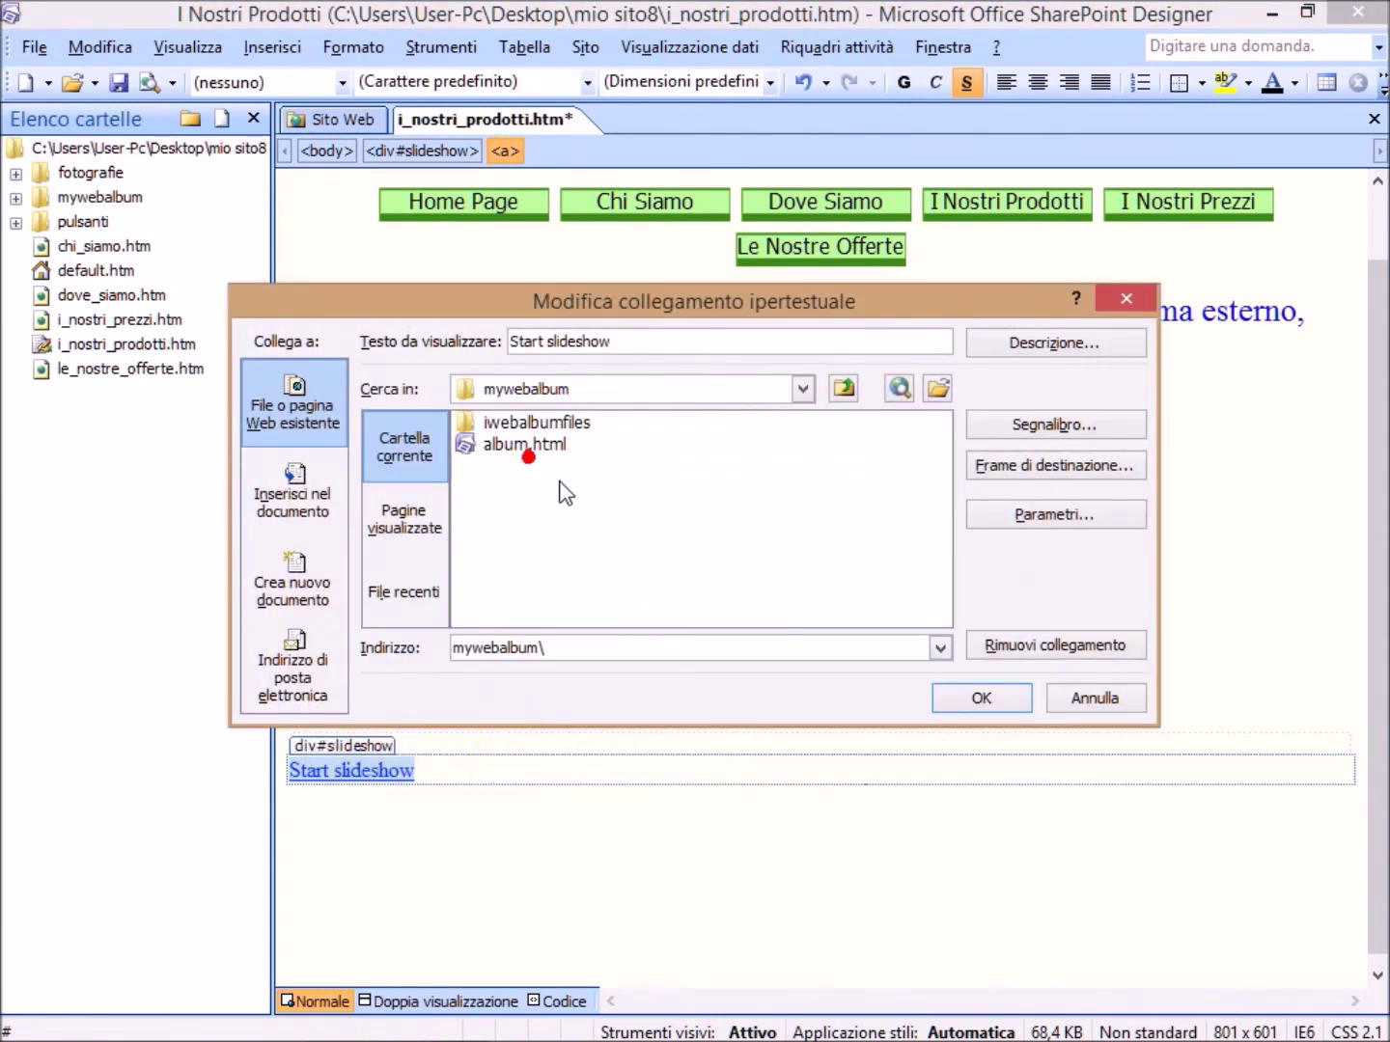
pyautogui.click(525, 445)
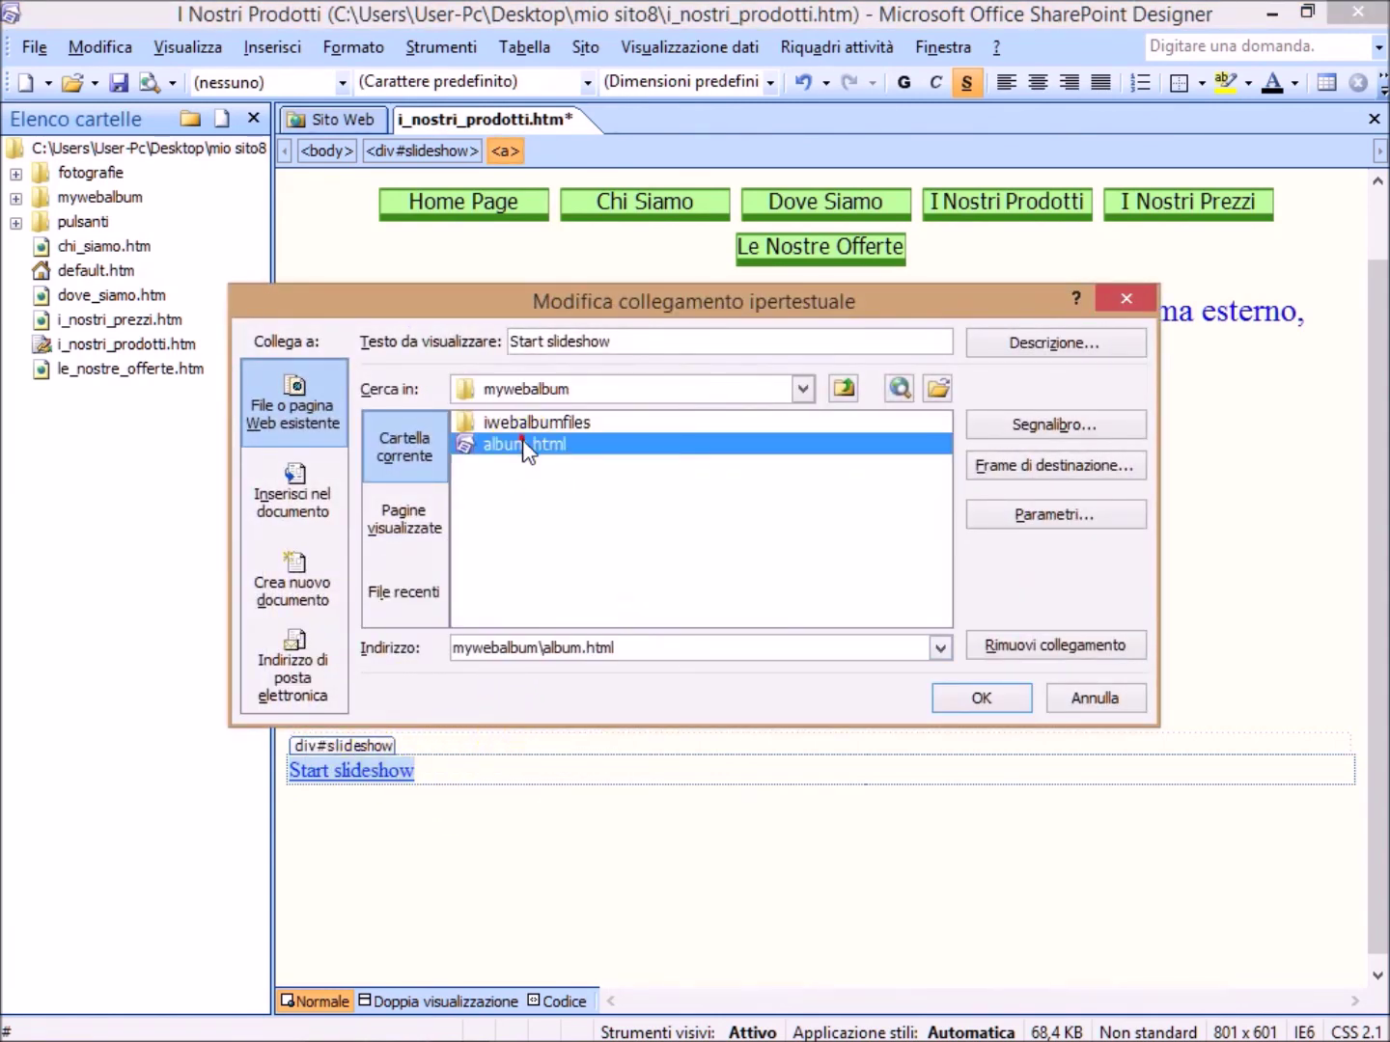
pyautogui.click(981, 699)
# - Start saving the products page and open the destination folder choice for its embedded image files
pyautogui.click(35, 46)
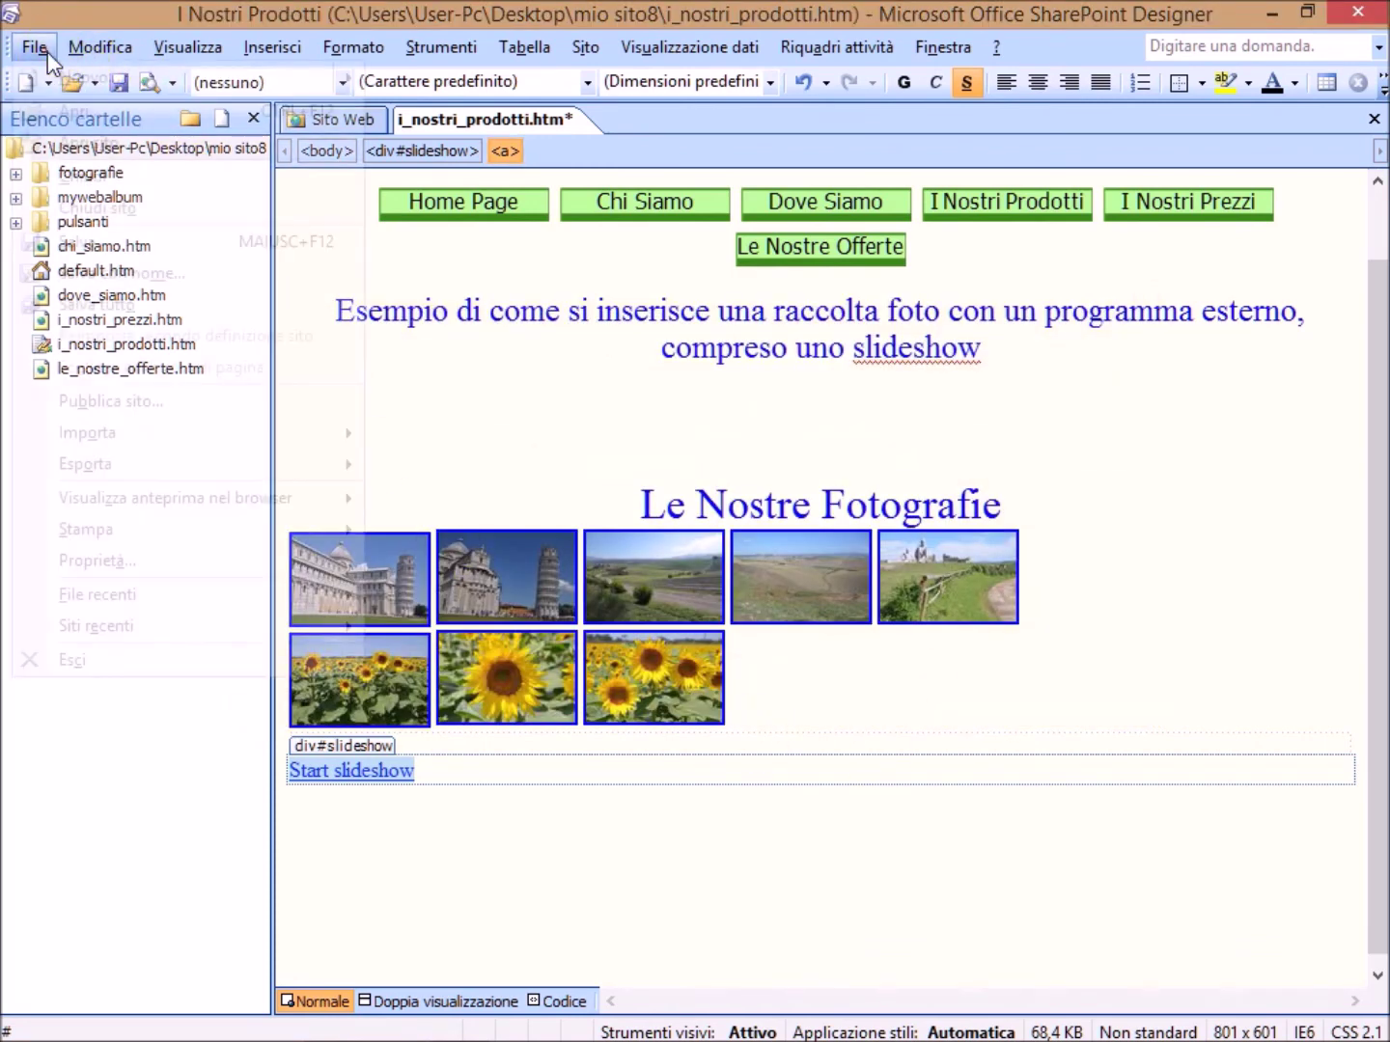
pyautogui.click(88, 234)
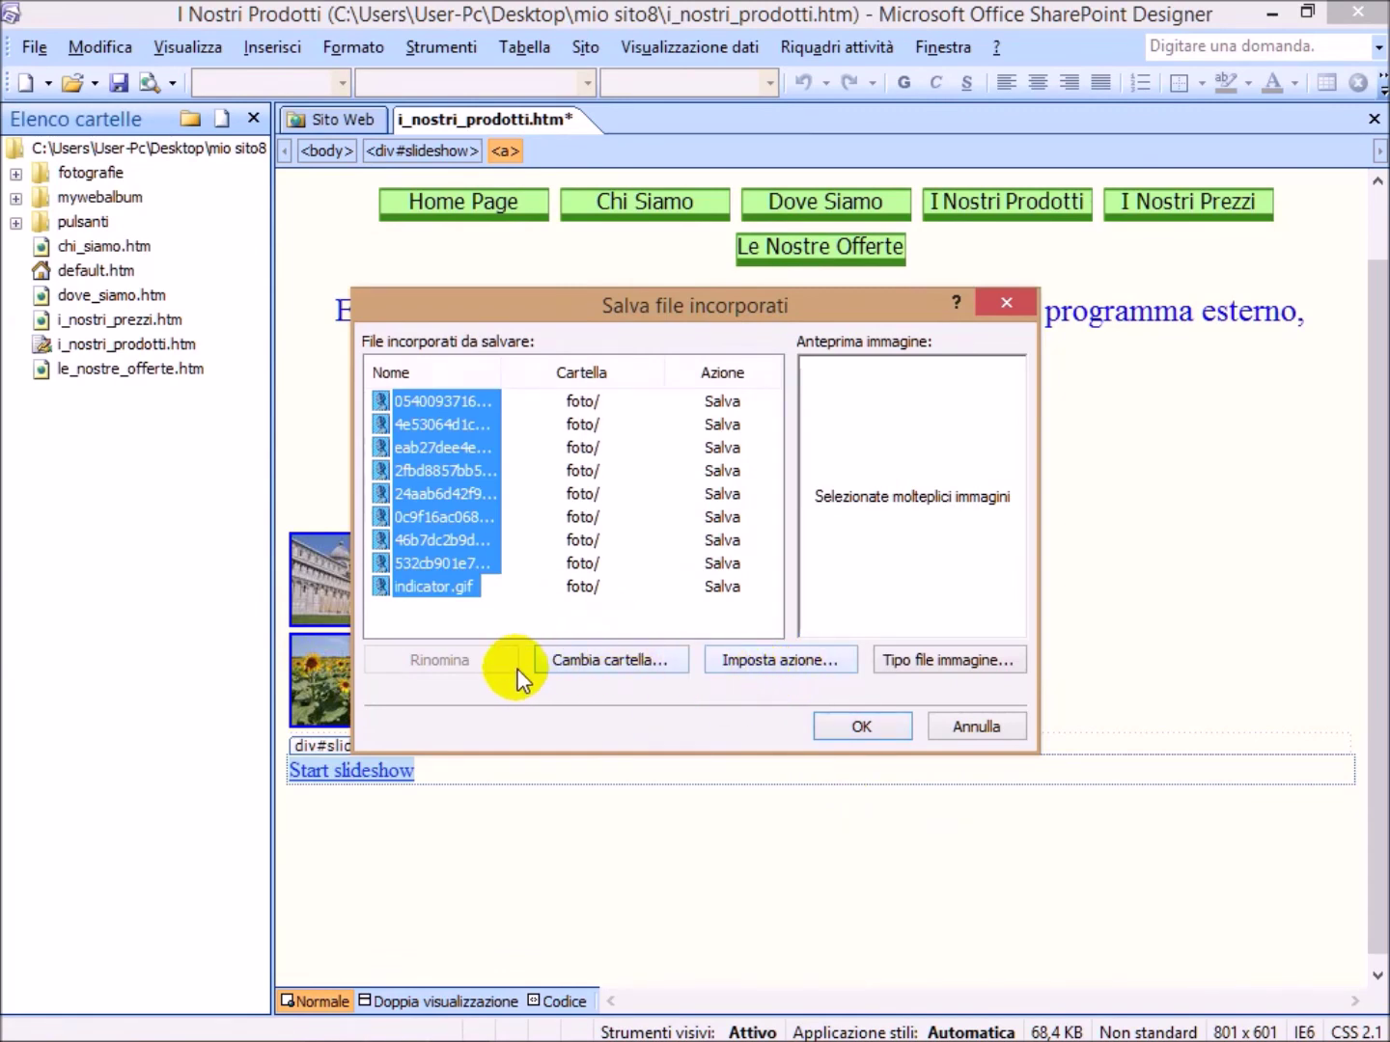
pyautogui.click(608, 661)
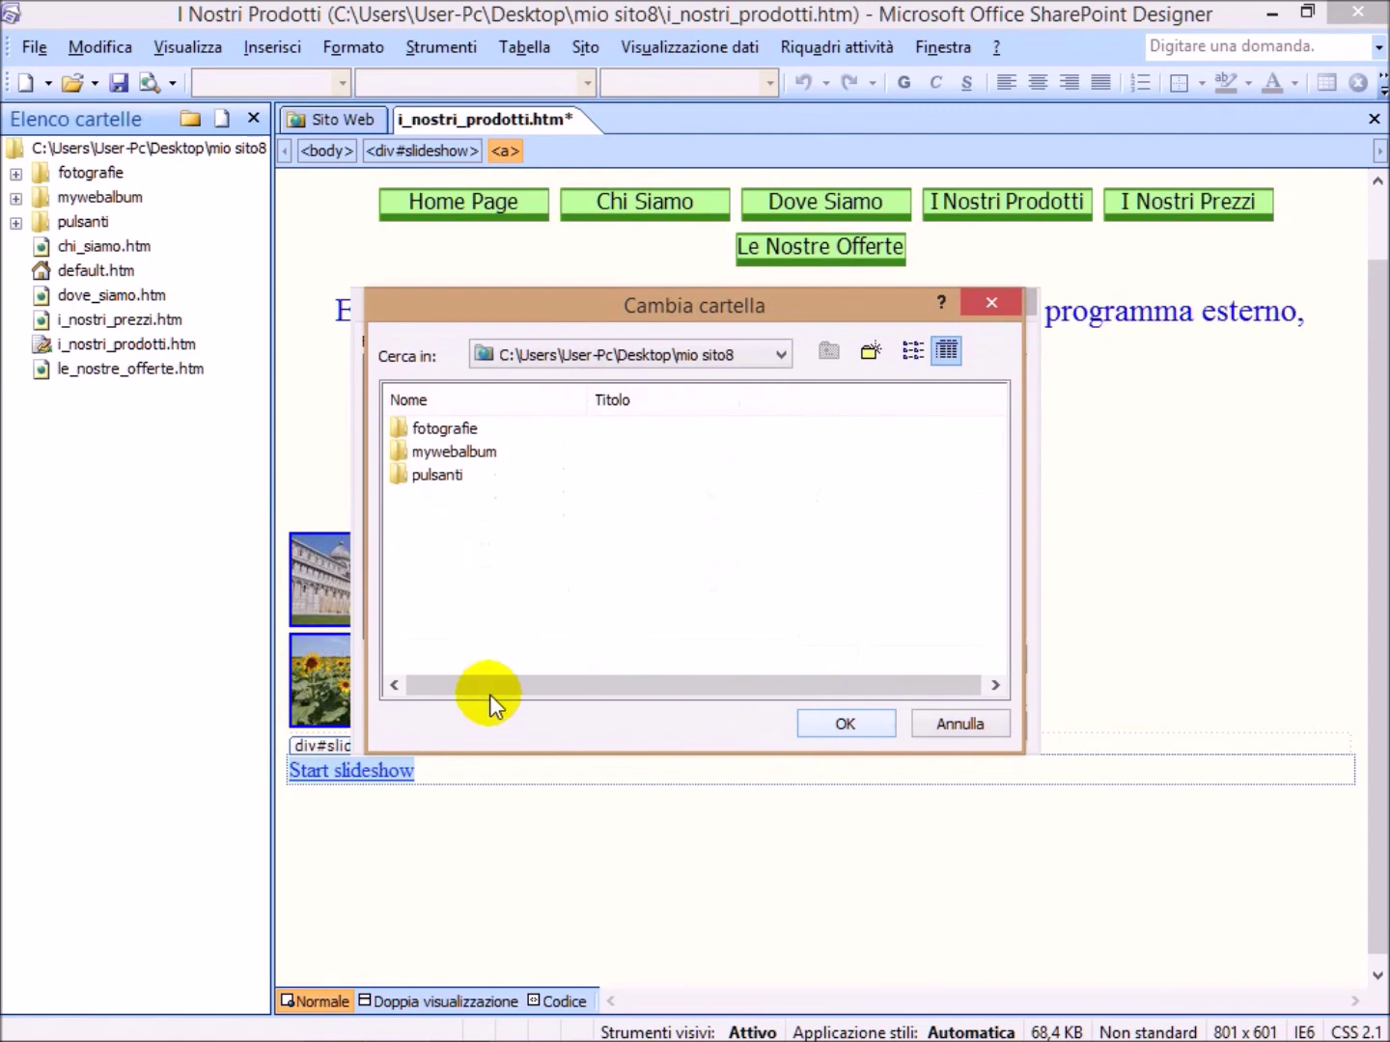